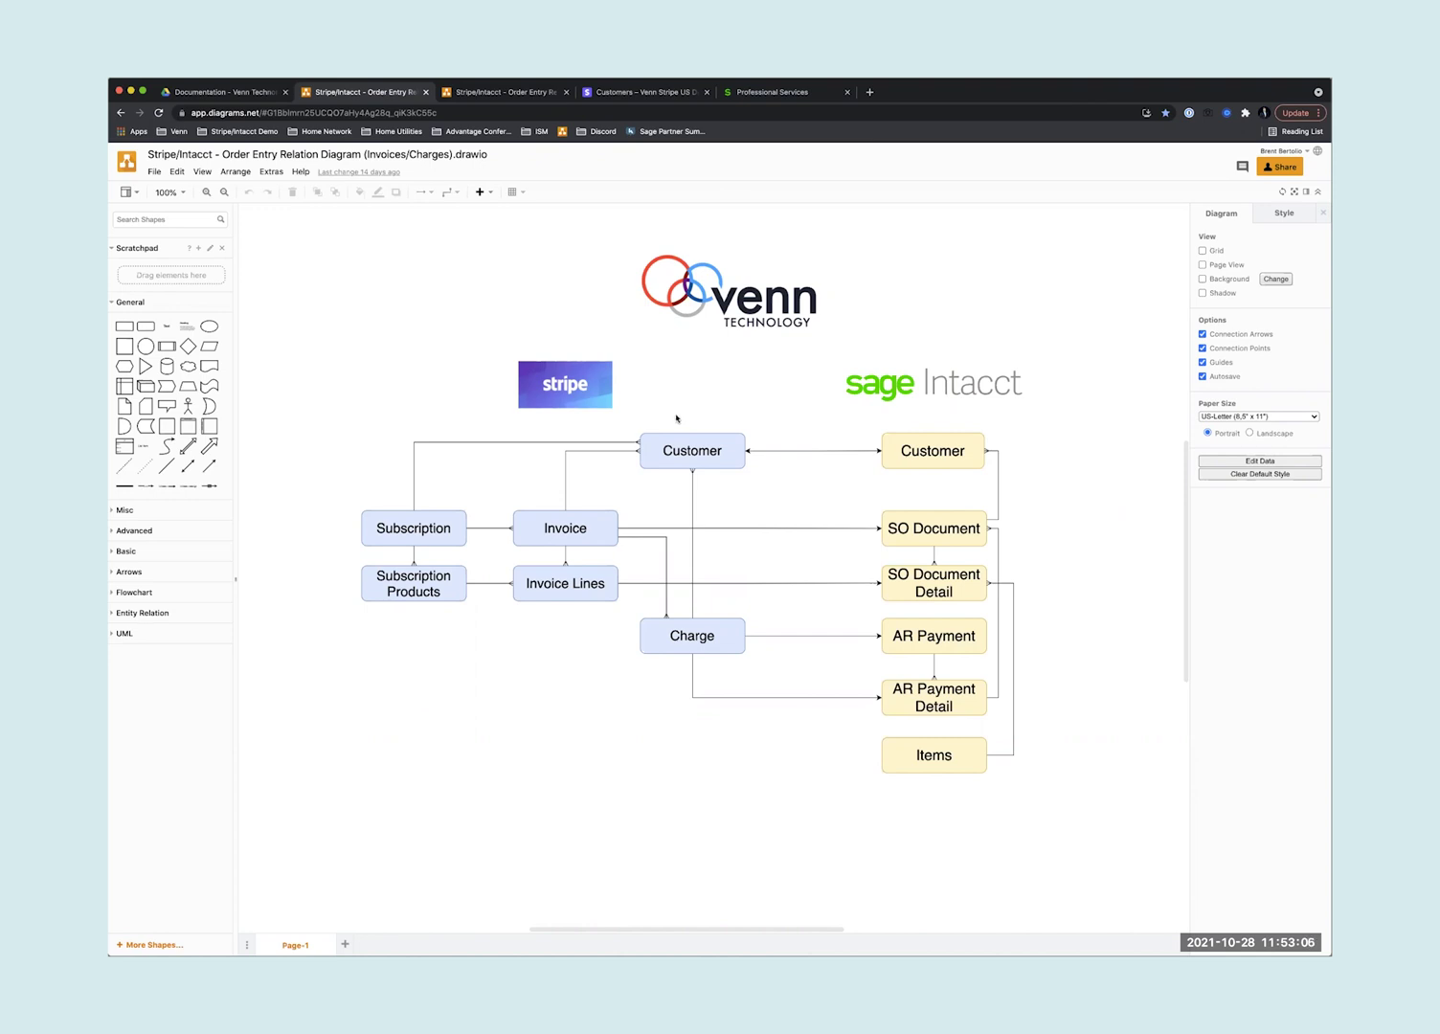
- Highlight the diagram's entity groups: Stripe boxes, Subscription, Customers, Invoice, SO Document, Charge, AR Payment
left_click_drag(767, 416, 326, 674)
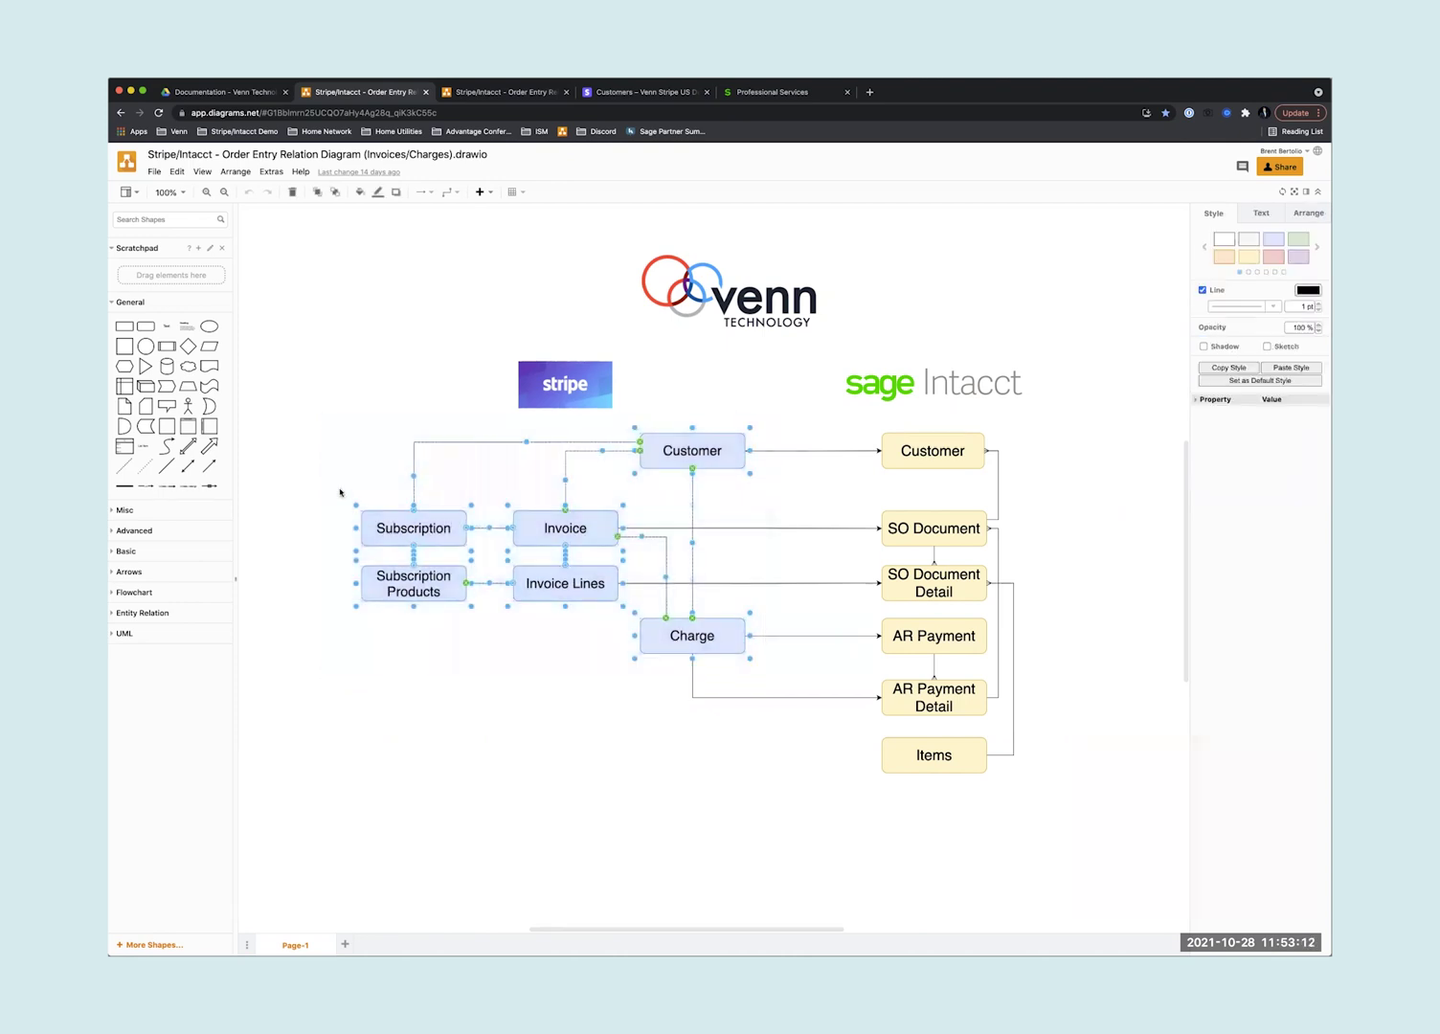
left_click_drag(340, 490, 479, 625)
left_click_drag(615, 419, 1031, 499)
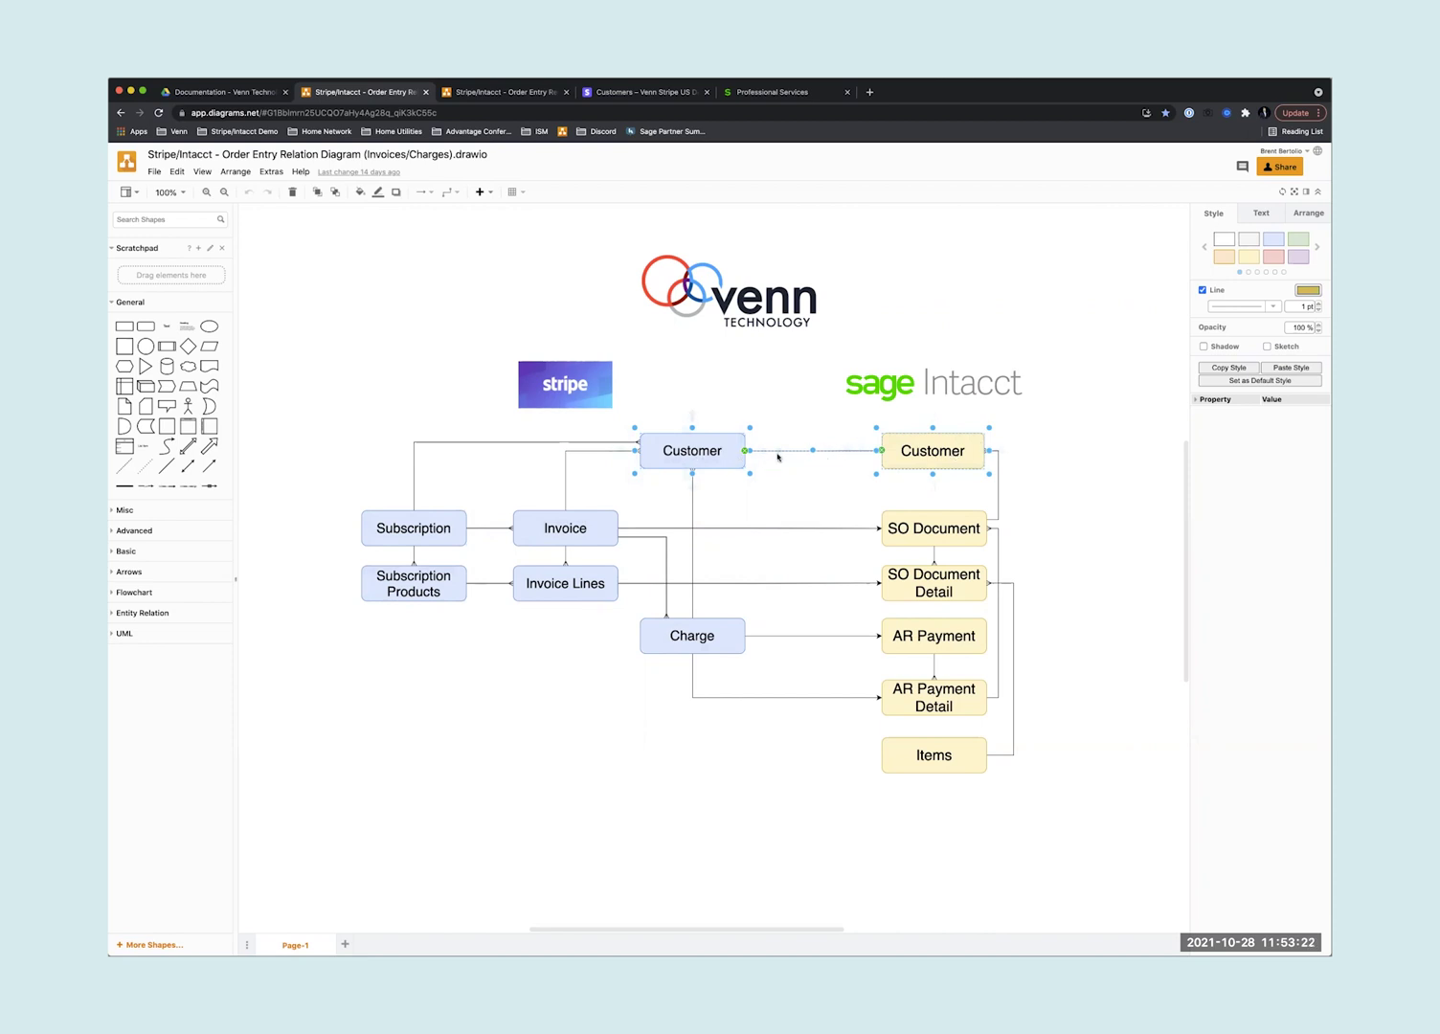
left_click(670, 497)
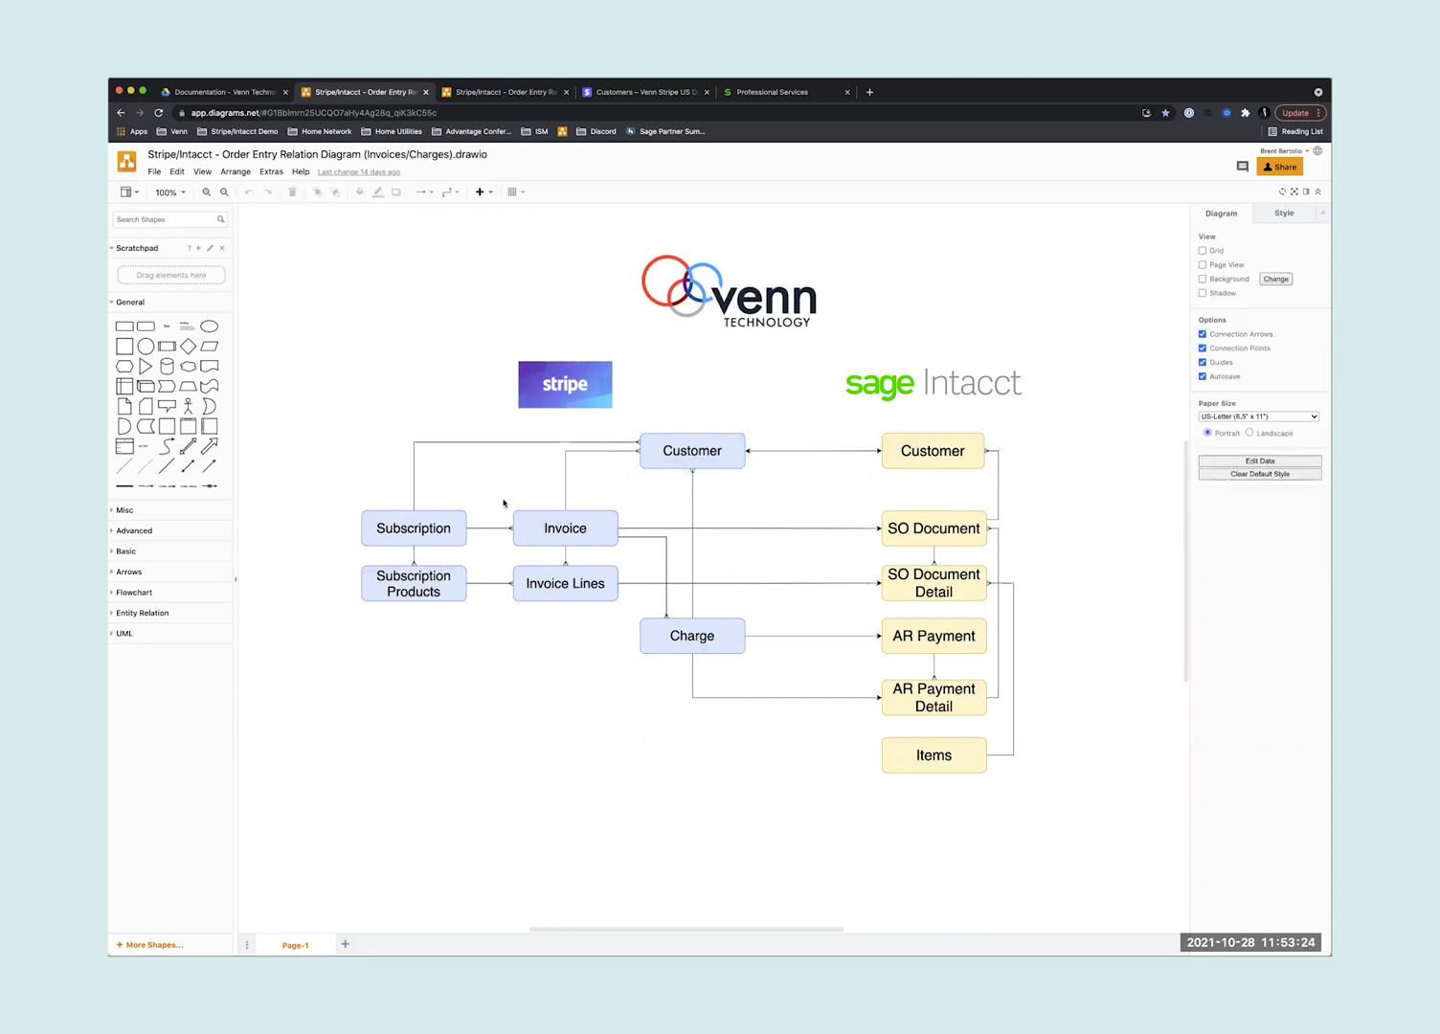
left_click_drag(503, 499, 630, 614)
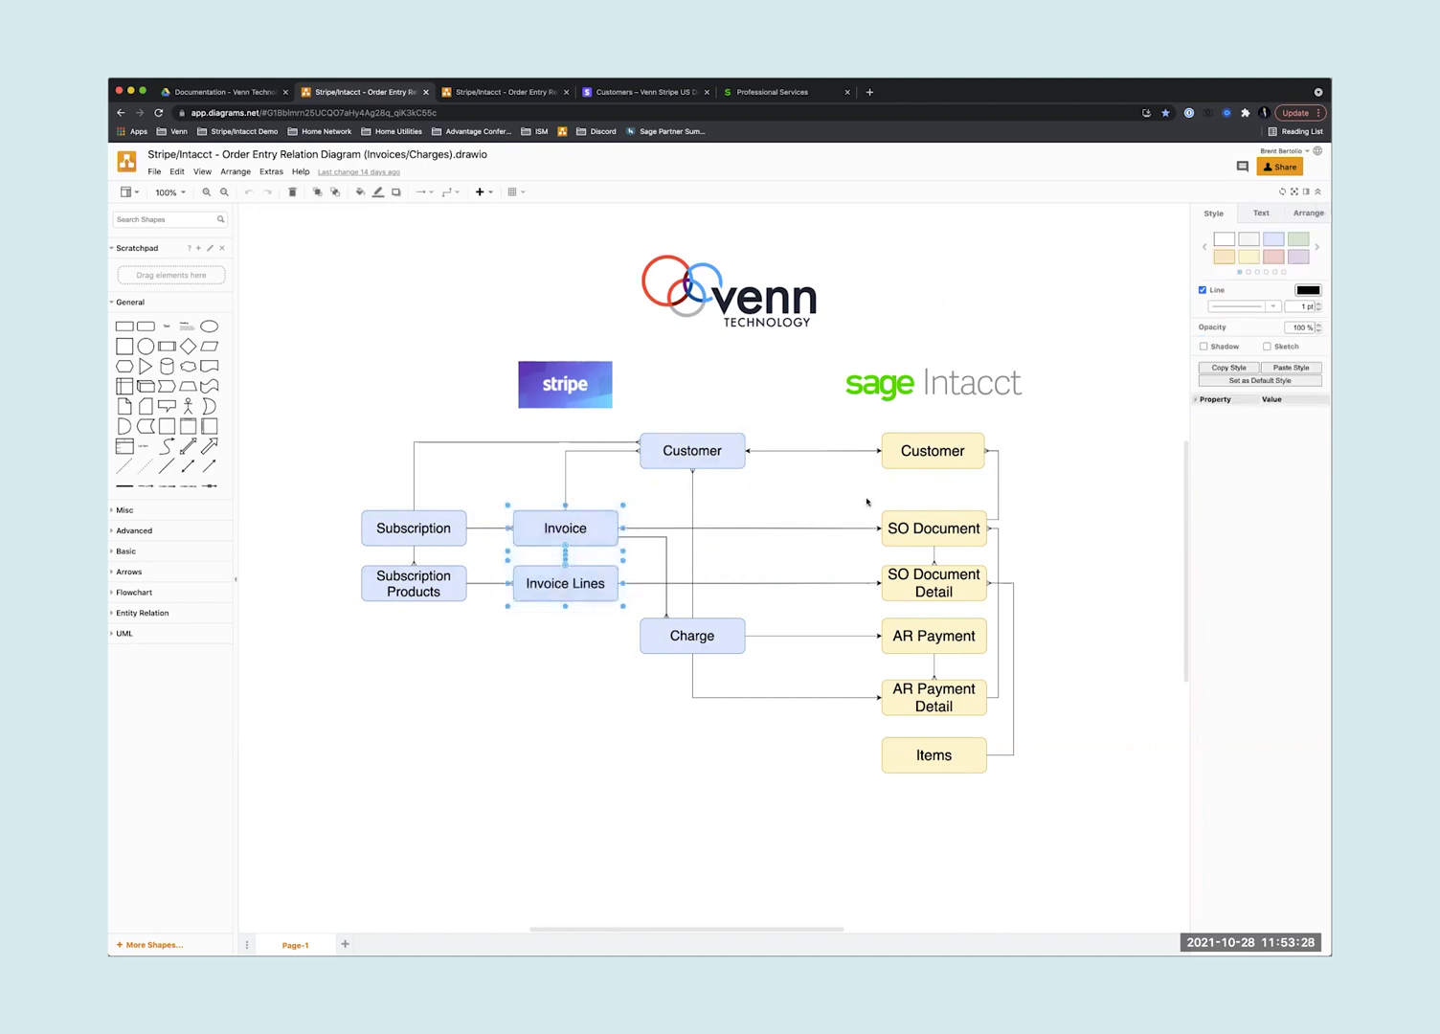
left_click_drag(866, 497, 1006, 613)
left_click_drag(622, 610, 764, 666)
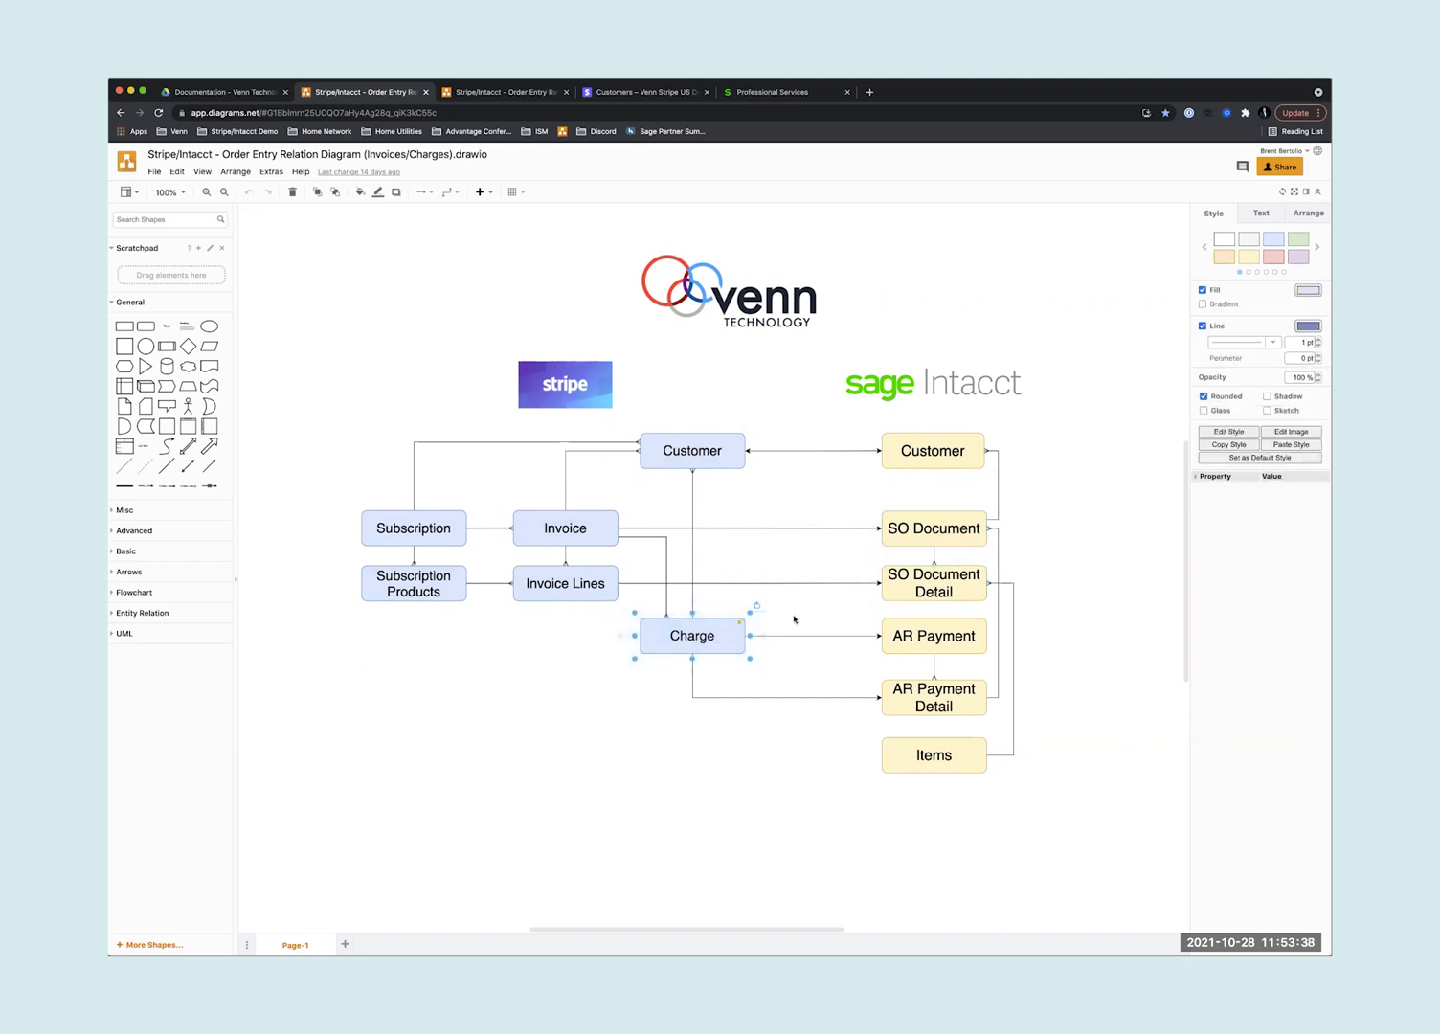
left_click_drag(869, 610, 1008, 730)
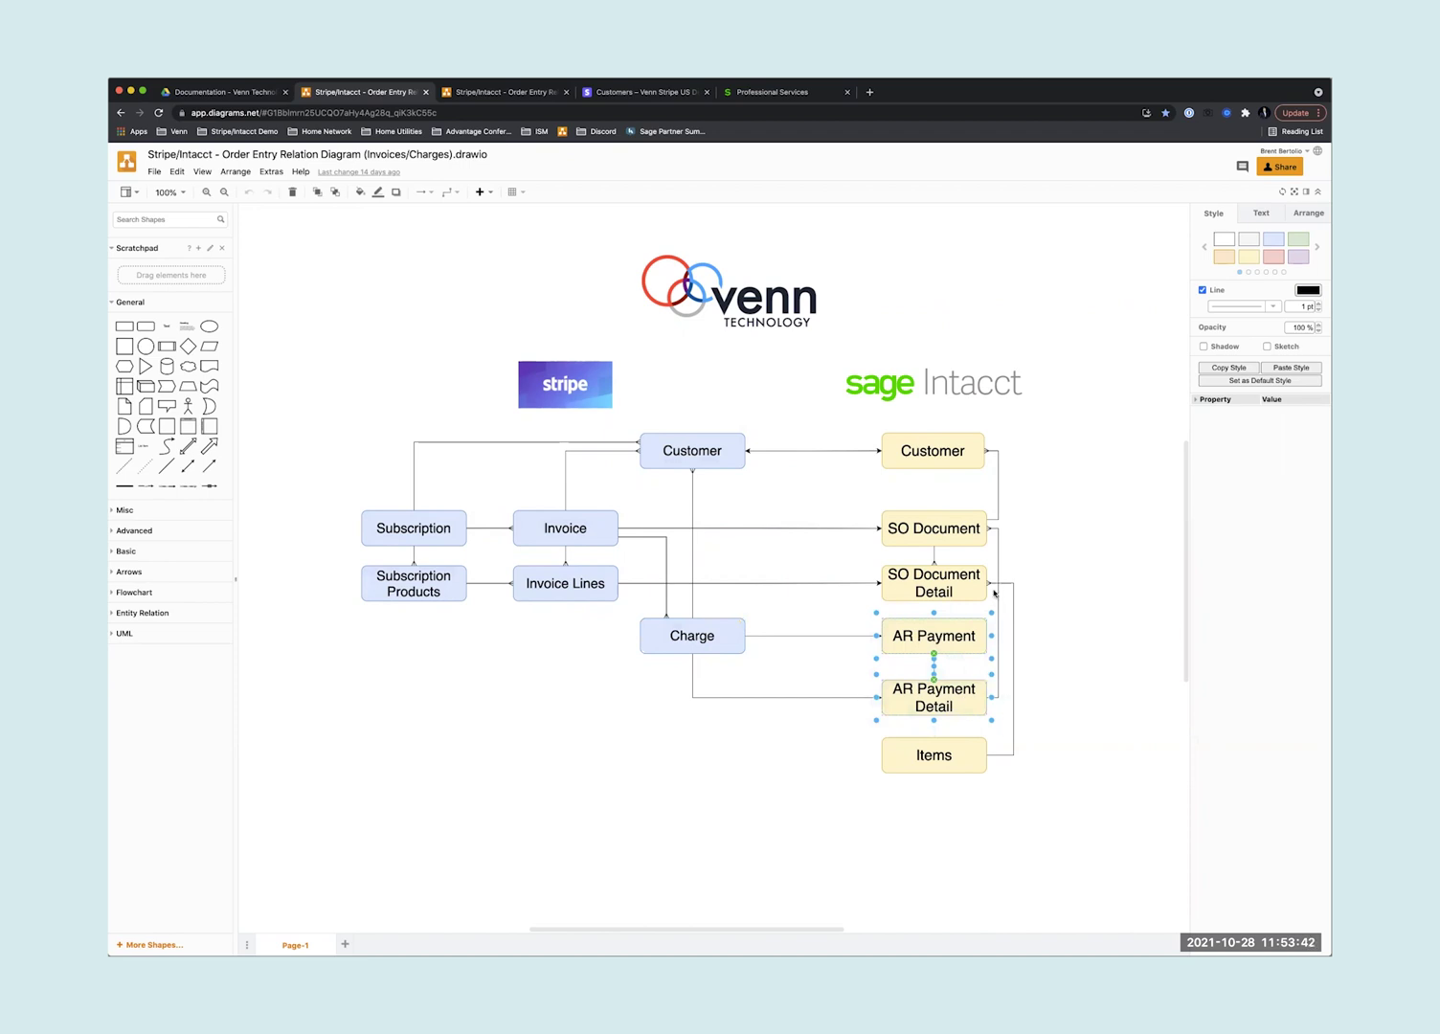
- Re-highlight SO Document, the Stripe Customer-to-Charge group, Invoice and Subscription boxes
left_click(957, 536)
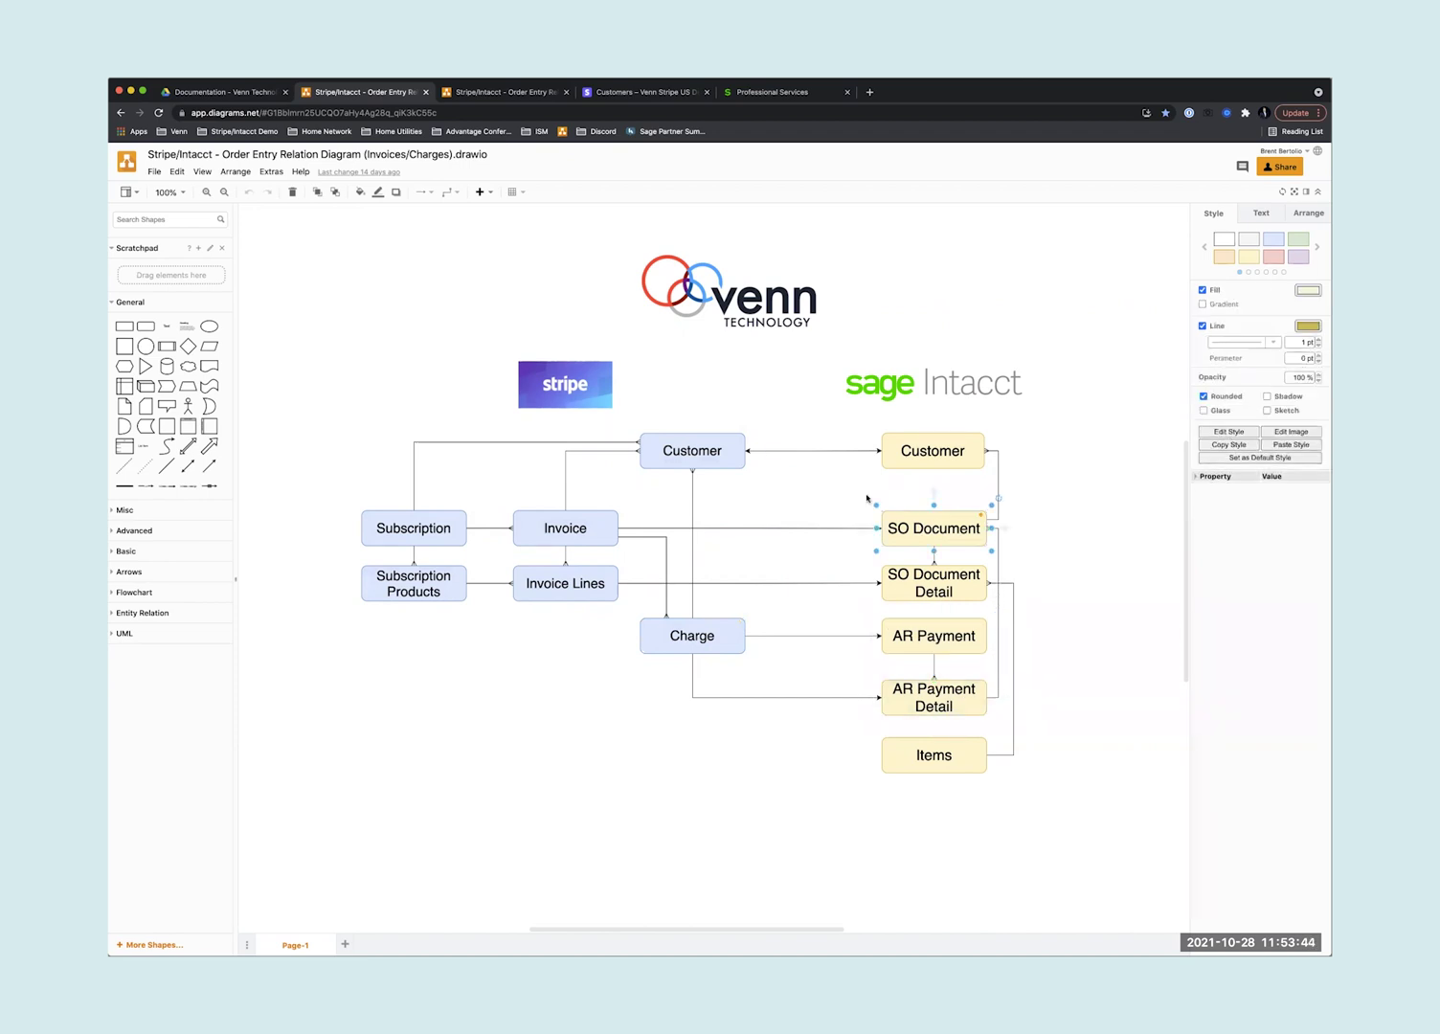
left_click_drag(761, 421, 505, 688)
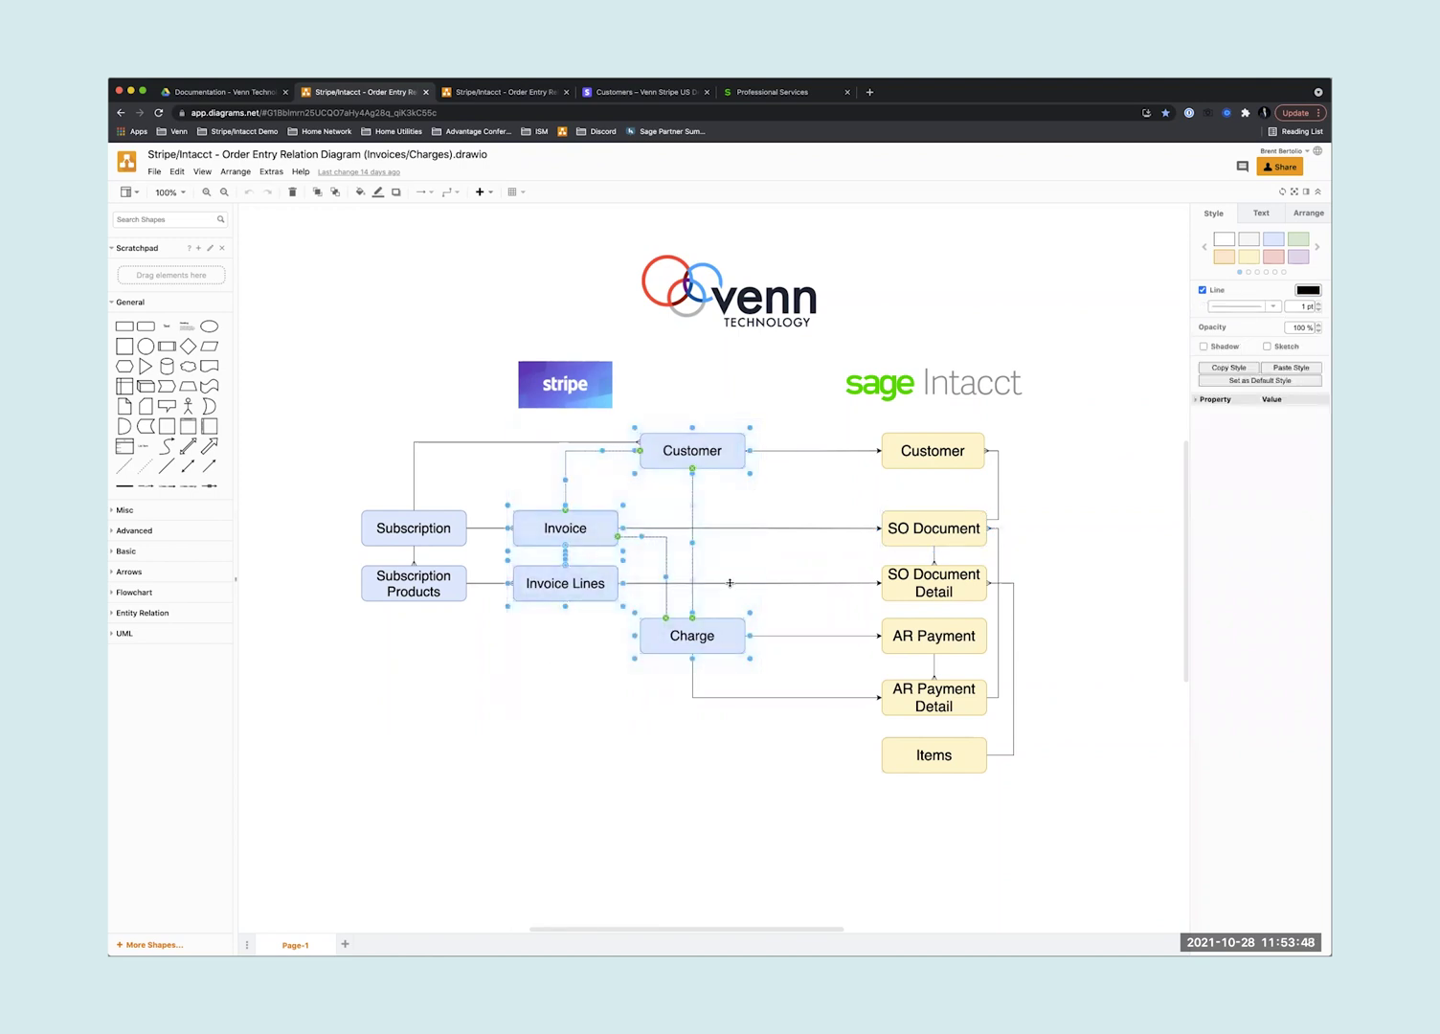
left_click(609, 527)
left_click(829, 495)
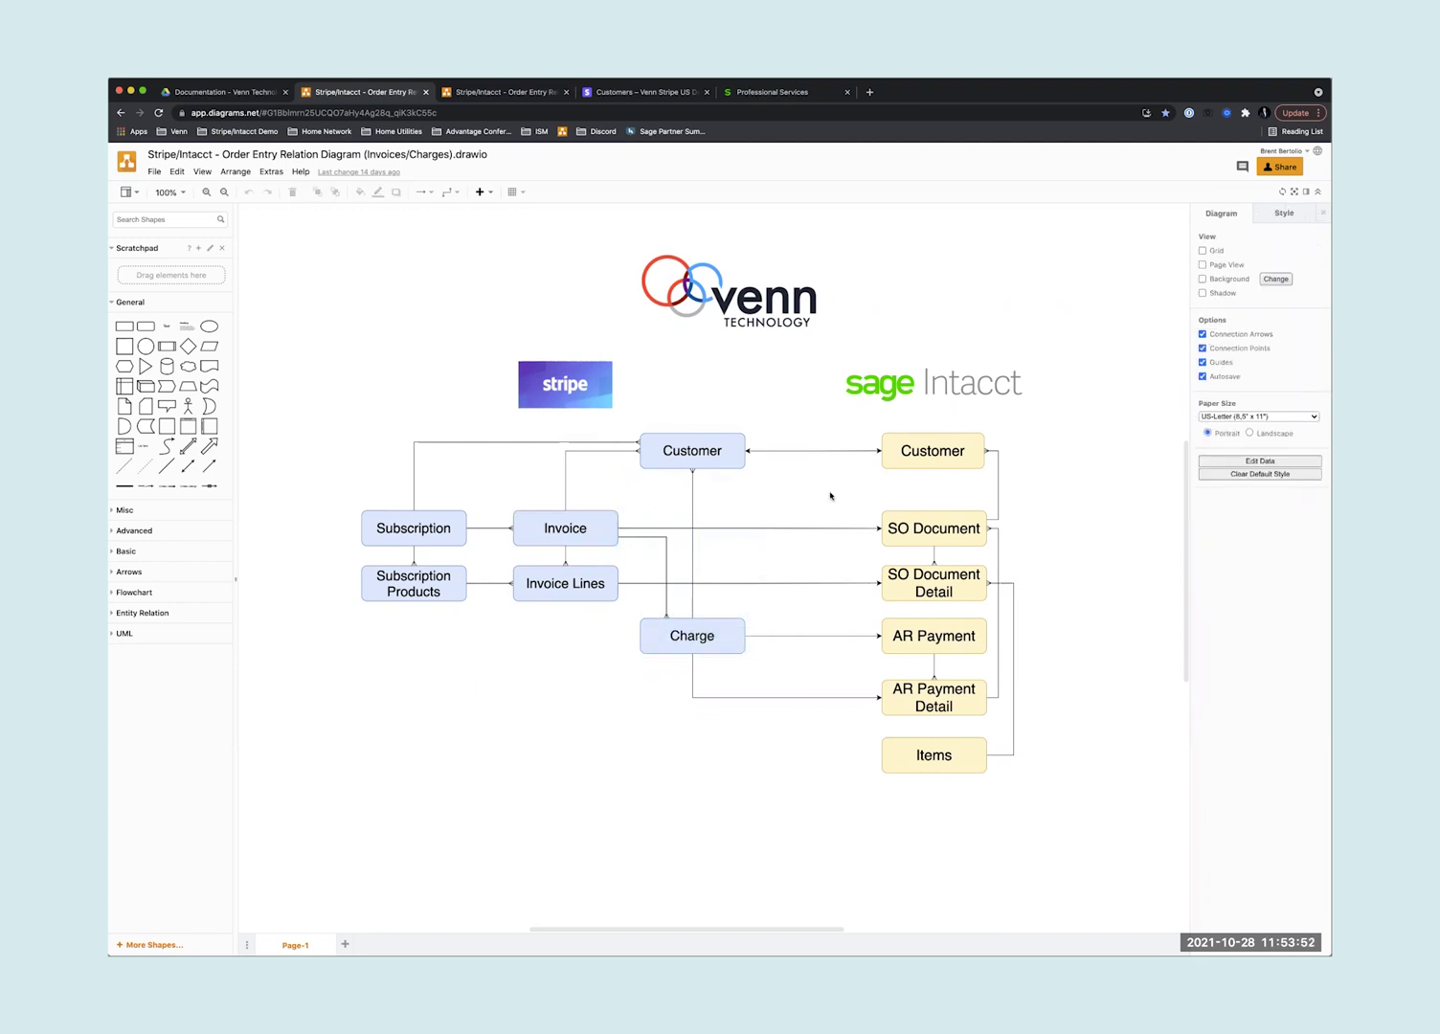
left_click_drag(865, 507, 1008, 608)
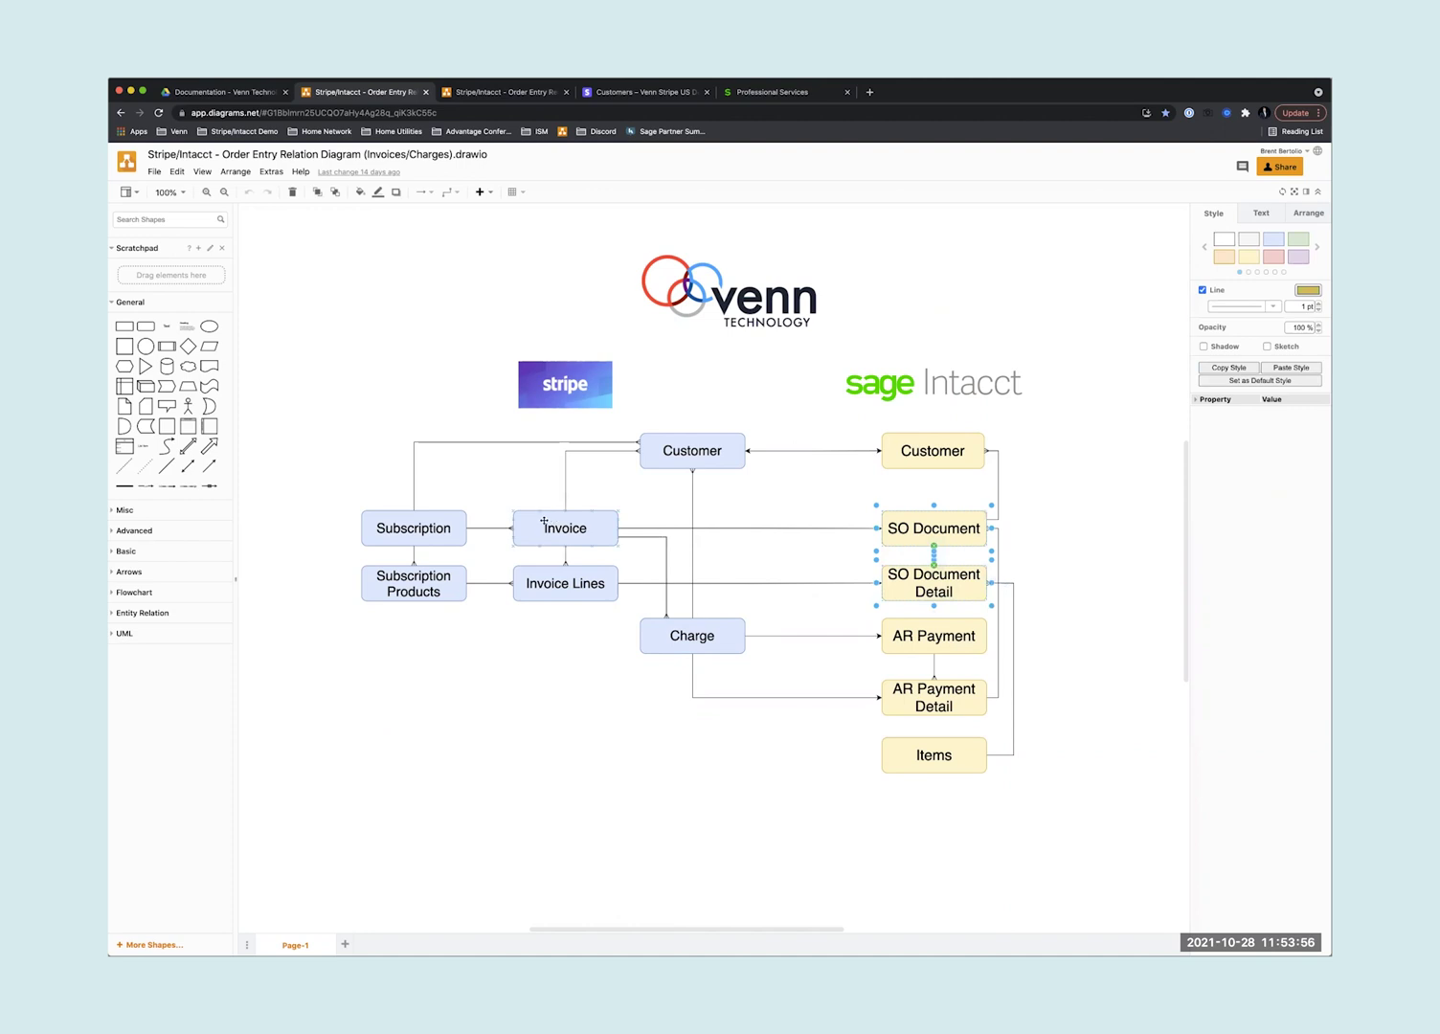
left_click_drag(349, 503, 482, 616)
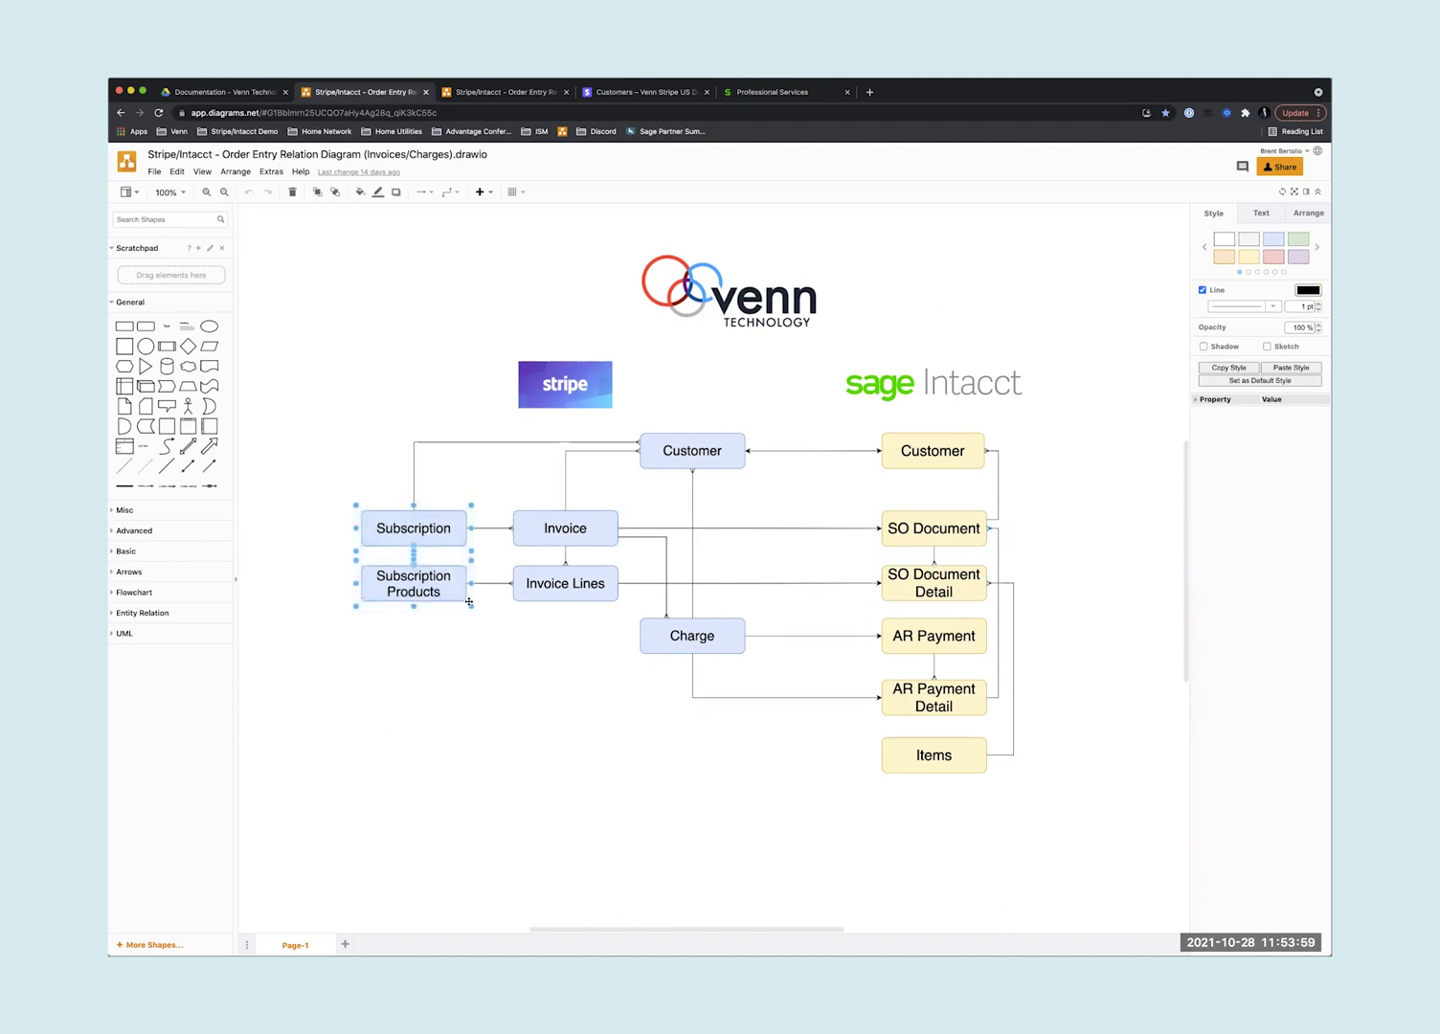
left_click(535, 515)
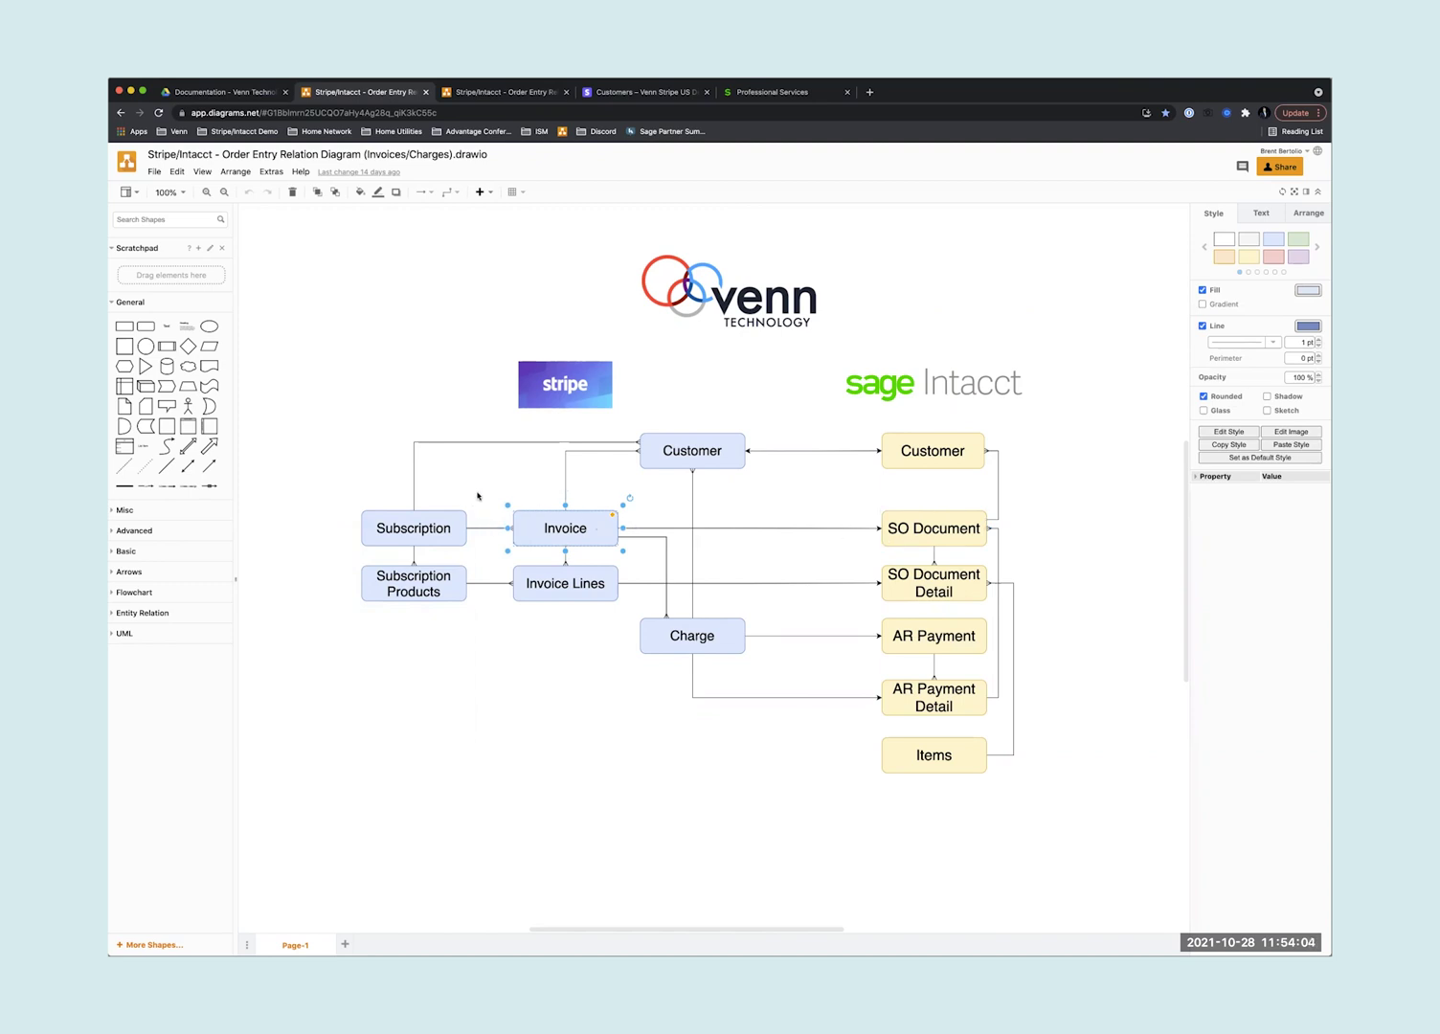
left_click_drag(479, 493, 352, 616)
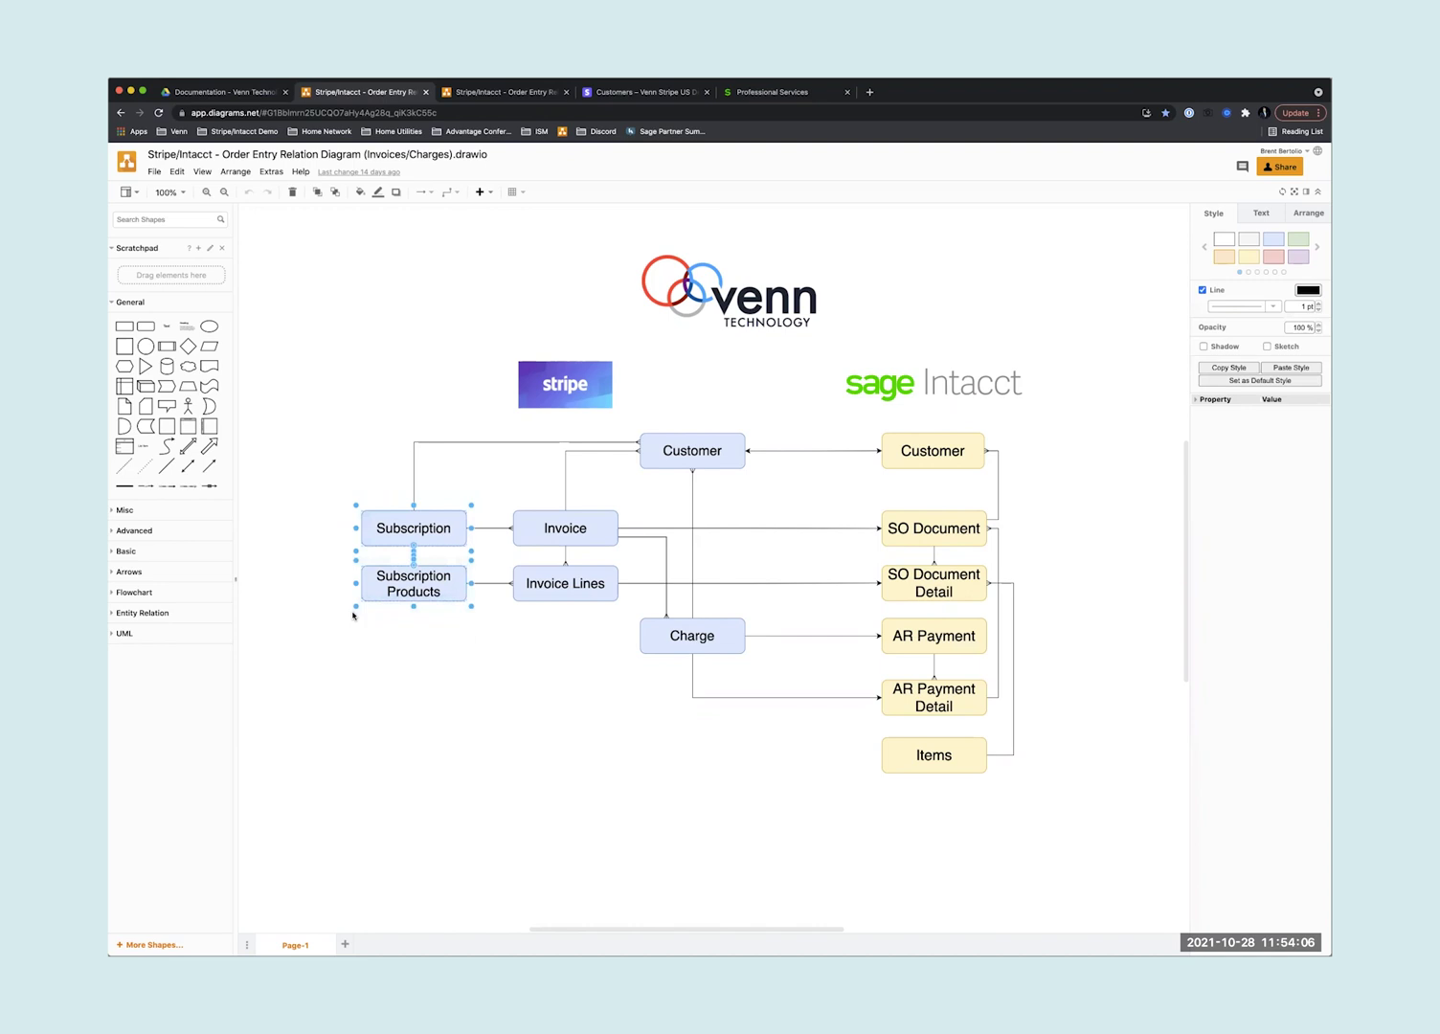
left_click(551, 523)
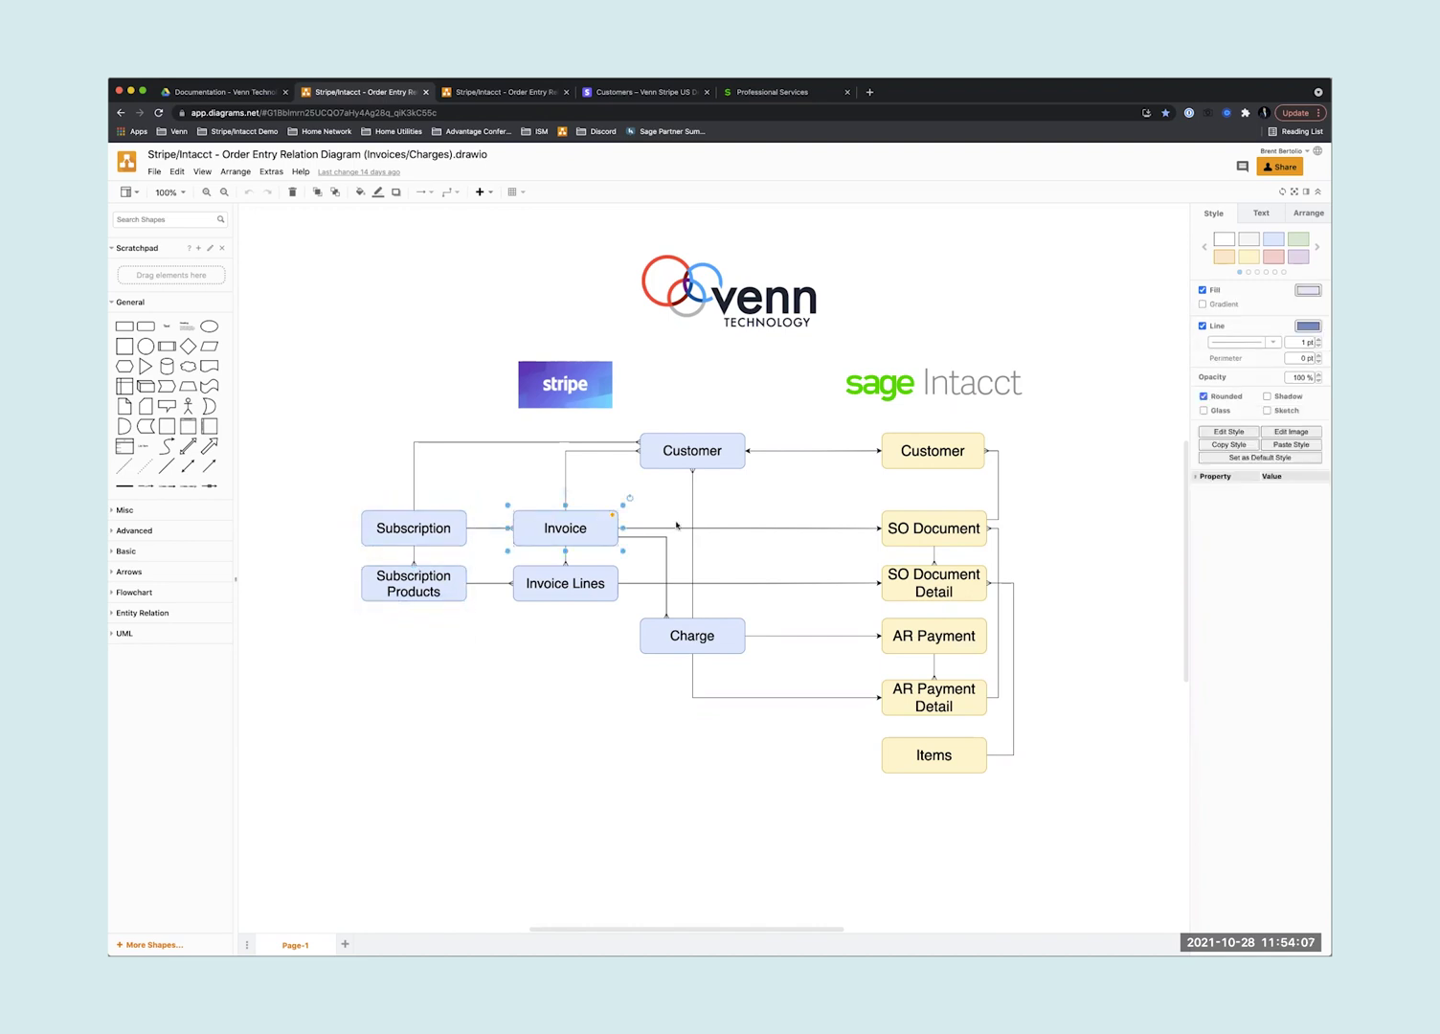
- Switch to the Payment URL relation diagram and highlight the Contracts and SO Document boxes
left_click(489, 92)
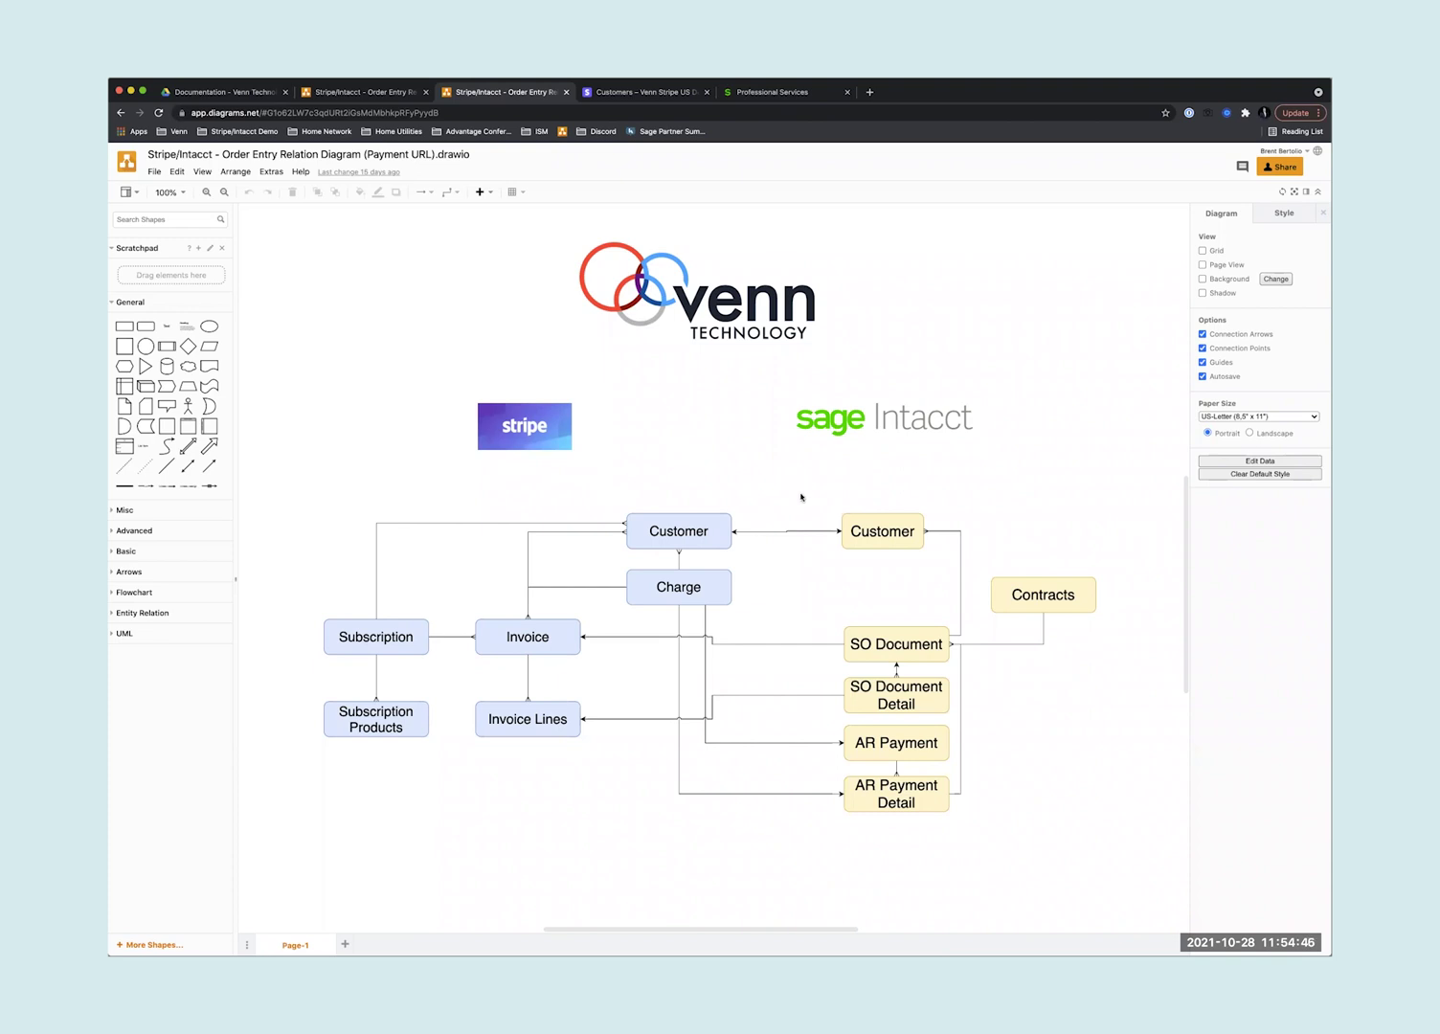
left_click_drag(980, 561, 1126, 660)
scroll(1080, 584, "right", 2)
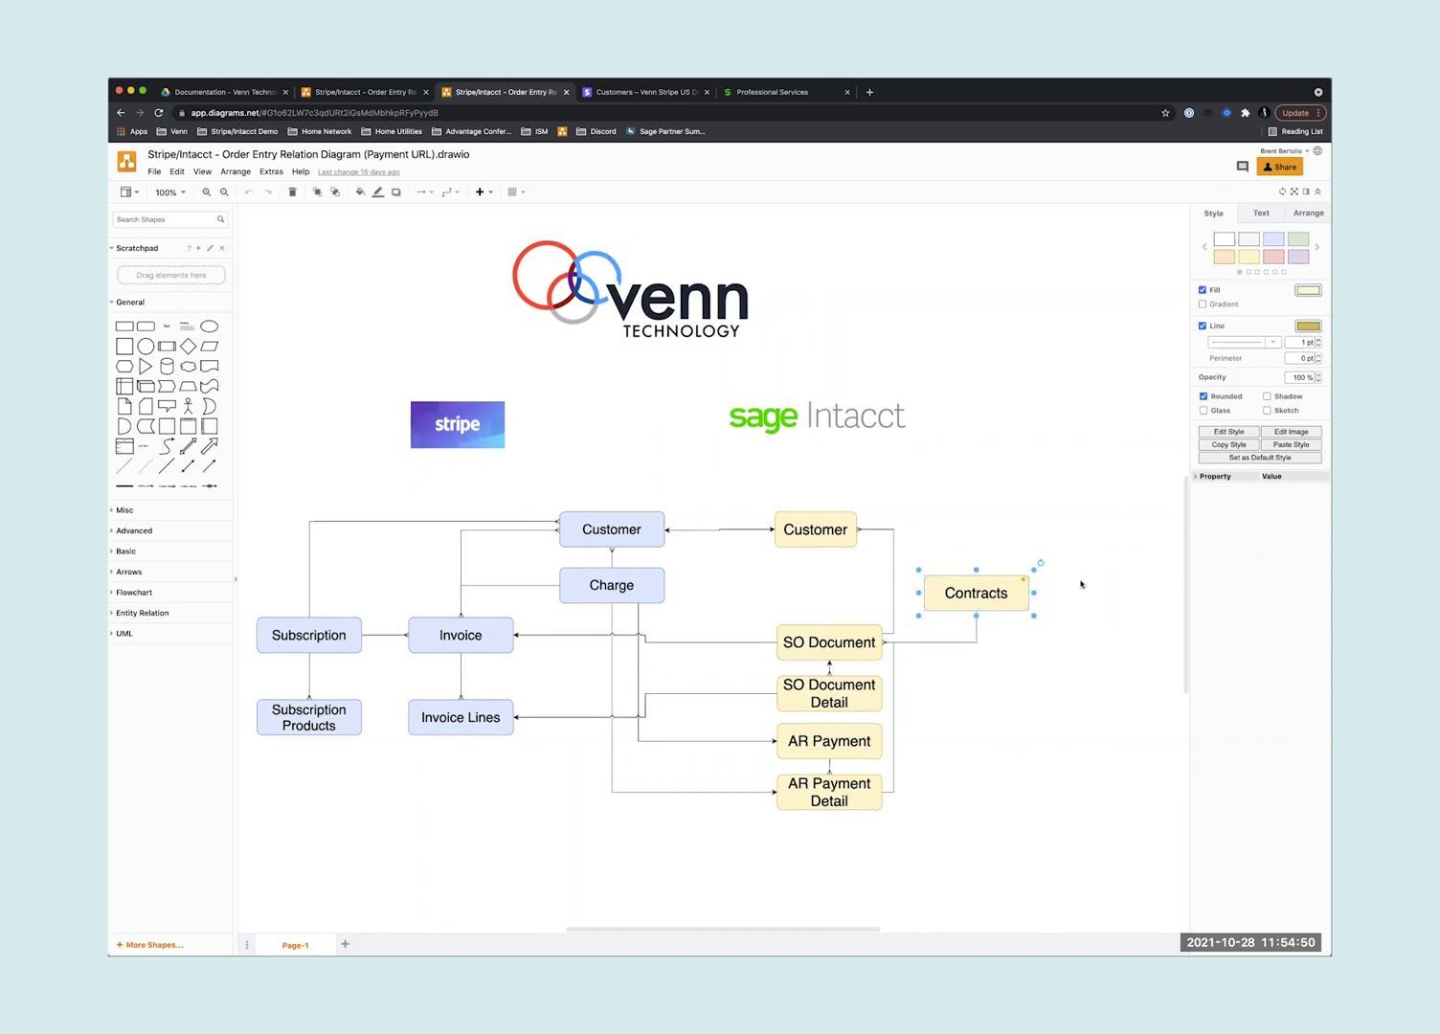
scroll(1063, 545, "right", 2)
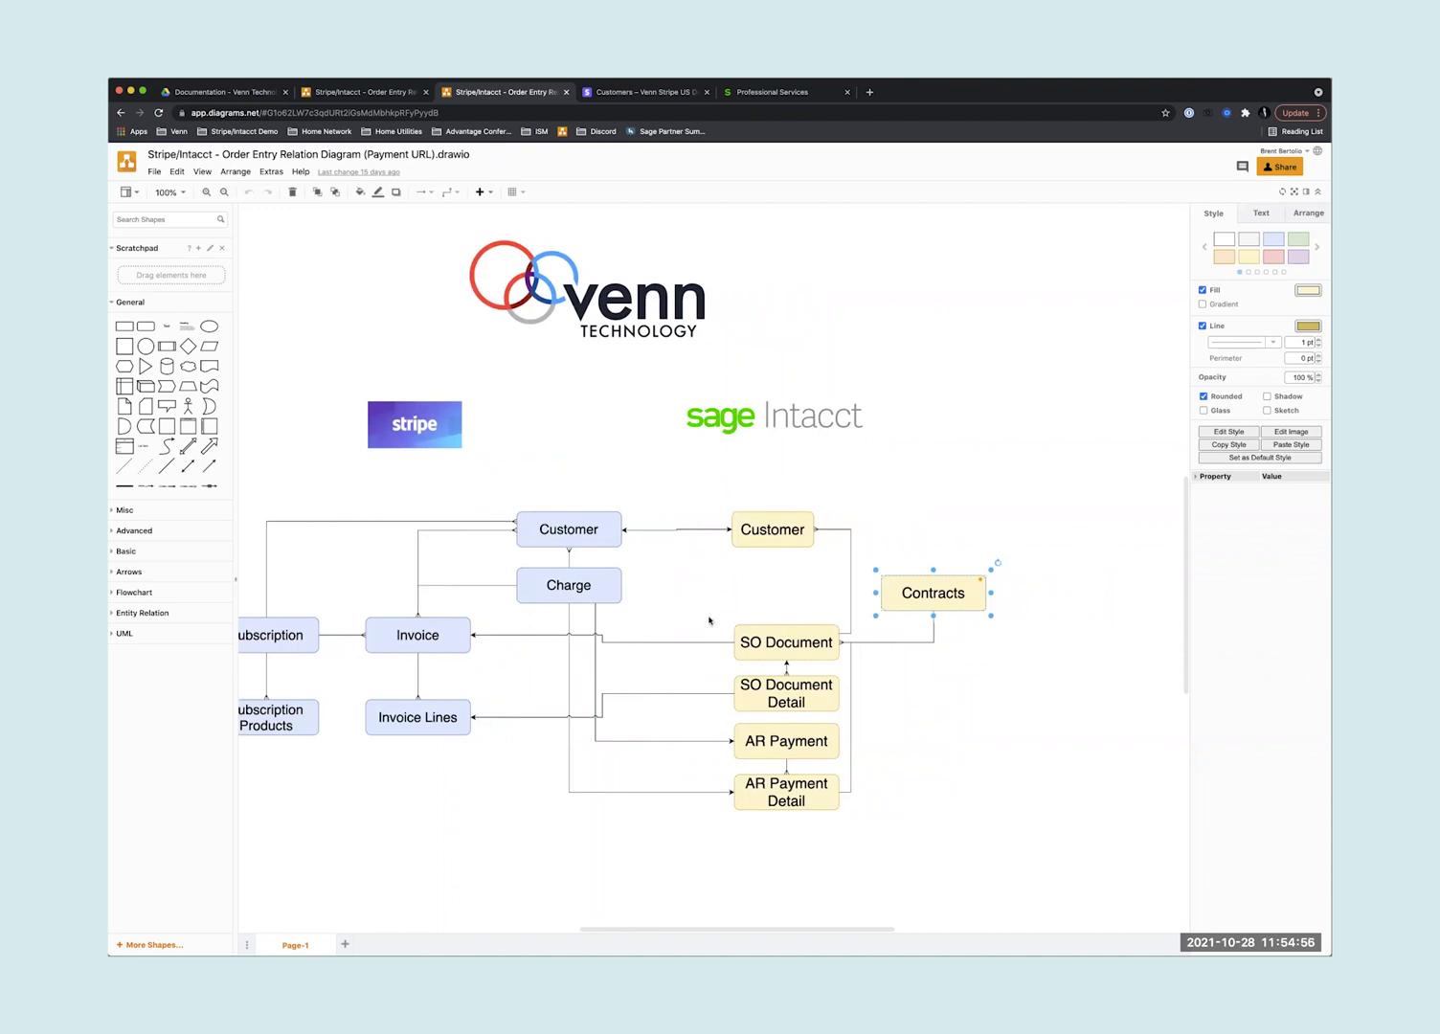
left_click_drag(709, 620, 861, 724)
left_click(886, 681)
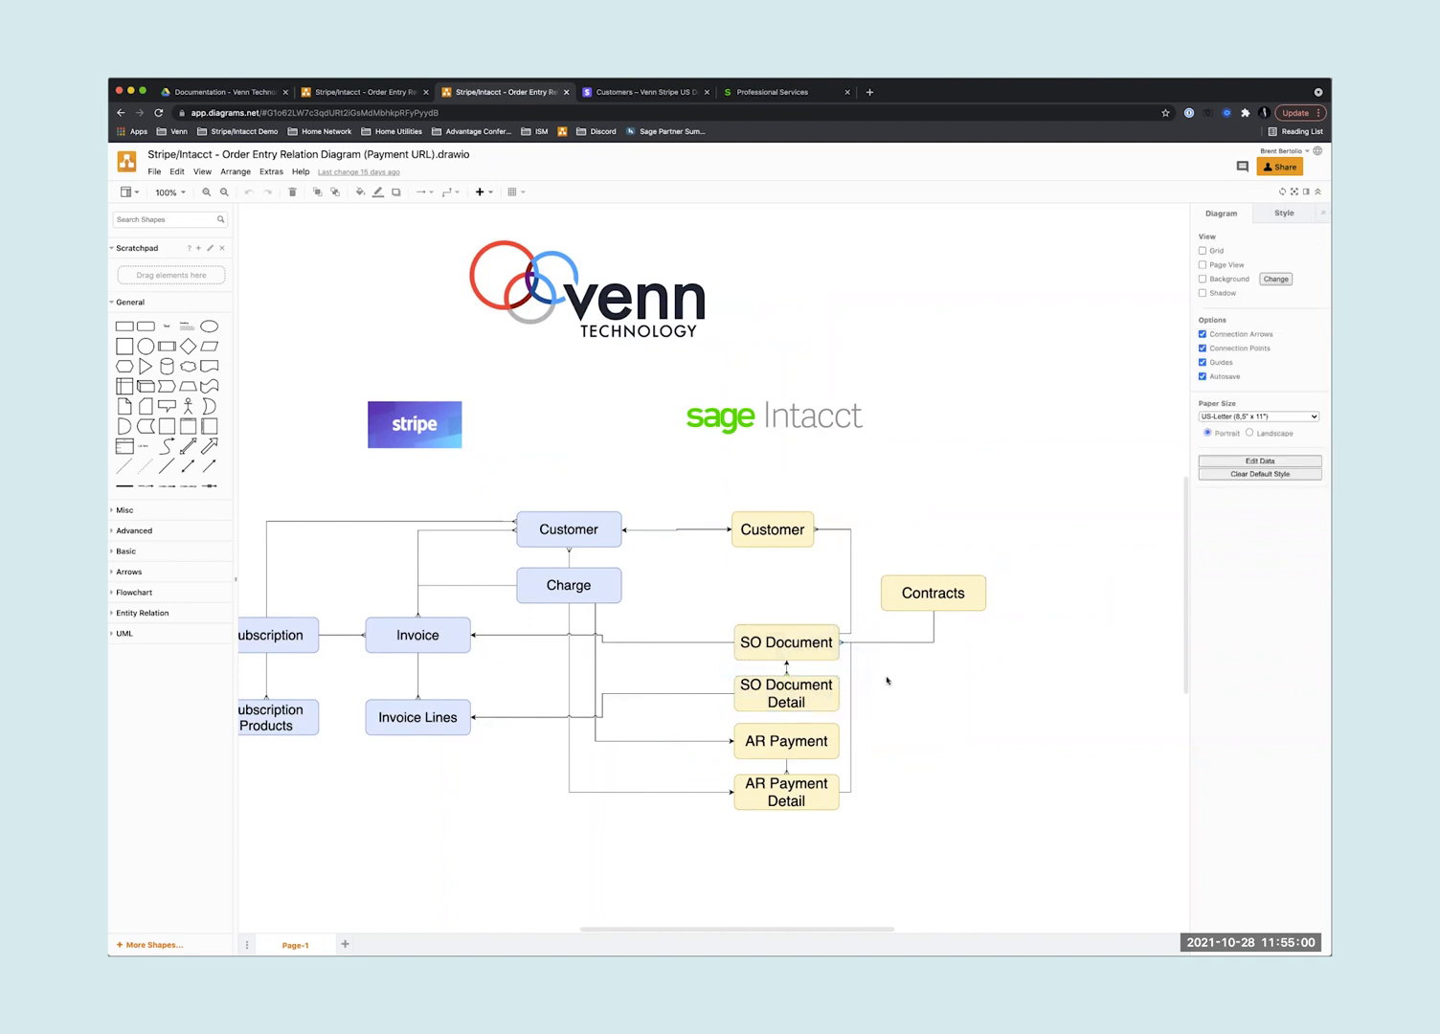
scroll(887, 681, "down", 2)
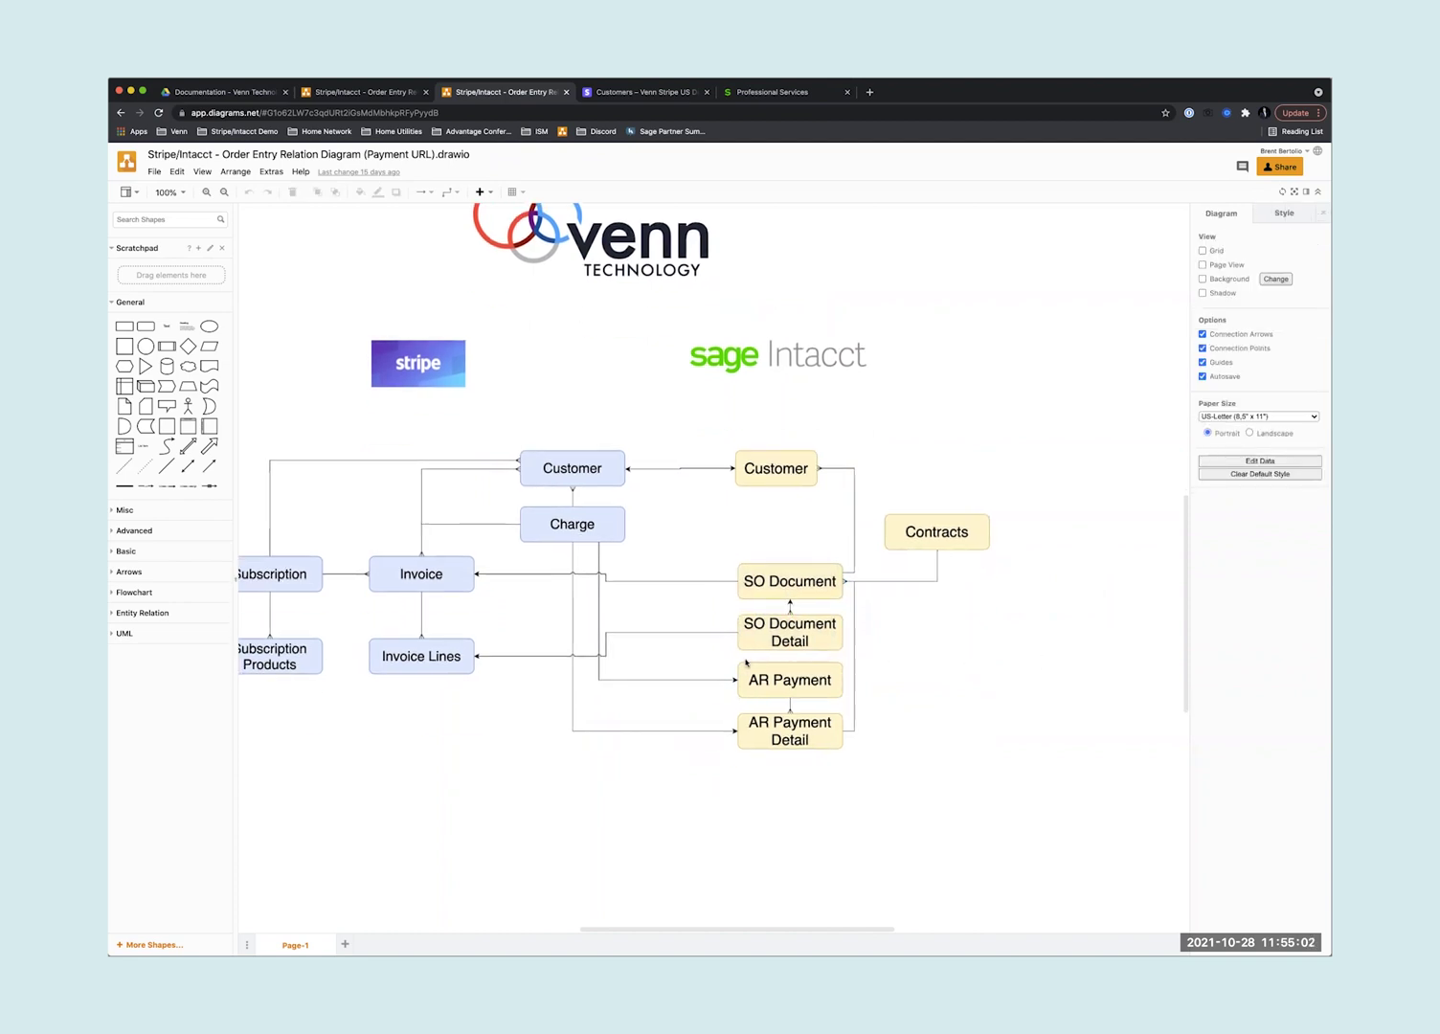
scroll(746, 661, "left", 3)
left_click_drag(796, 555, 931, 658)
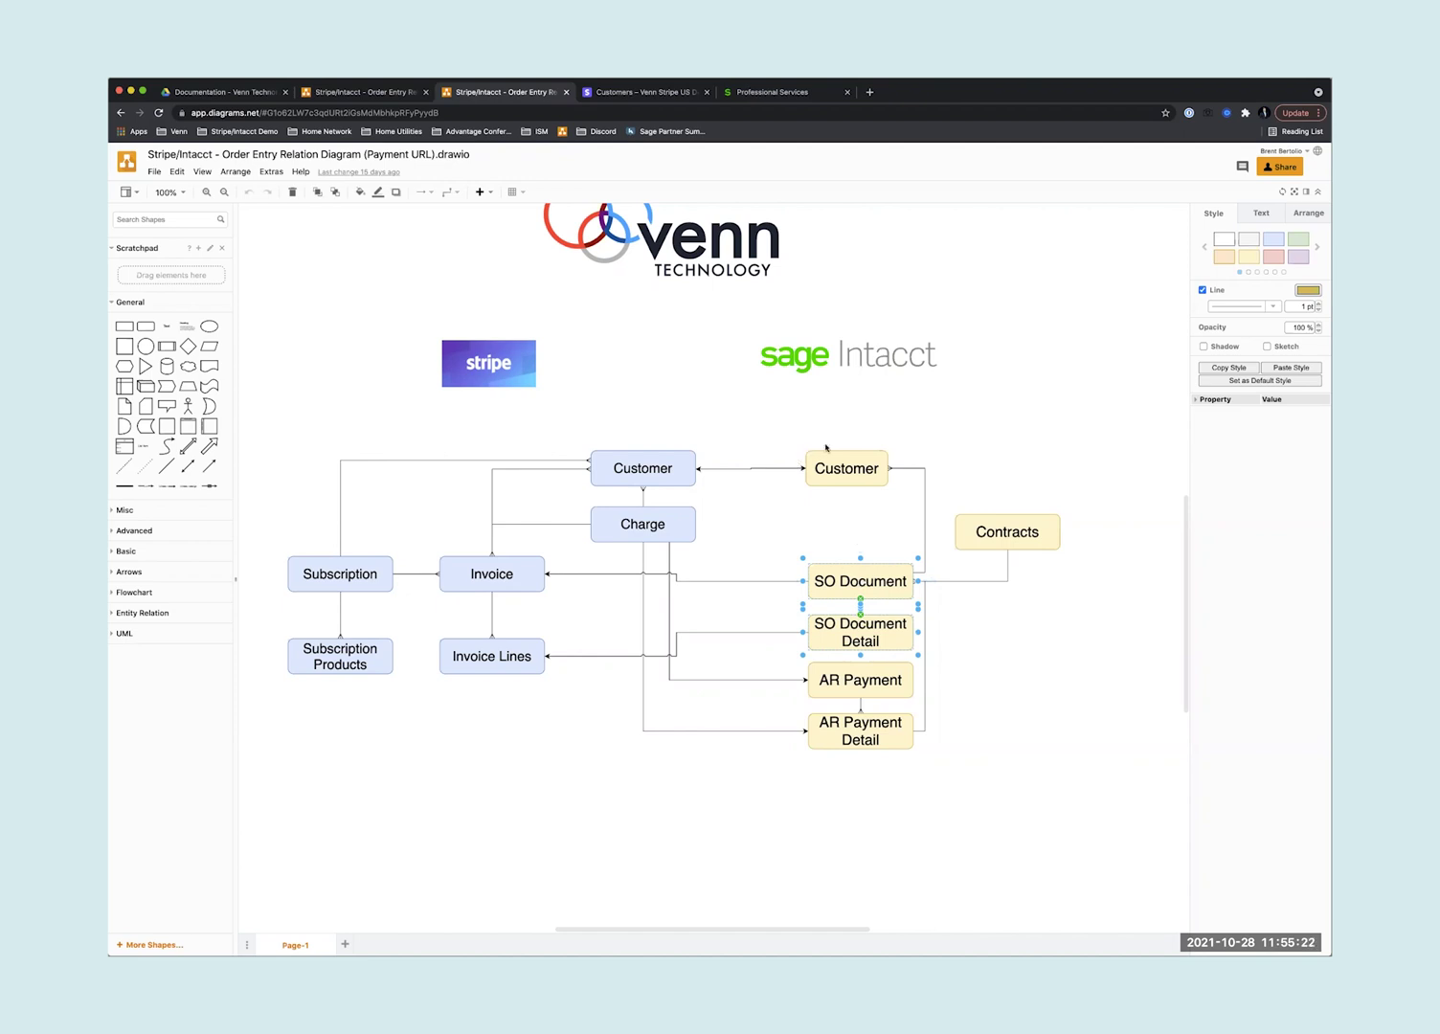
left_click_drag(907, 437, 576, 499)
left_click(887, 548)
left_click_drag(911, 555, 773, 655)
left_click_drag(553, 558, 427, 693)
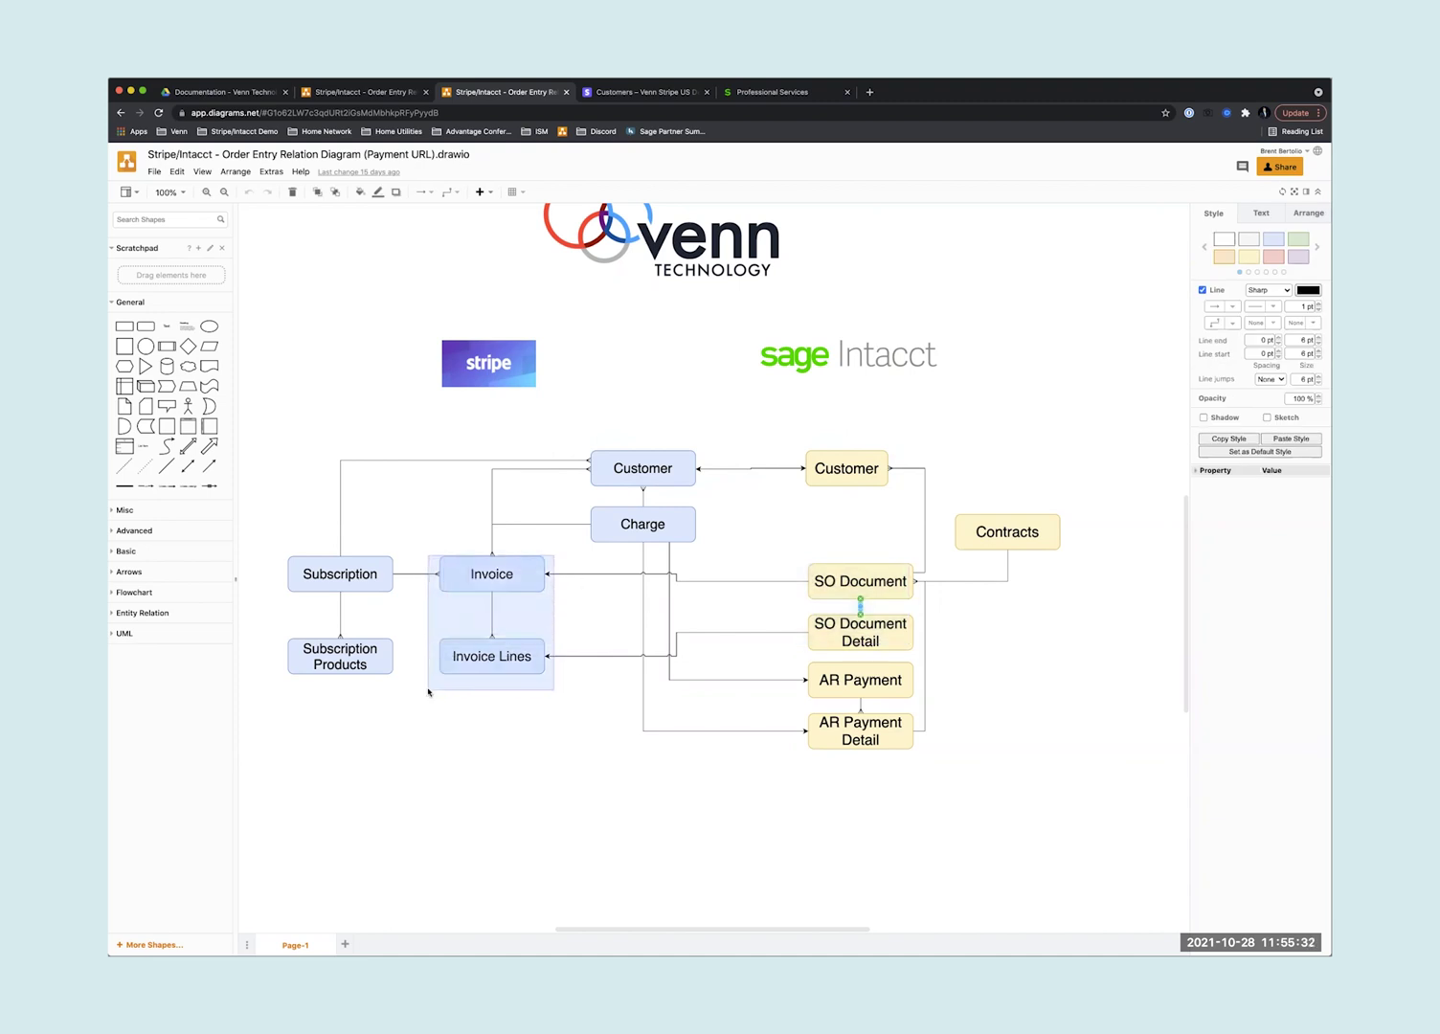
left_click(568, 614)
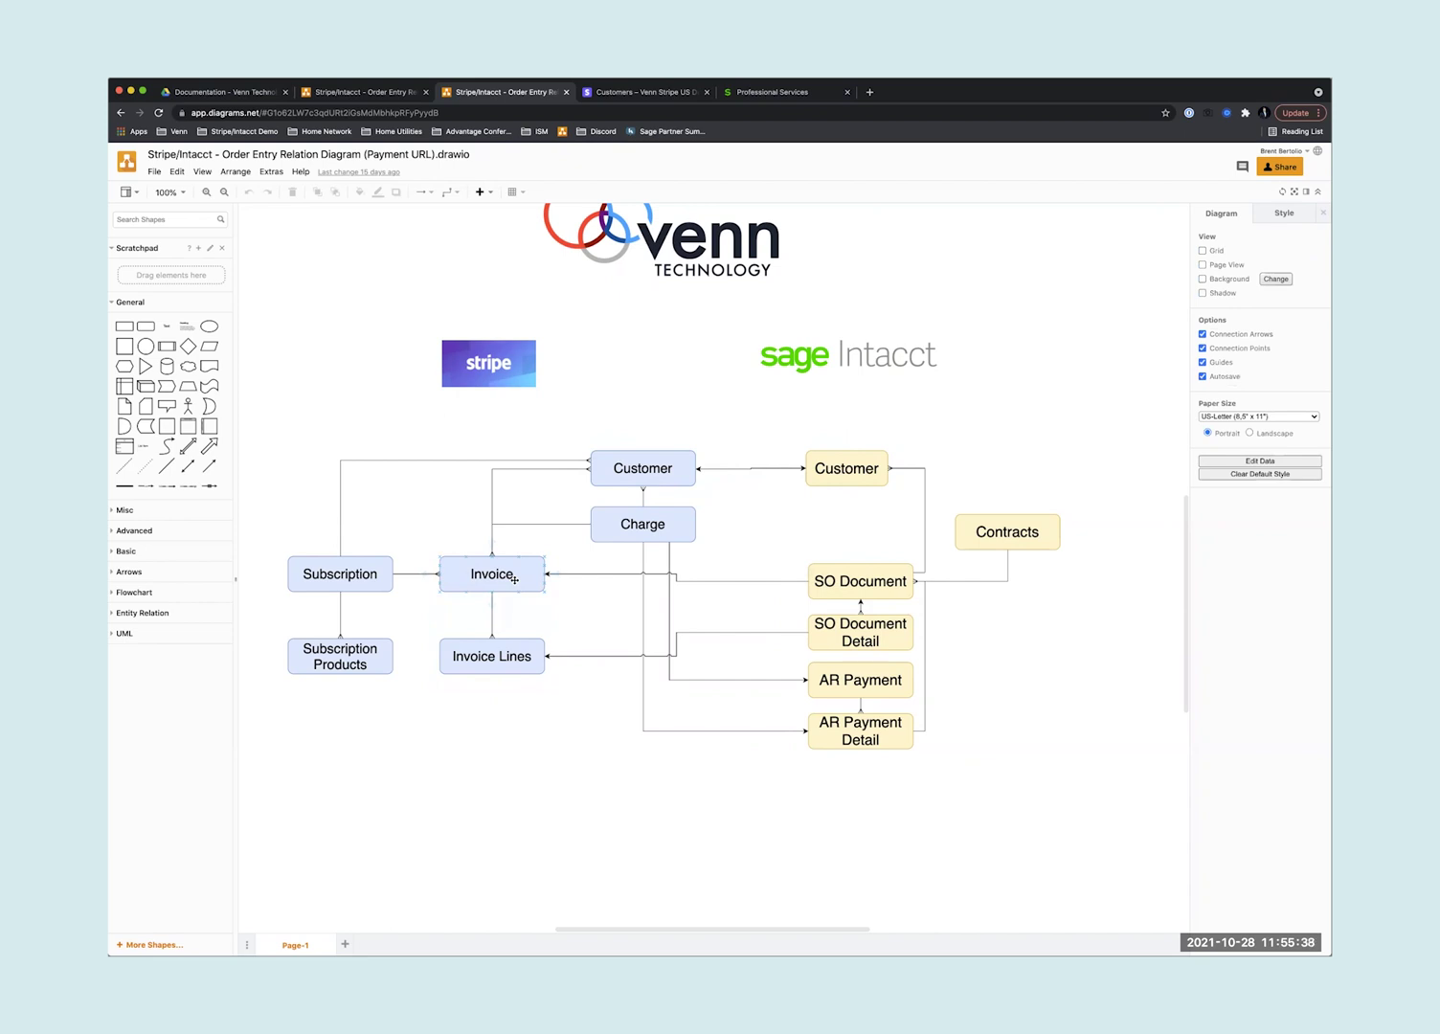
left_click(514, 579)
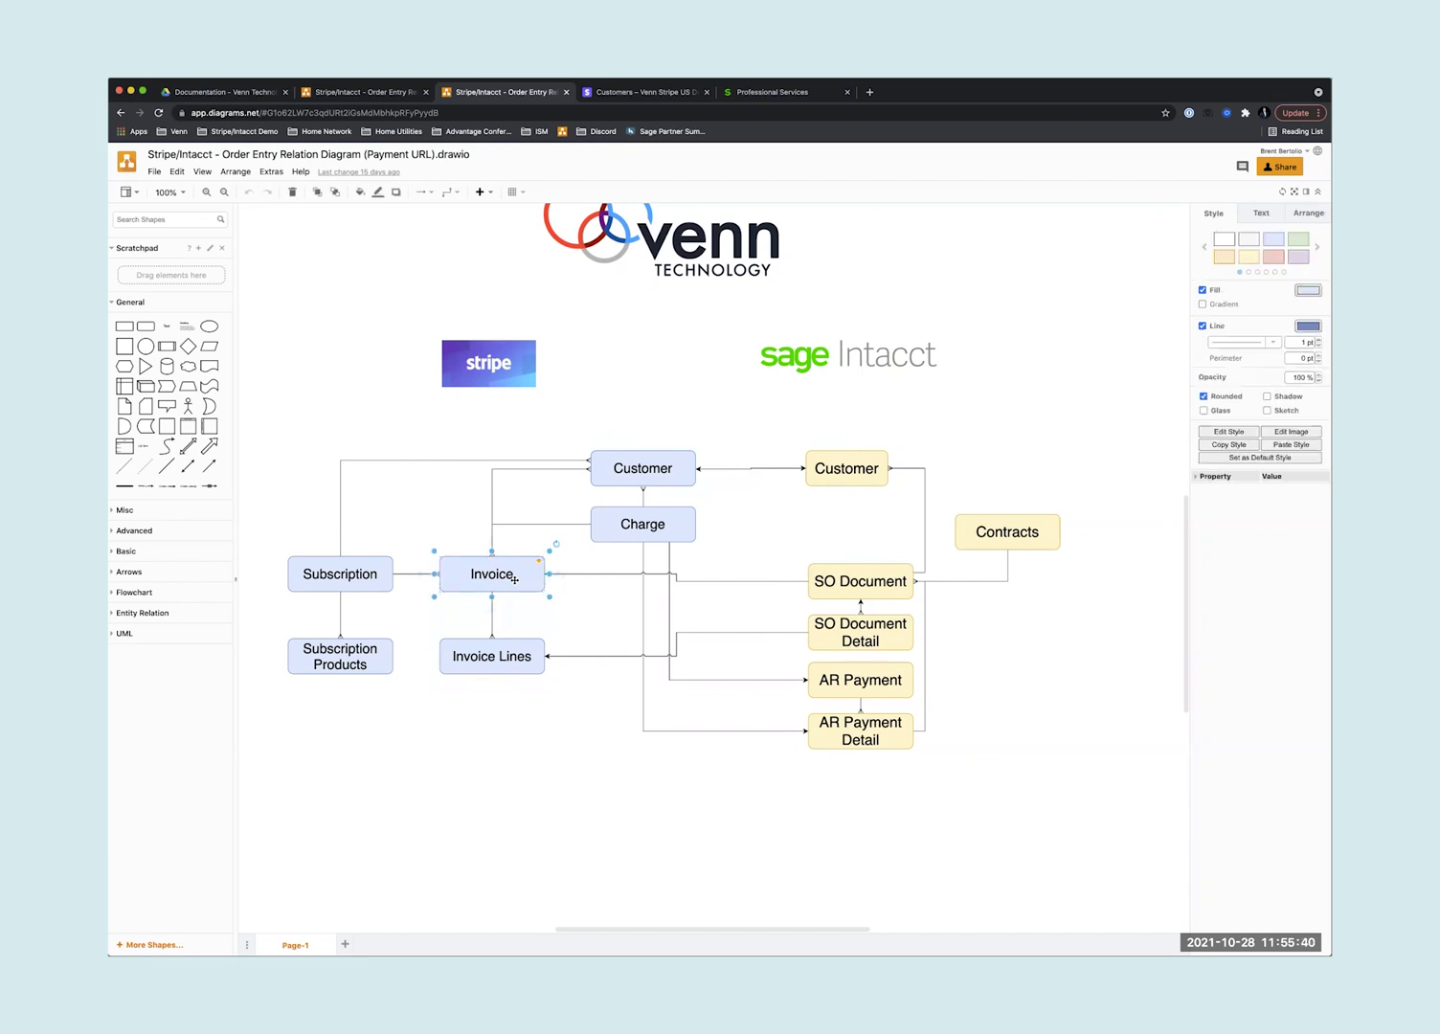
left_click_drag(777, 554, 935, 657)
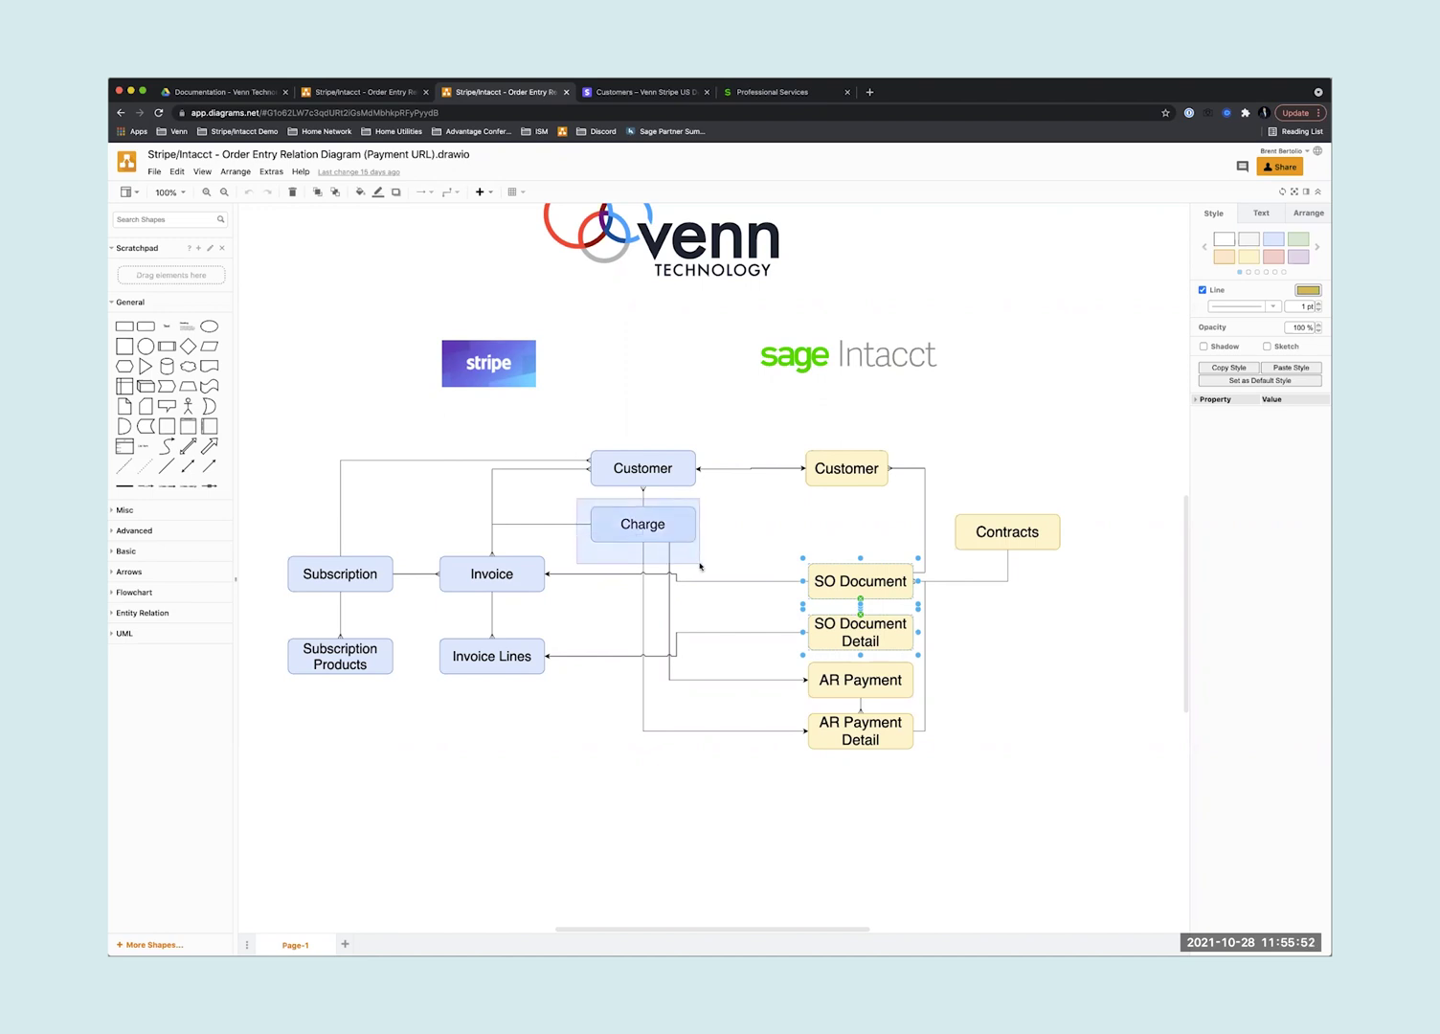
left_click(680, 539)
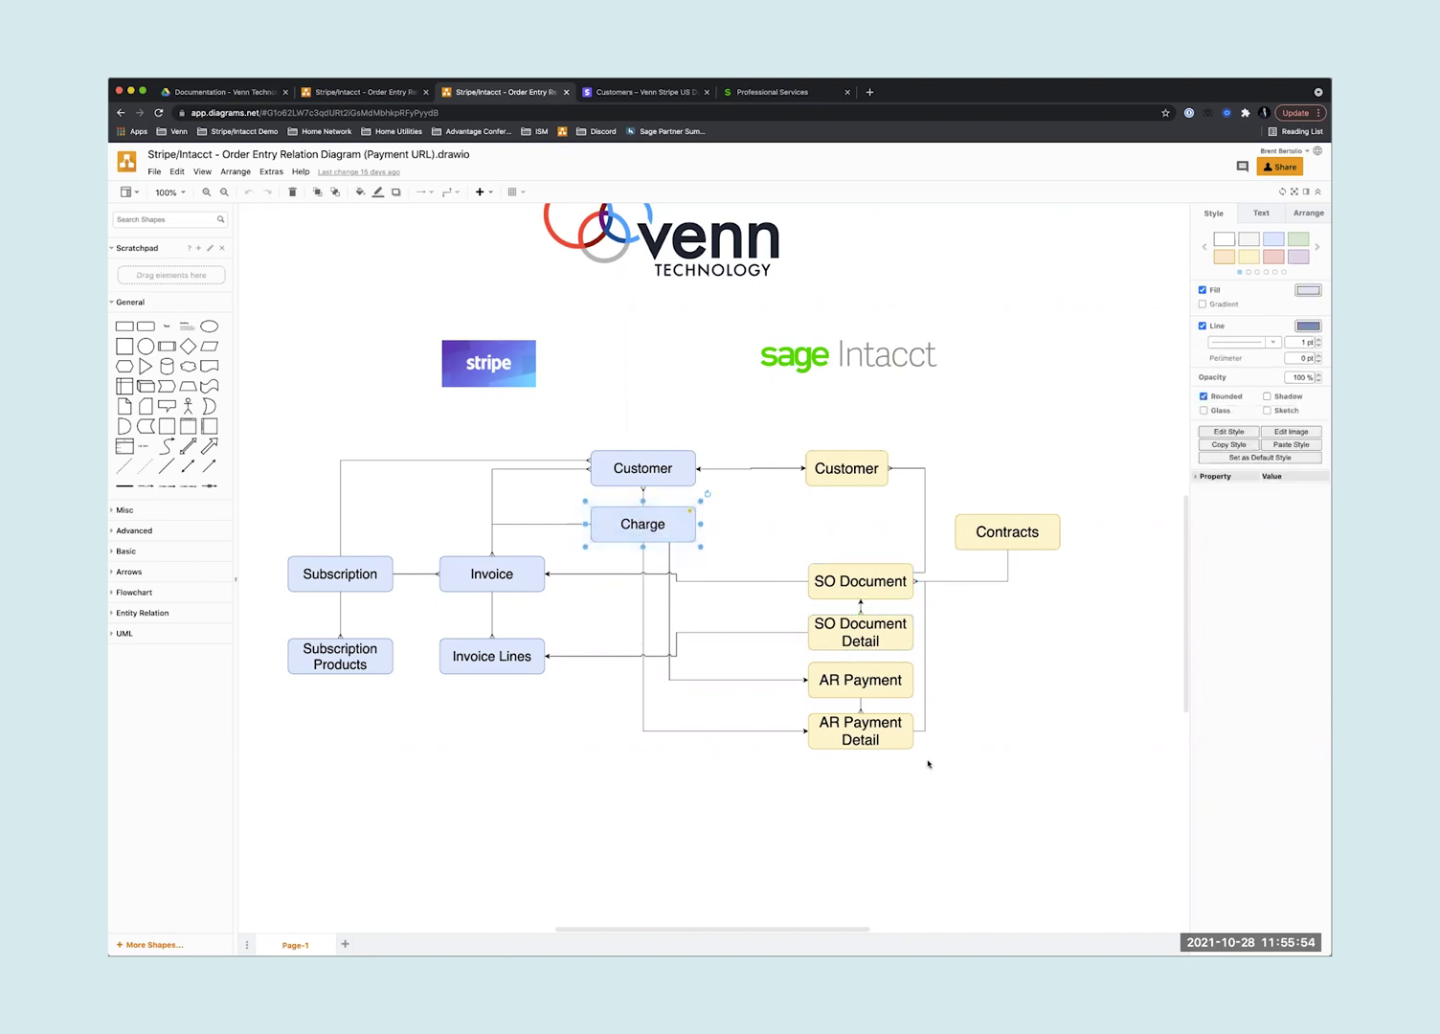
left_click_drag(929, 763, 787, 656)
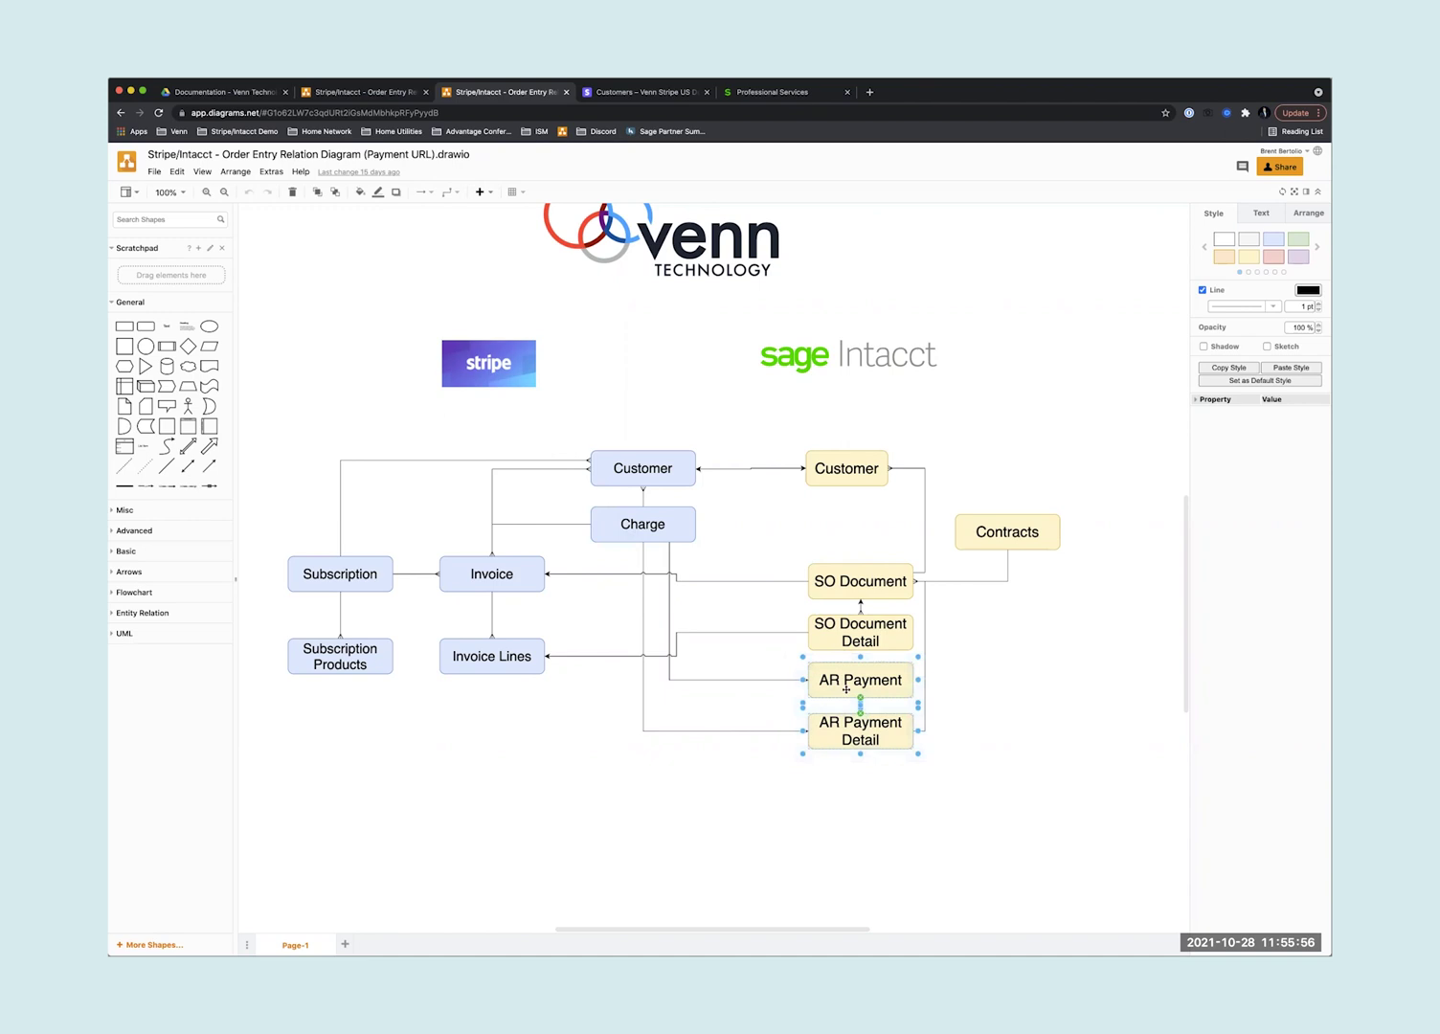
left_click(861, 582)
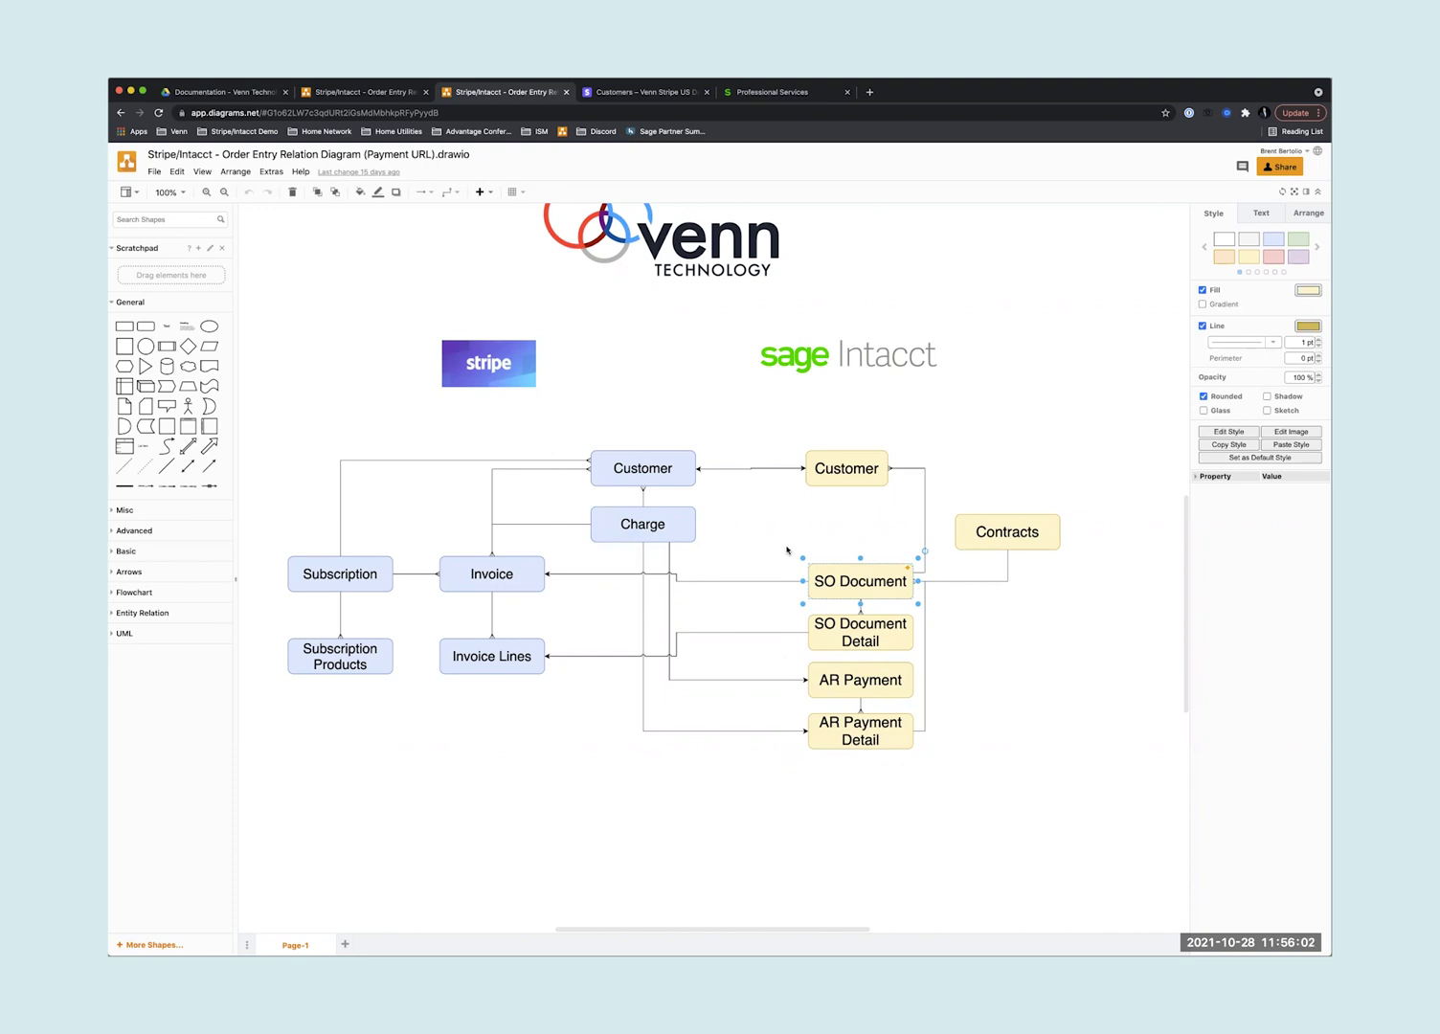
left_click_drag(943, 492, 1070, 593)
left_click_drag(917, 553, 798, 657)
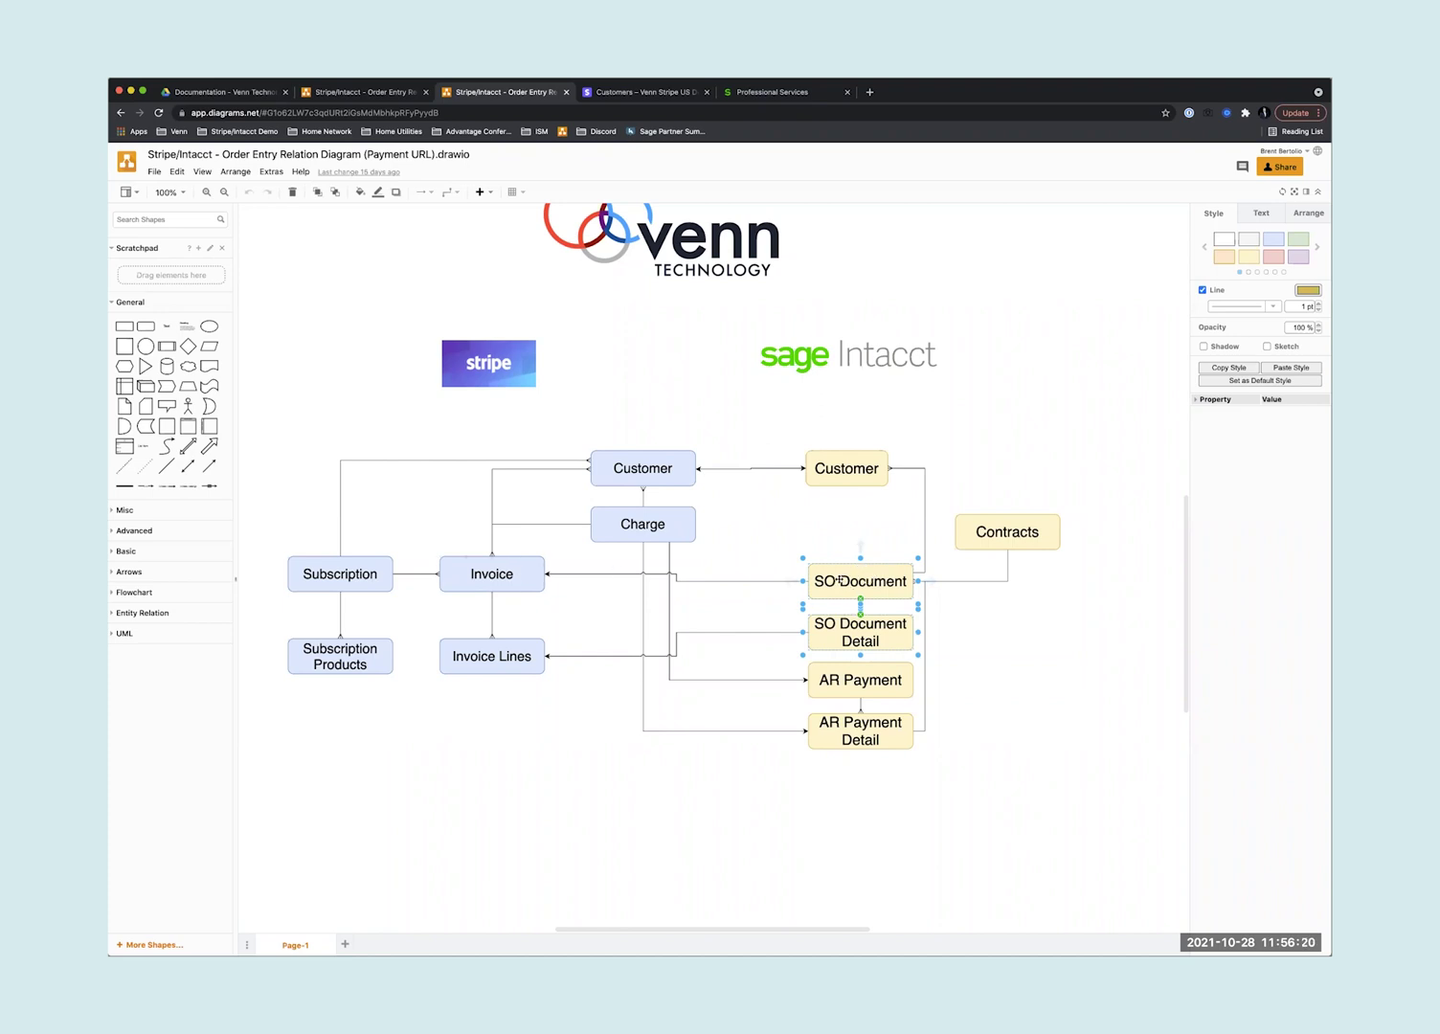
left_click(624, 523)
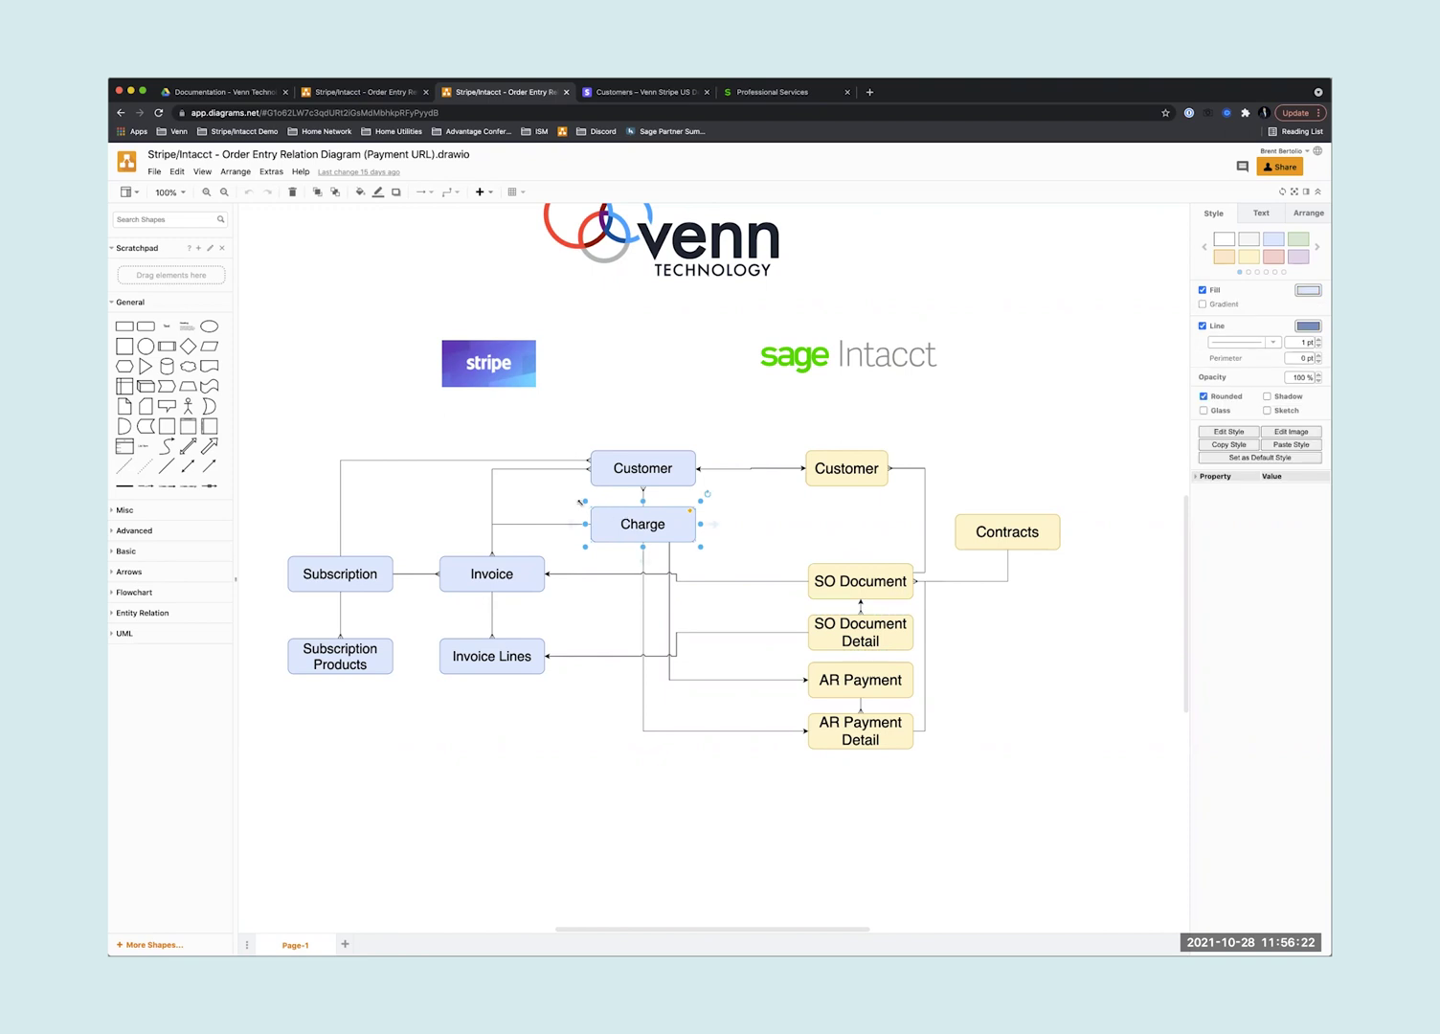
left_click_drag(574, 498, 932, 766)
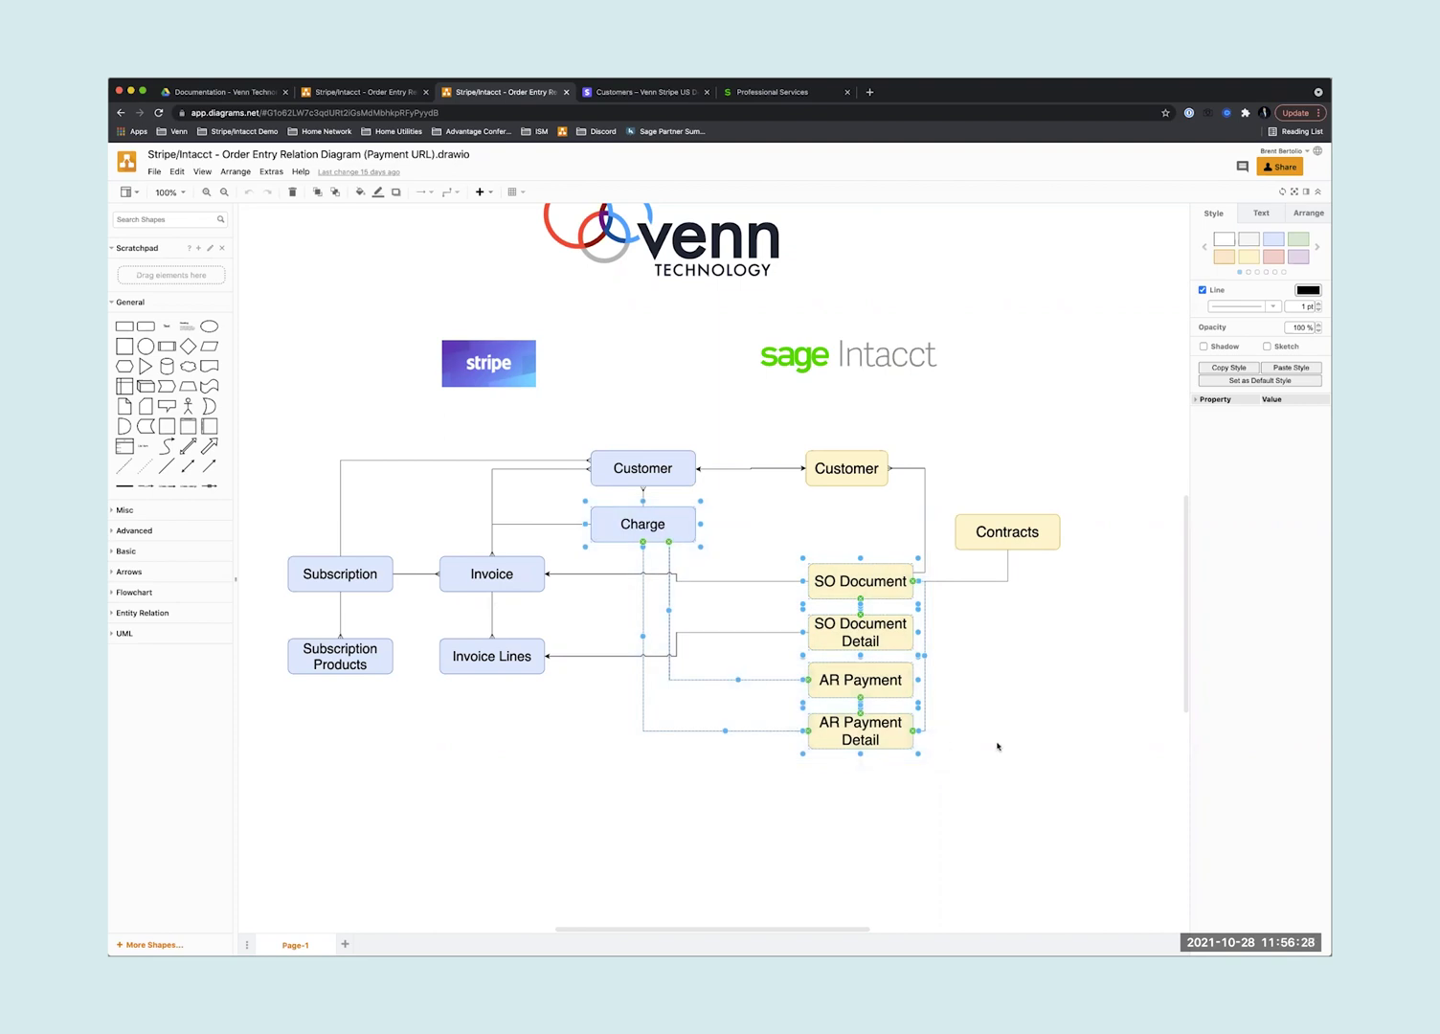
left_click(999, 749)
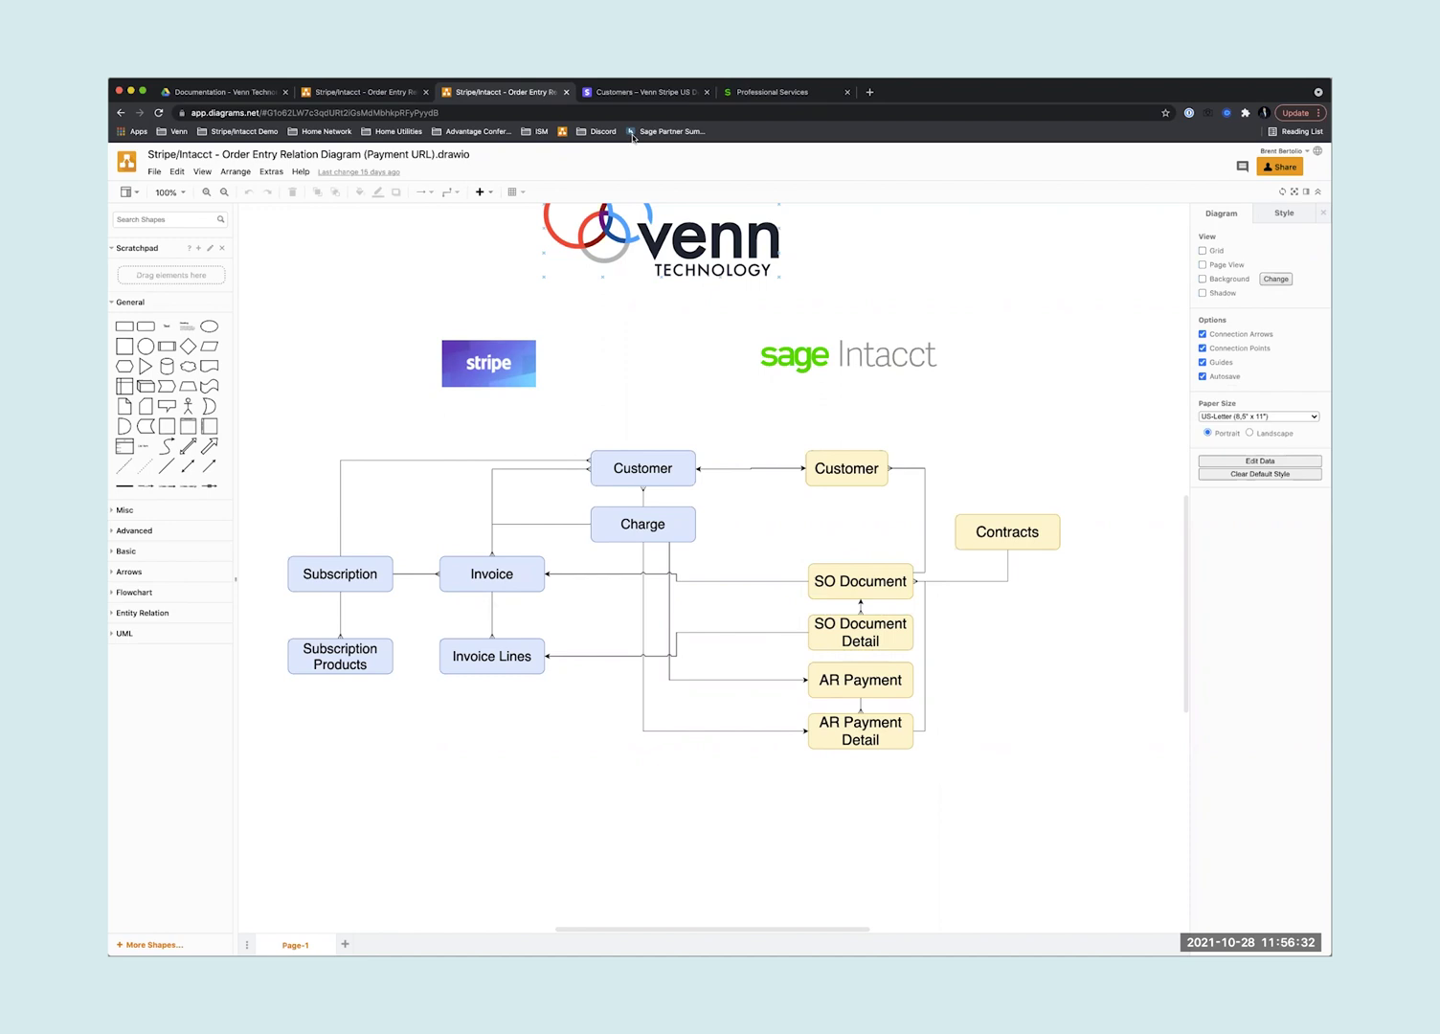
- Add a new Stripe test customer, entering the customer's name and account email
left_click(640, 92)
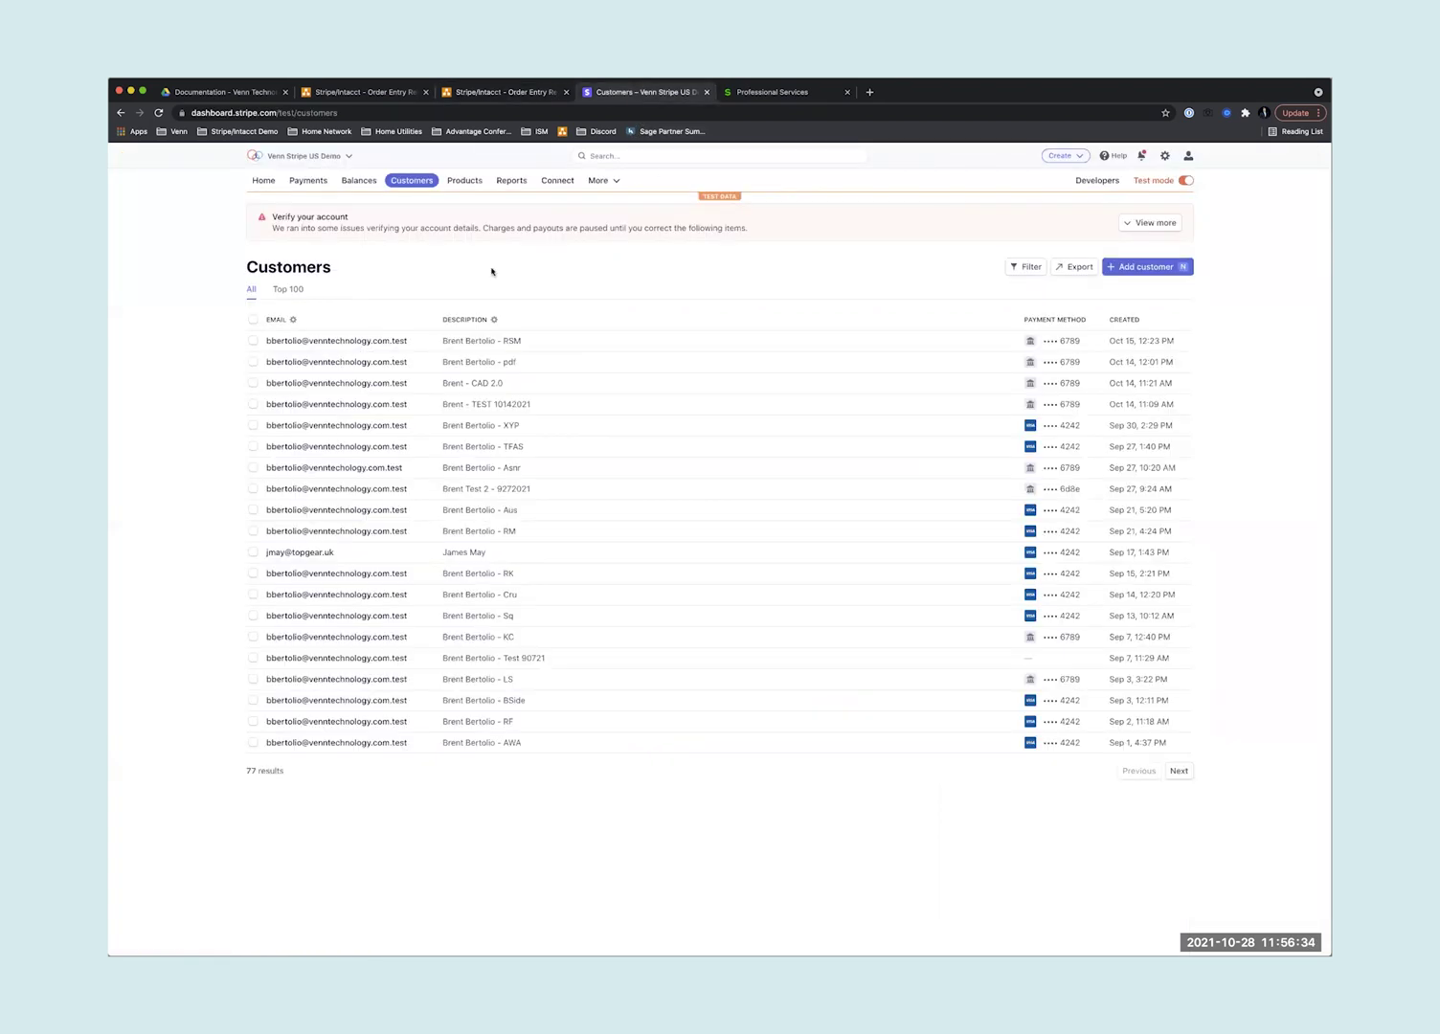
left_click(1129, 271)
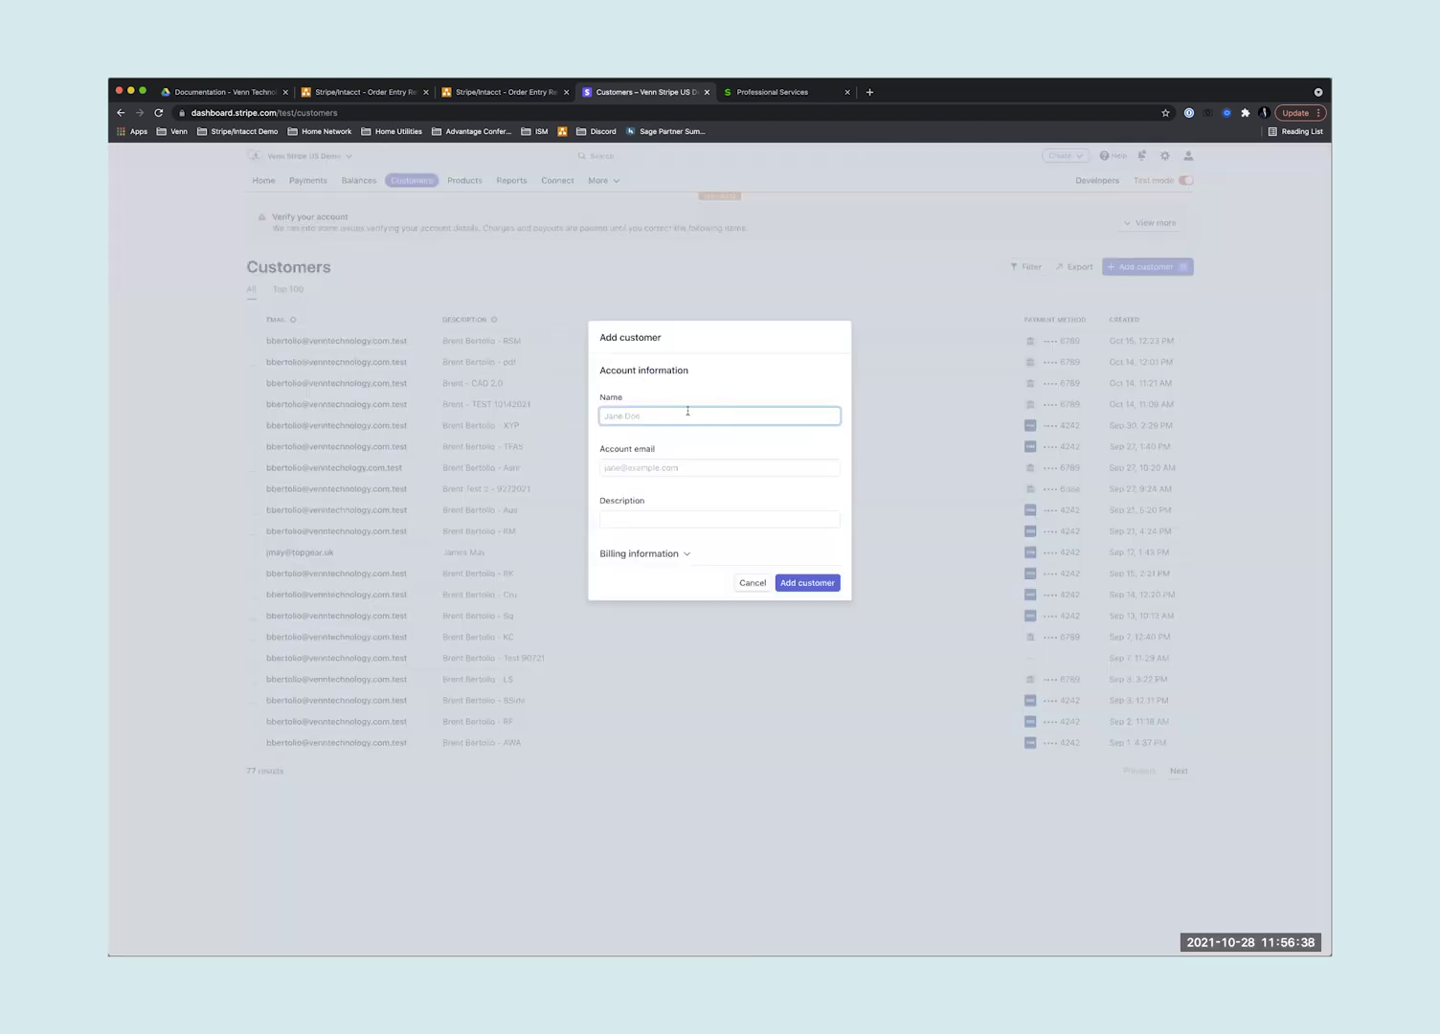
left_click(668, 467)
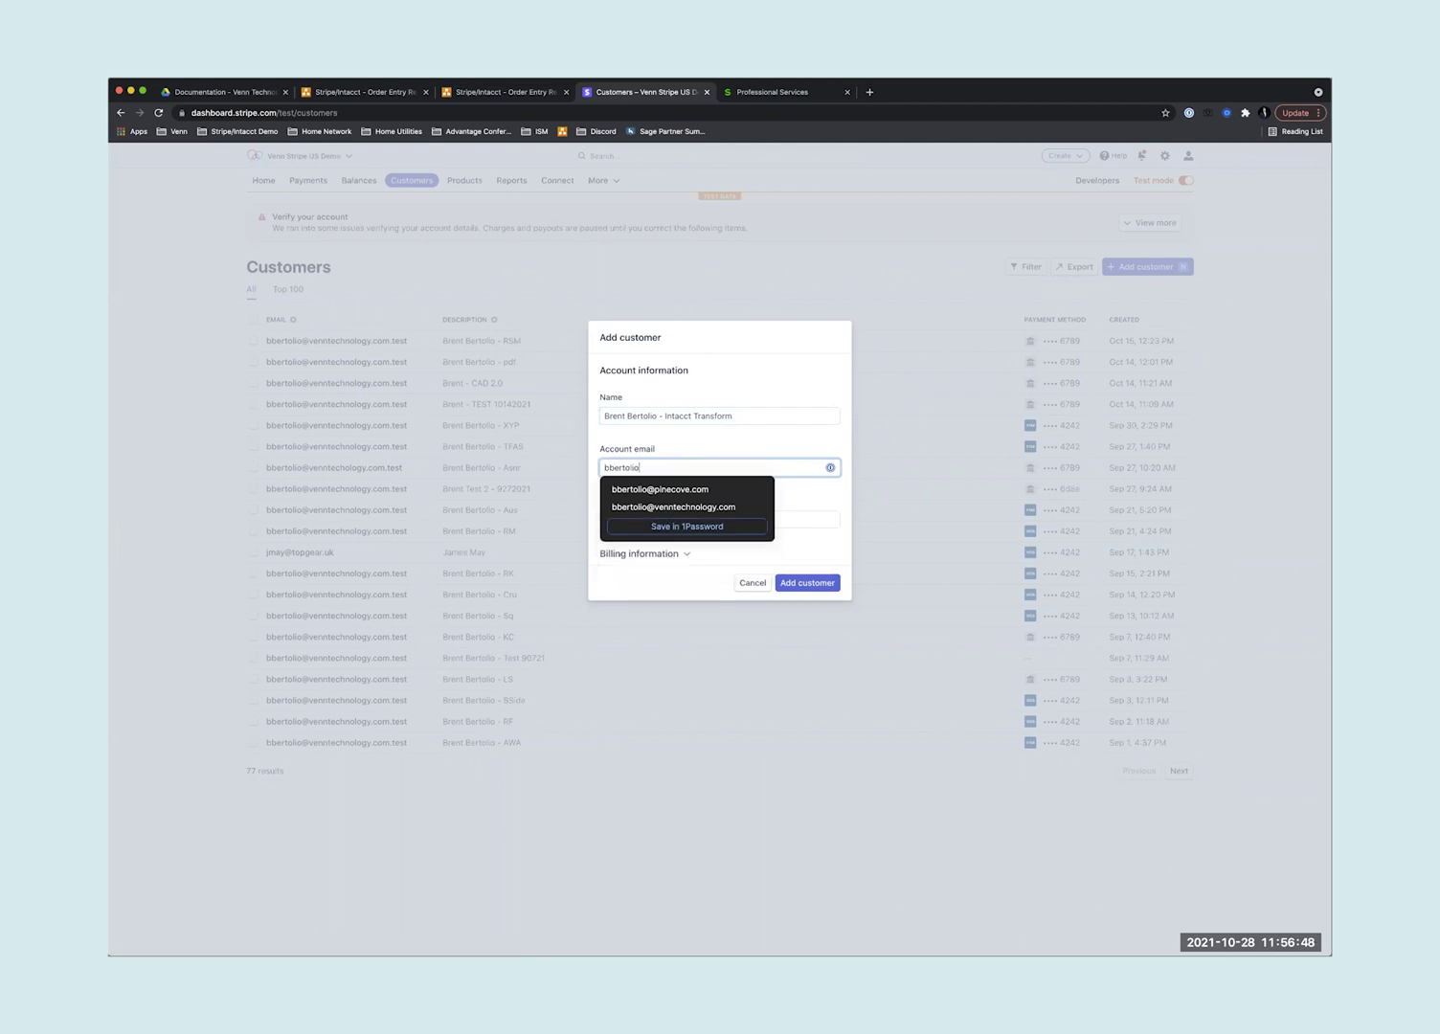
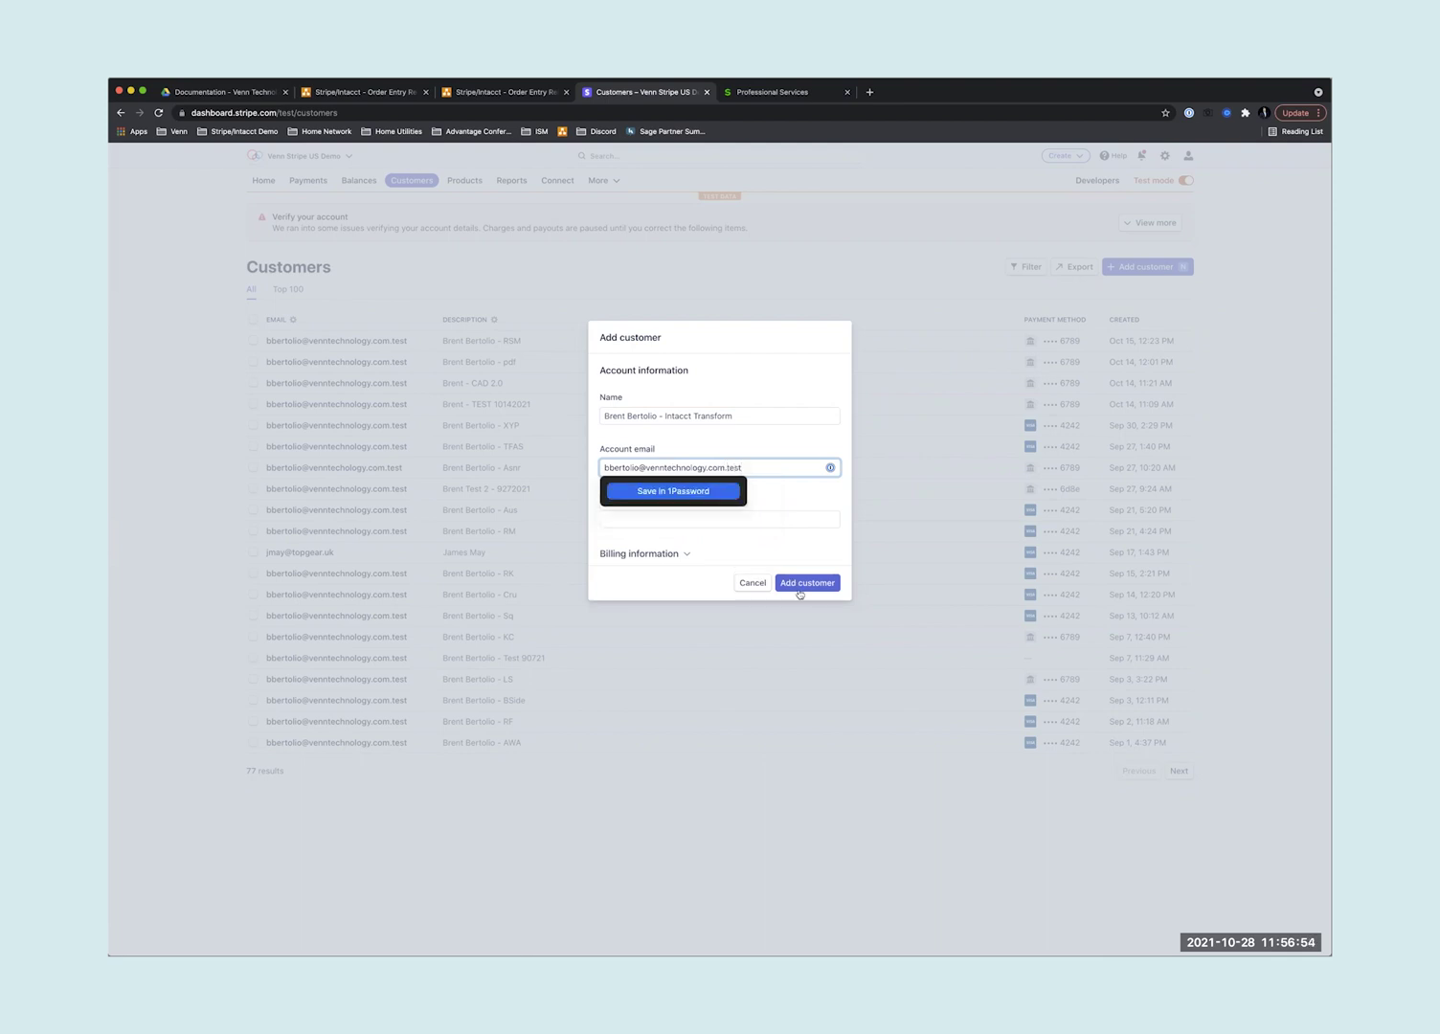
left_click(811, 586)
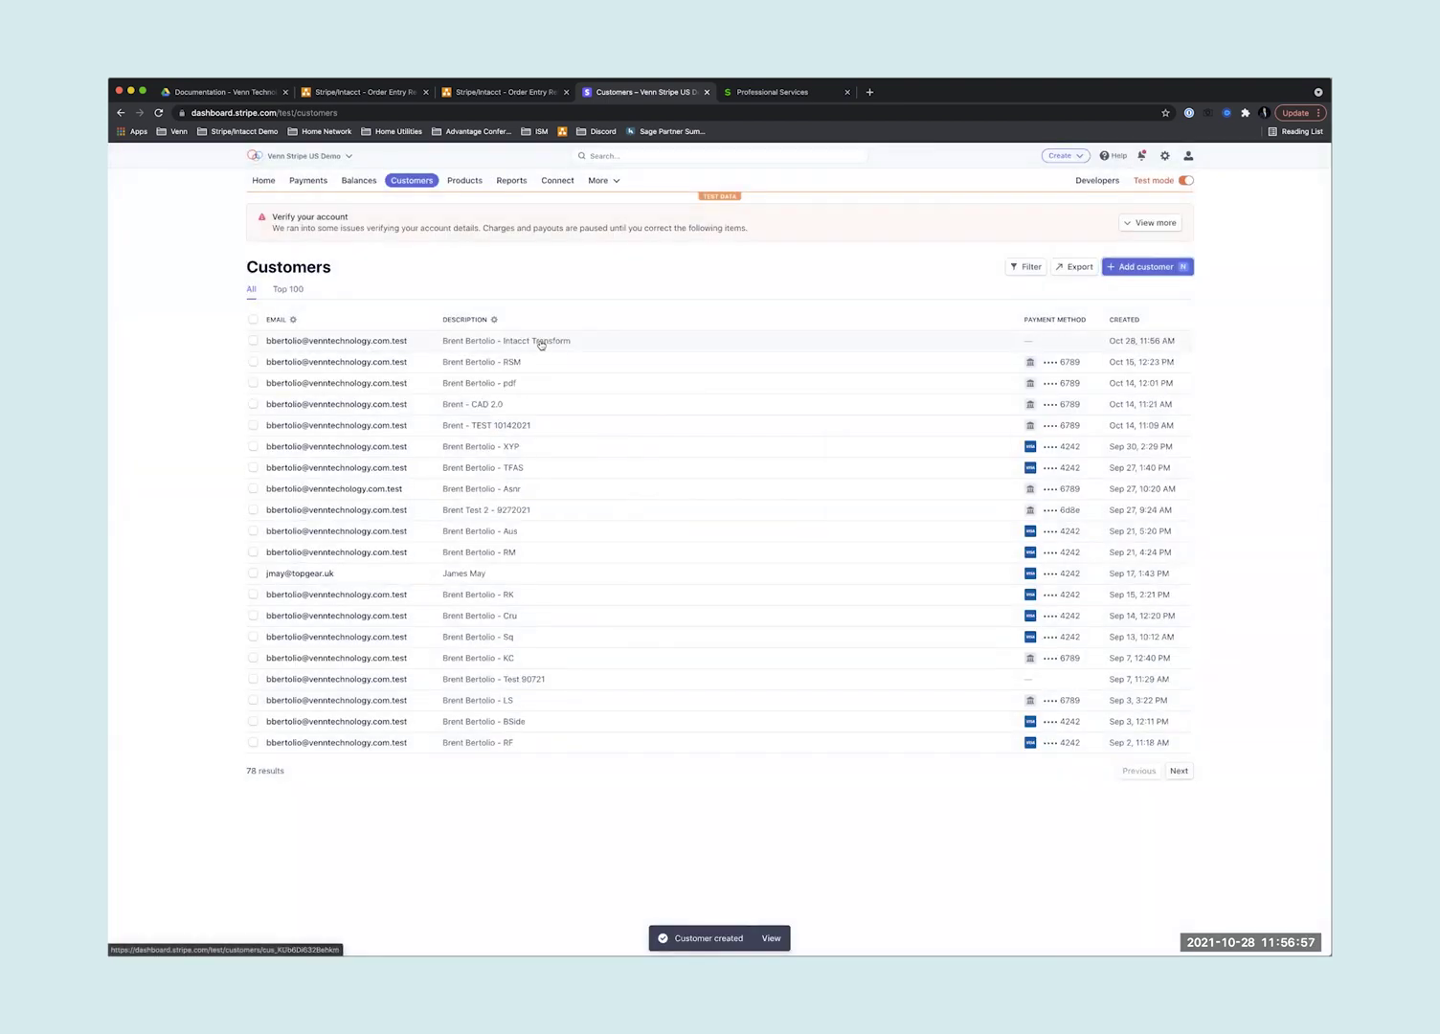
left_click(549, 347)
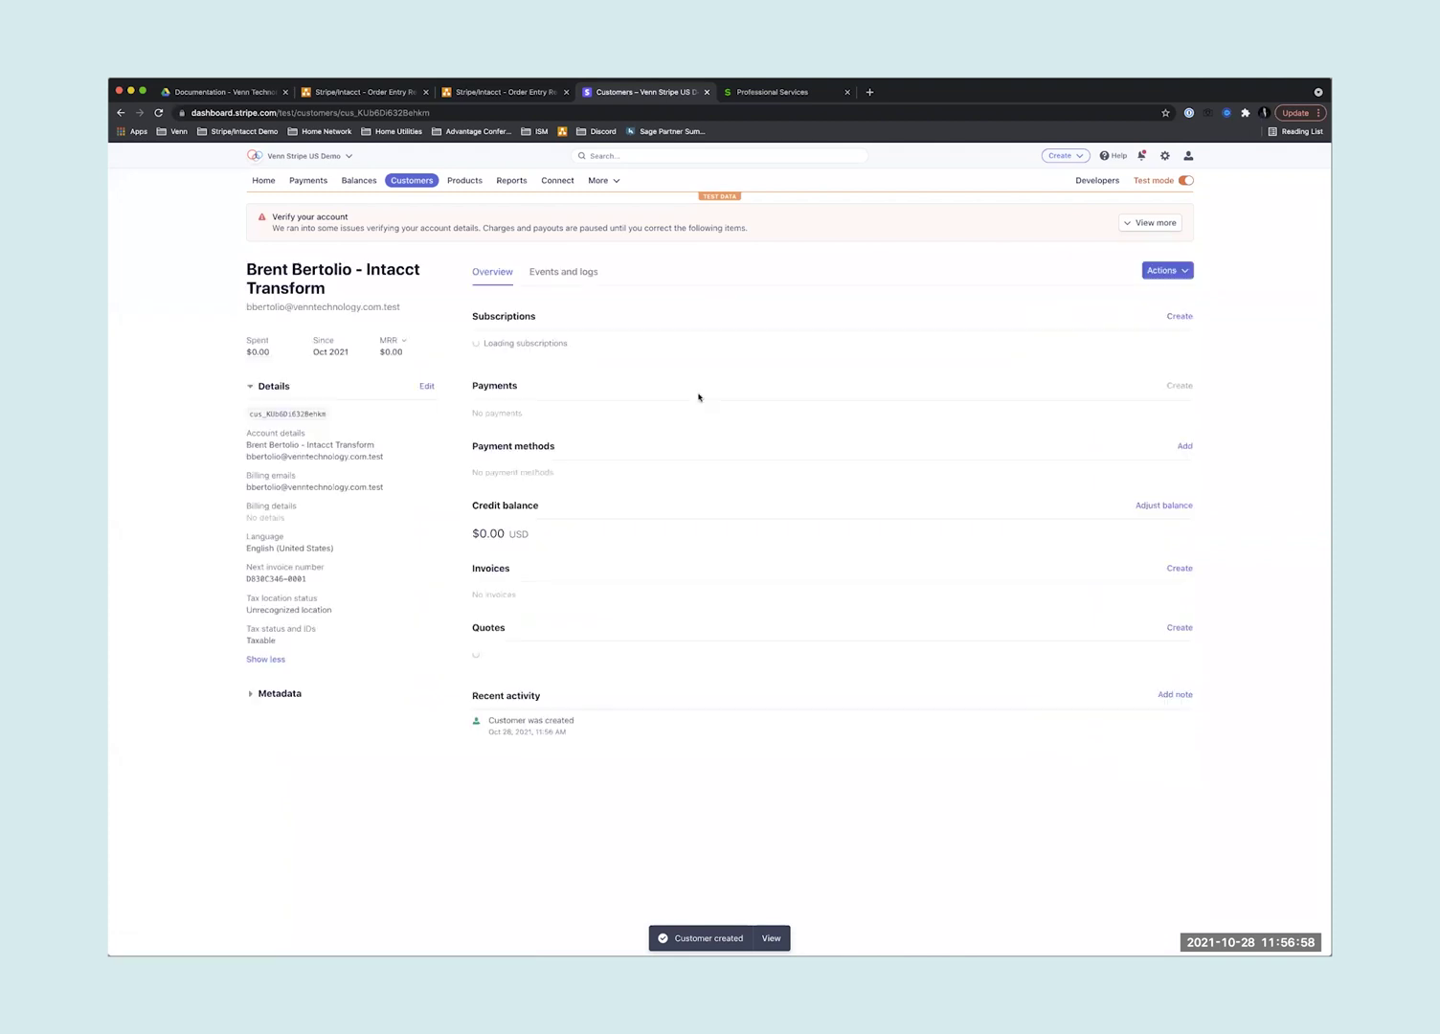
left_click(1184, 437)
left_click(1160, 491)
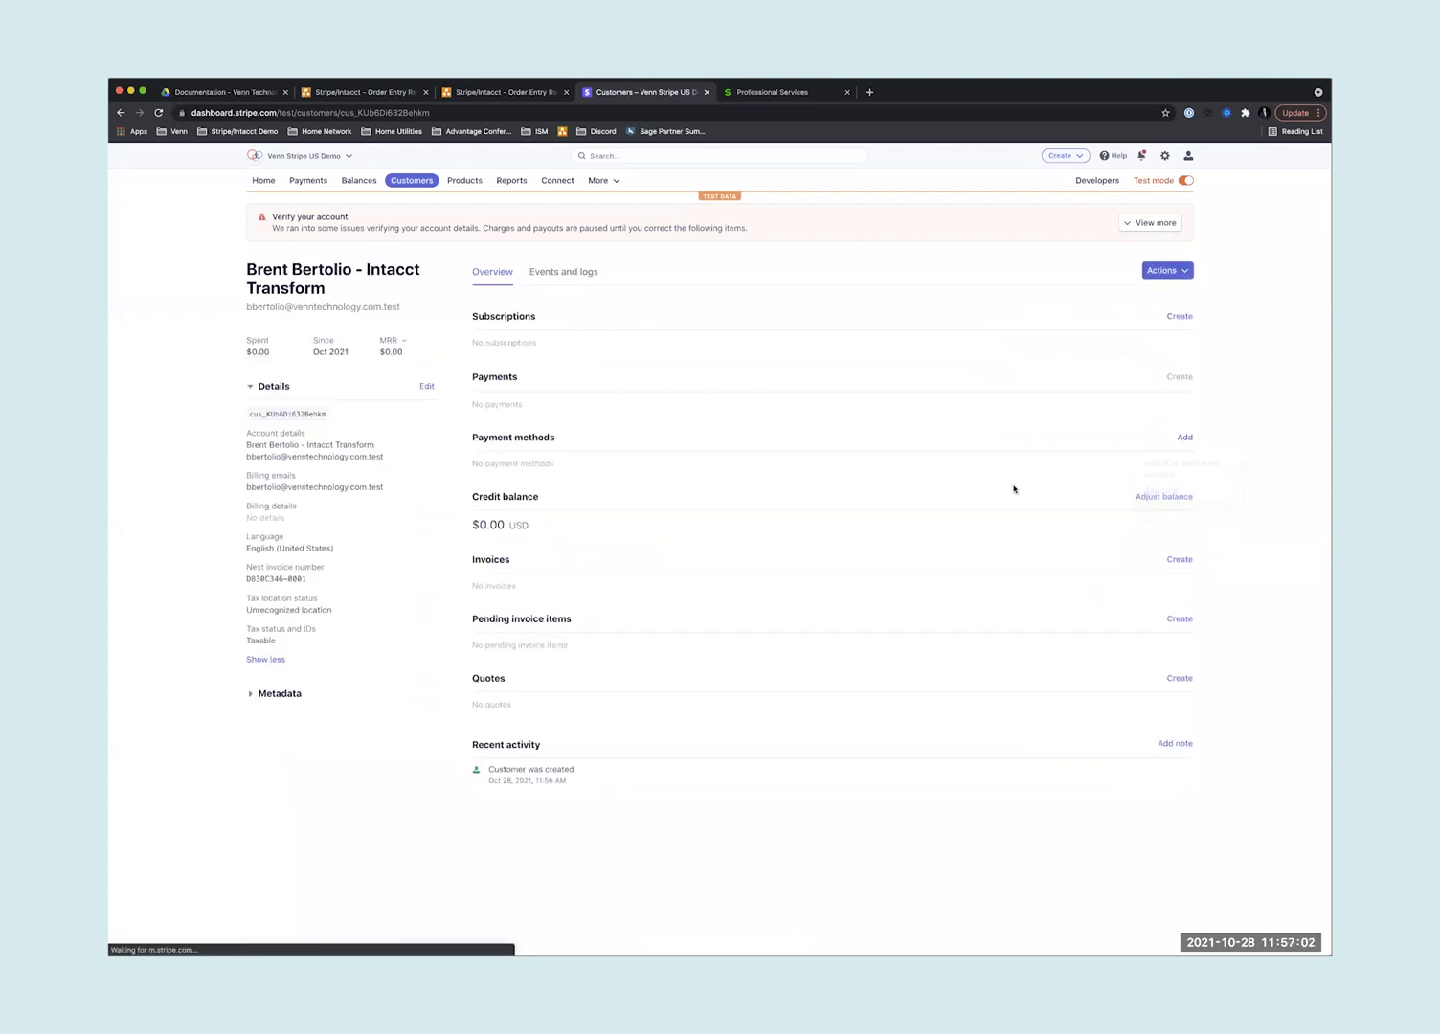
type("4")
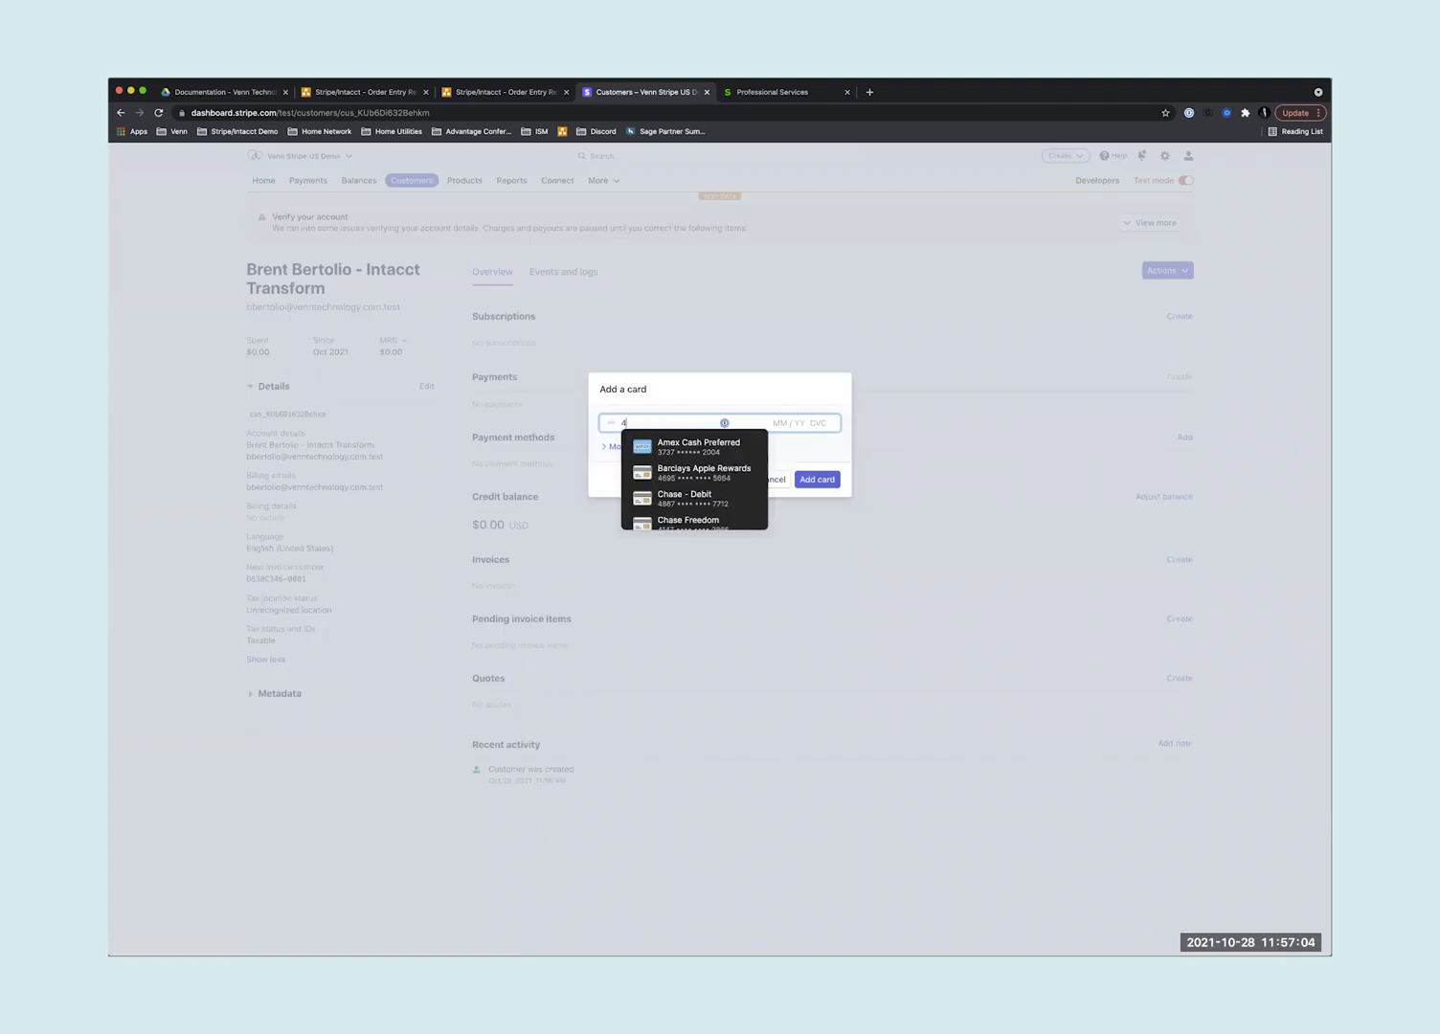
type("242 4242 4242 4242 04 / 24 242")
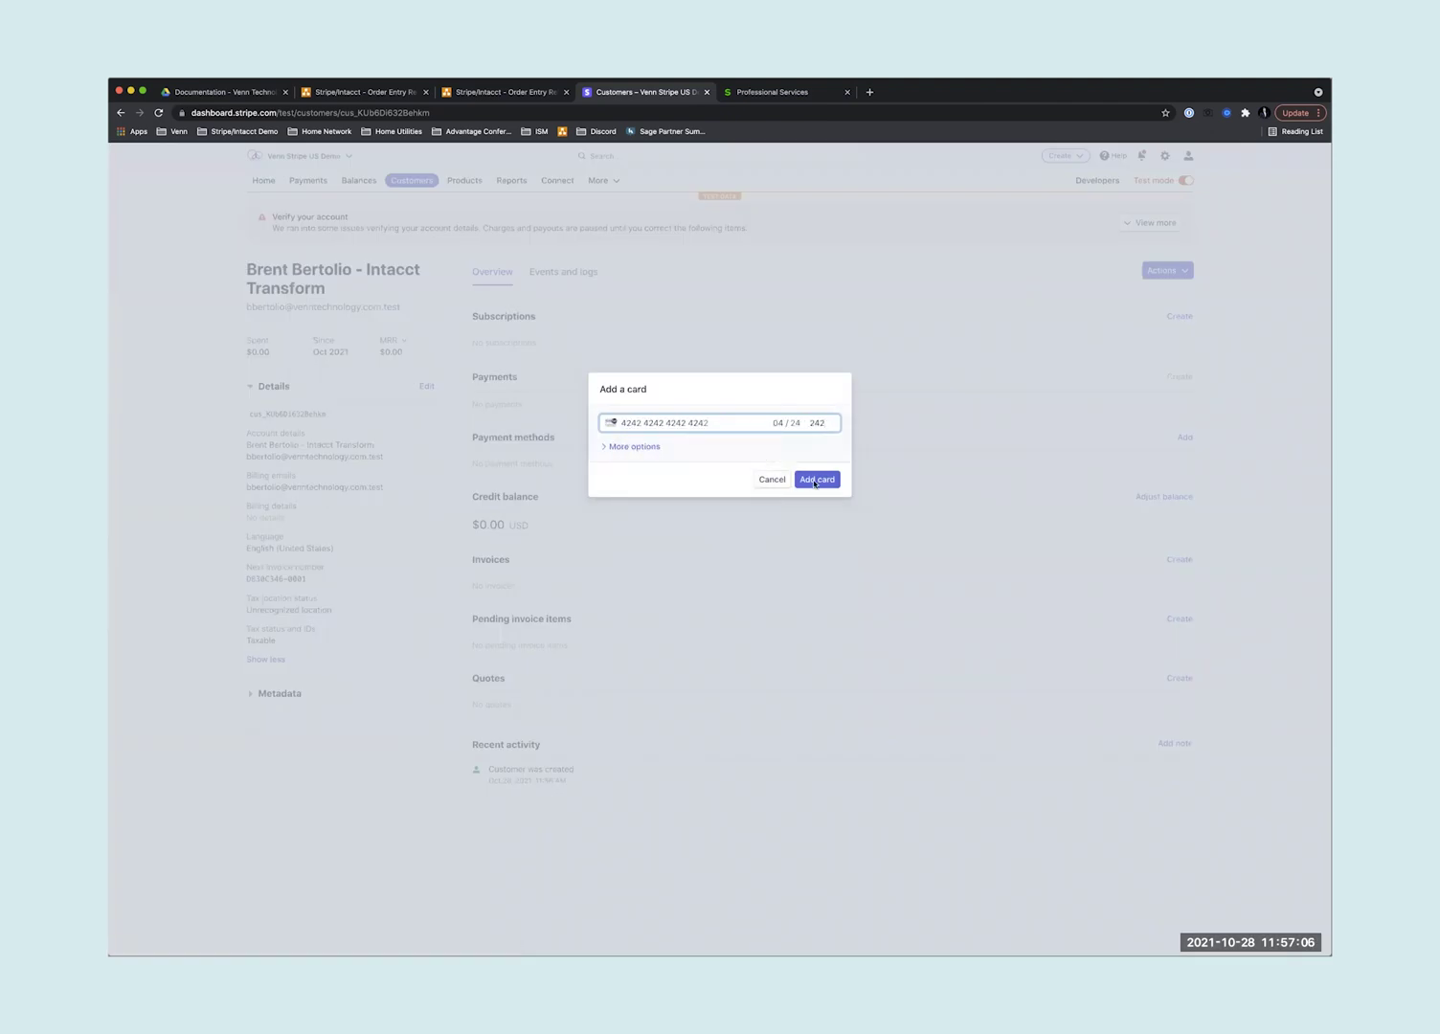
left_click(830, 488)
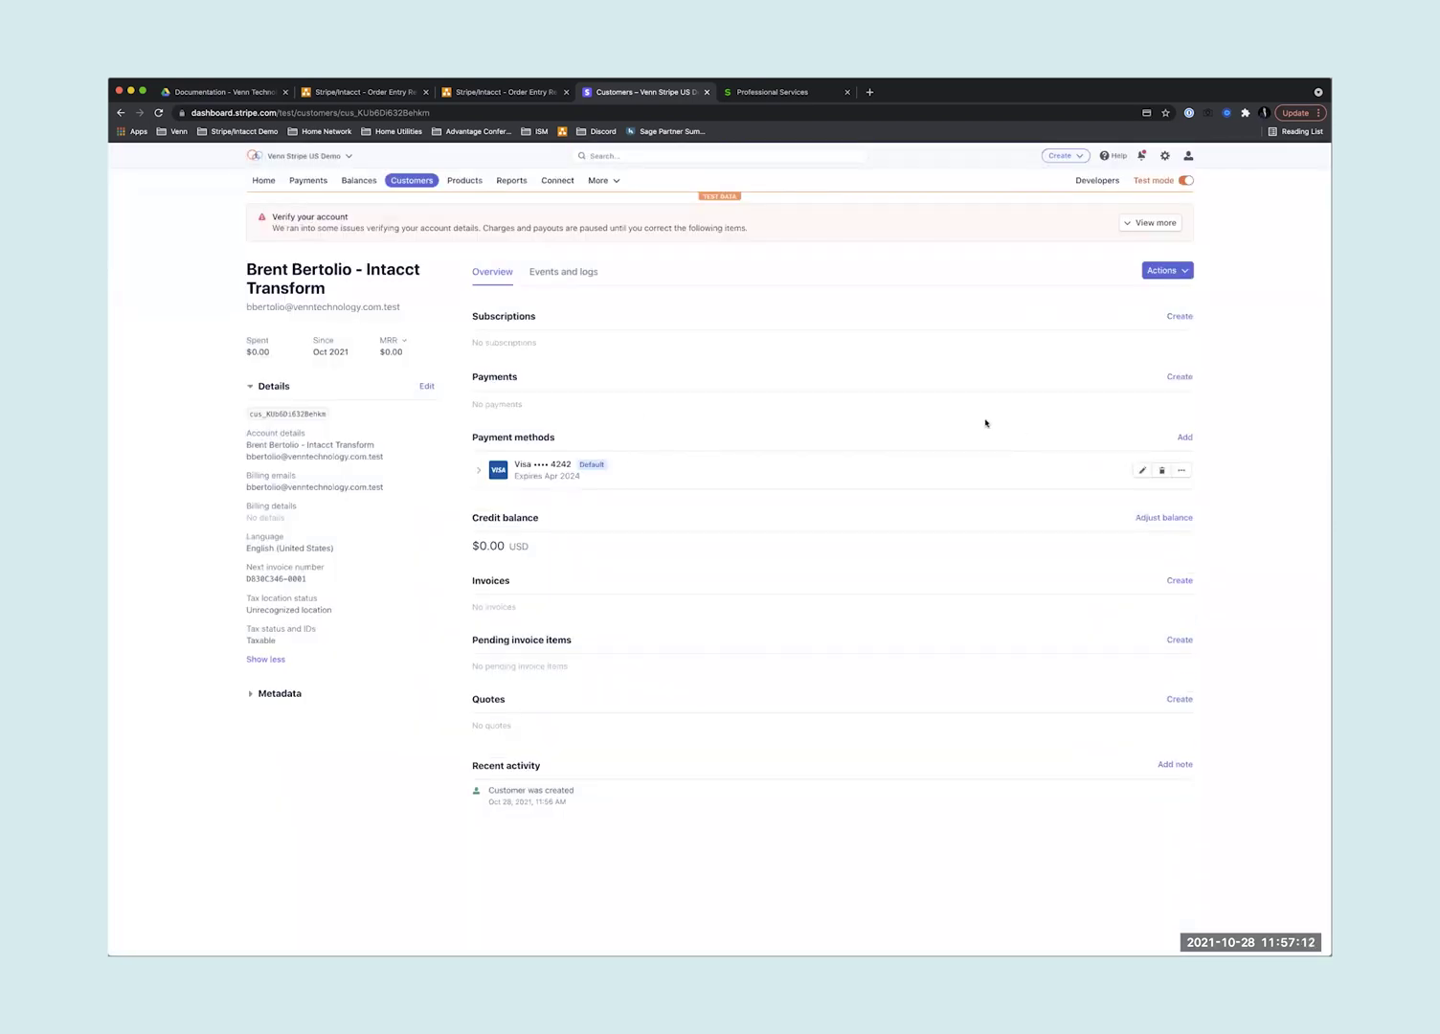
- Create a 99.99 USD payment for the customer
left_click(1179, 376)
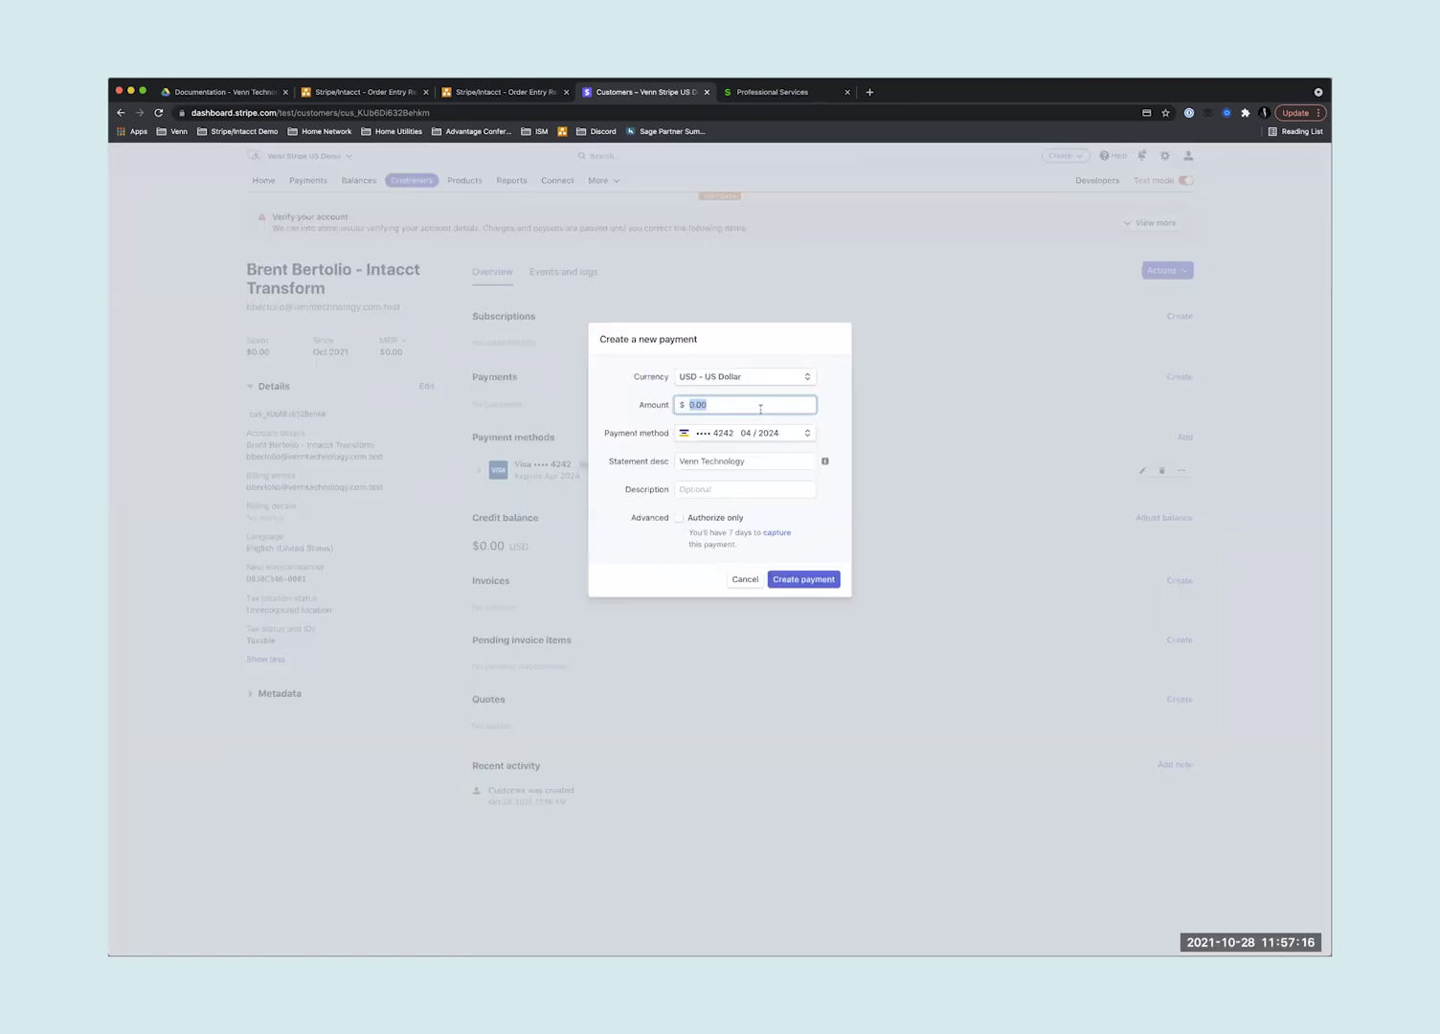
type("99.99")
left_click(799, 582)
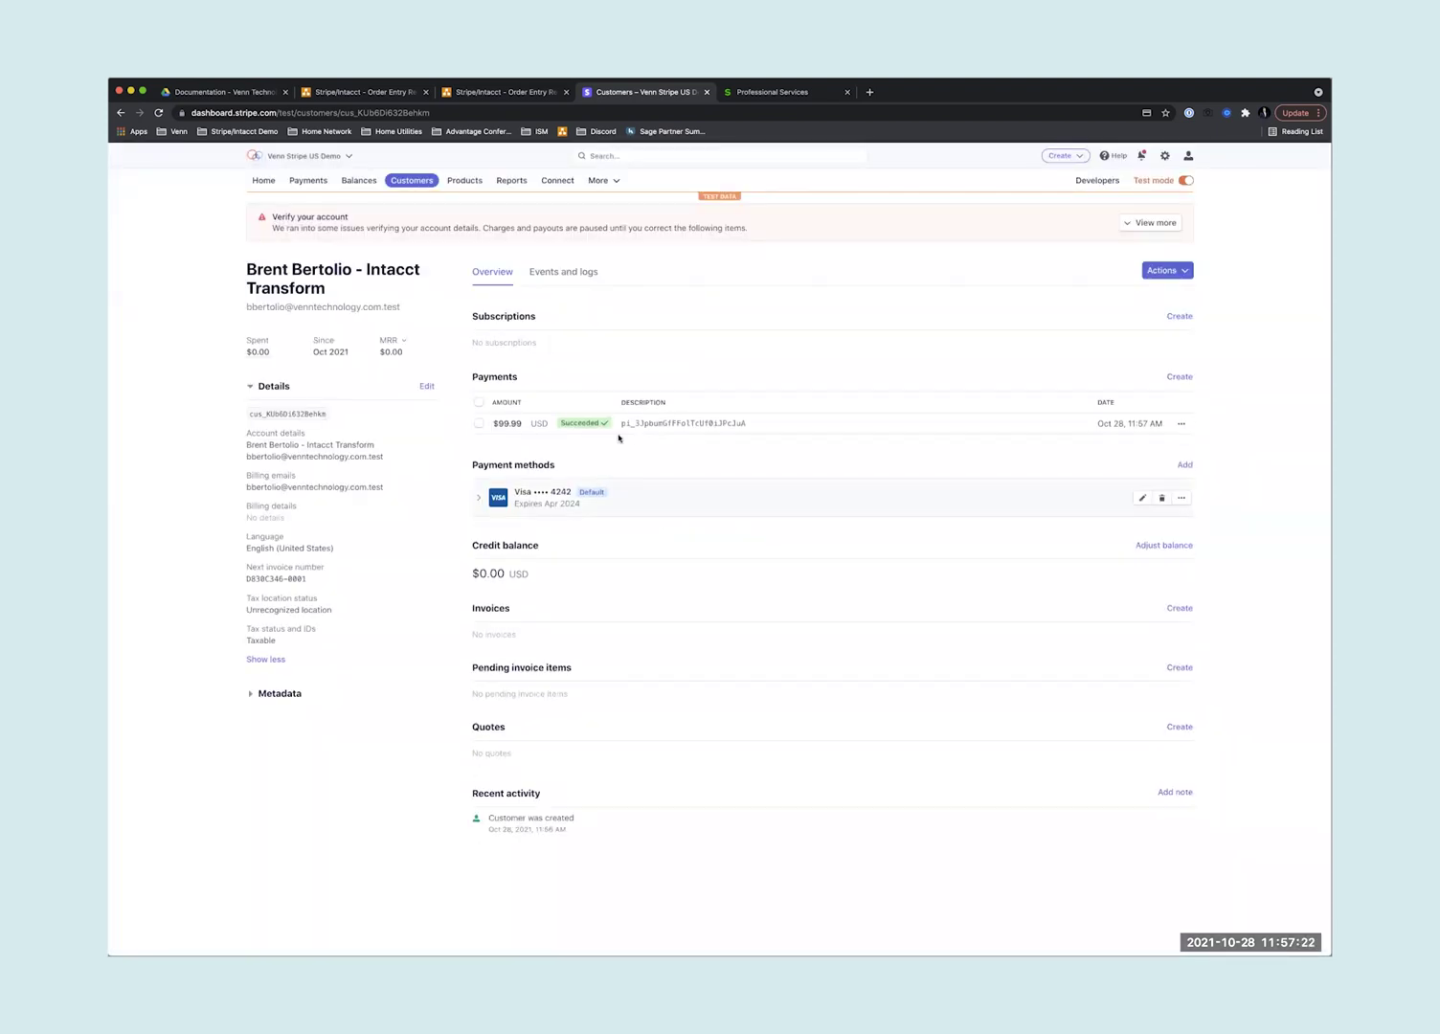
- Open sales invoice SI0282 from the Intacct list and show its Stripe tab
left_click(751, 95)
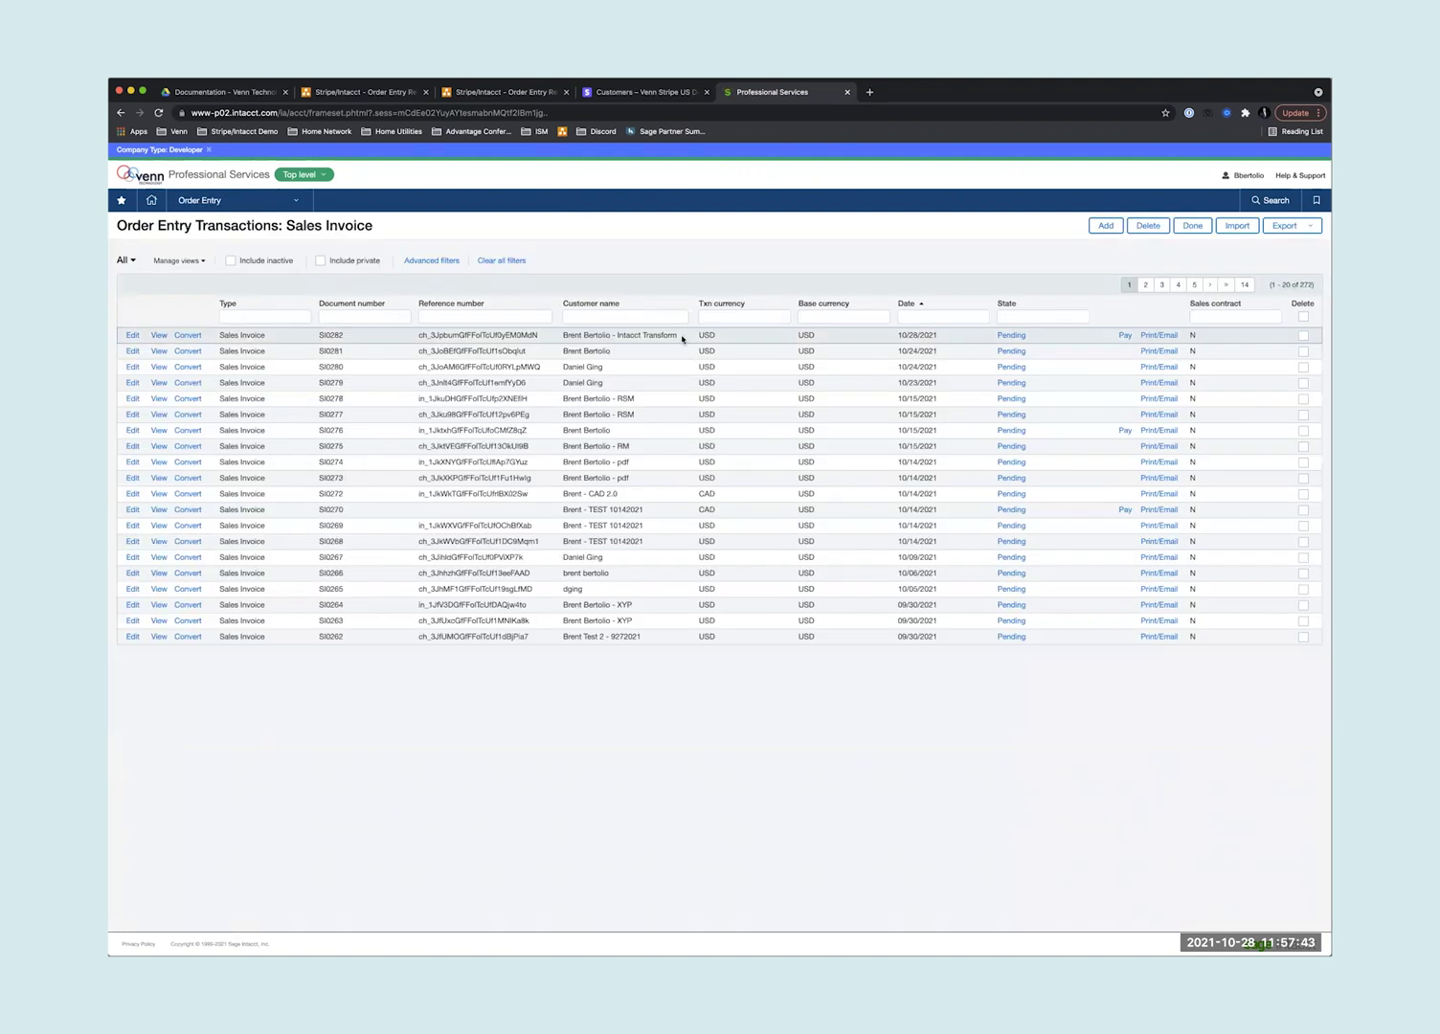
left_click_drag(682, 338, 547, 340)
left_click(536, 337)
left_click(155, 336)
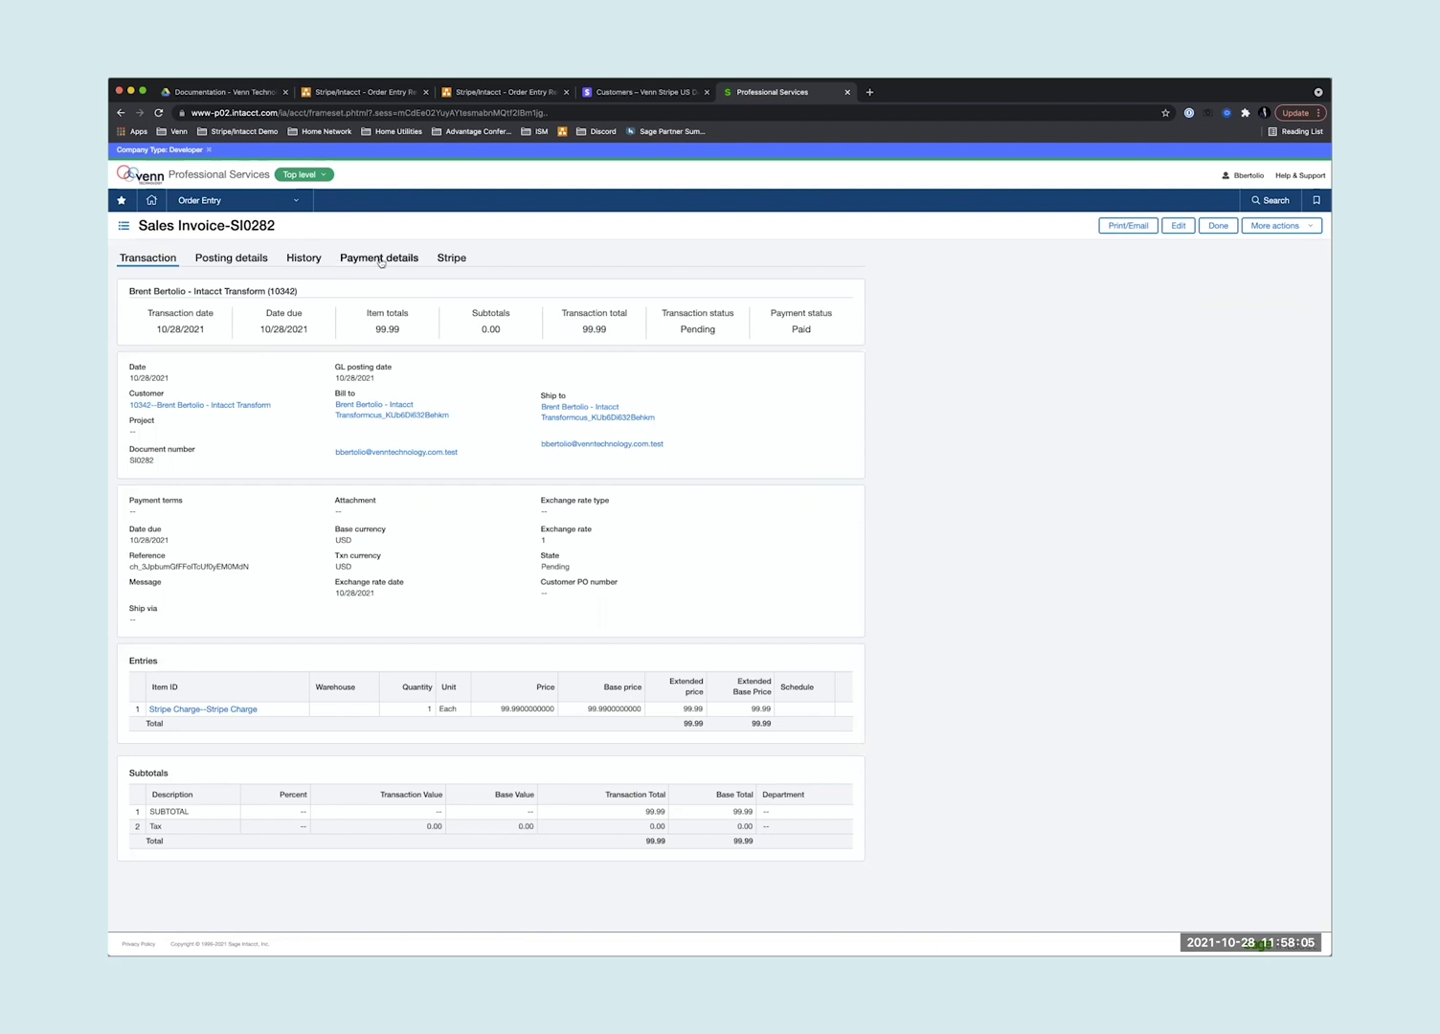
left_click(451, 258)
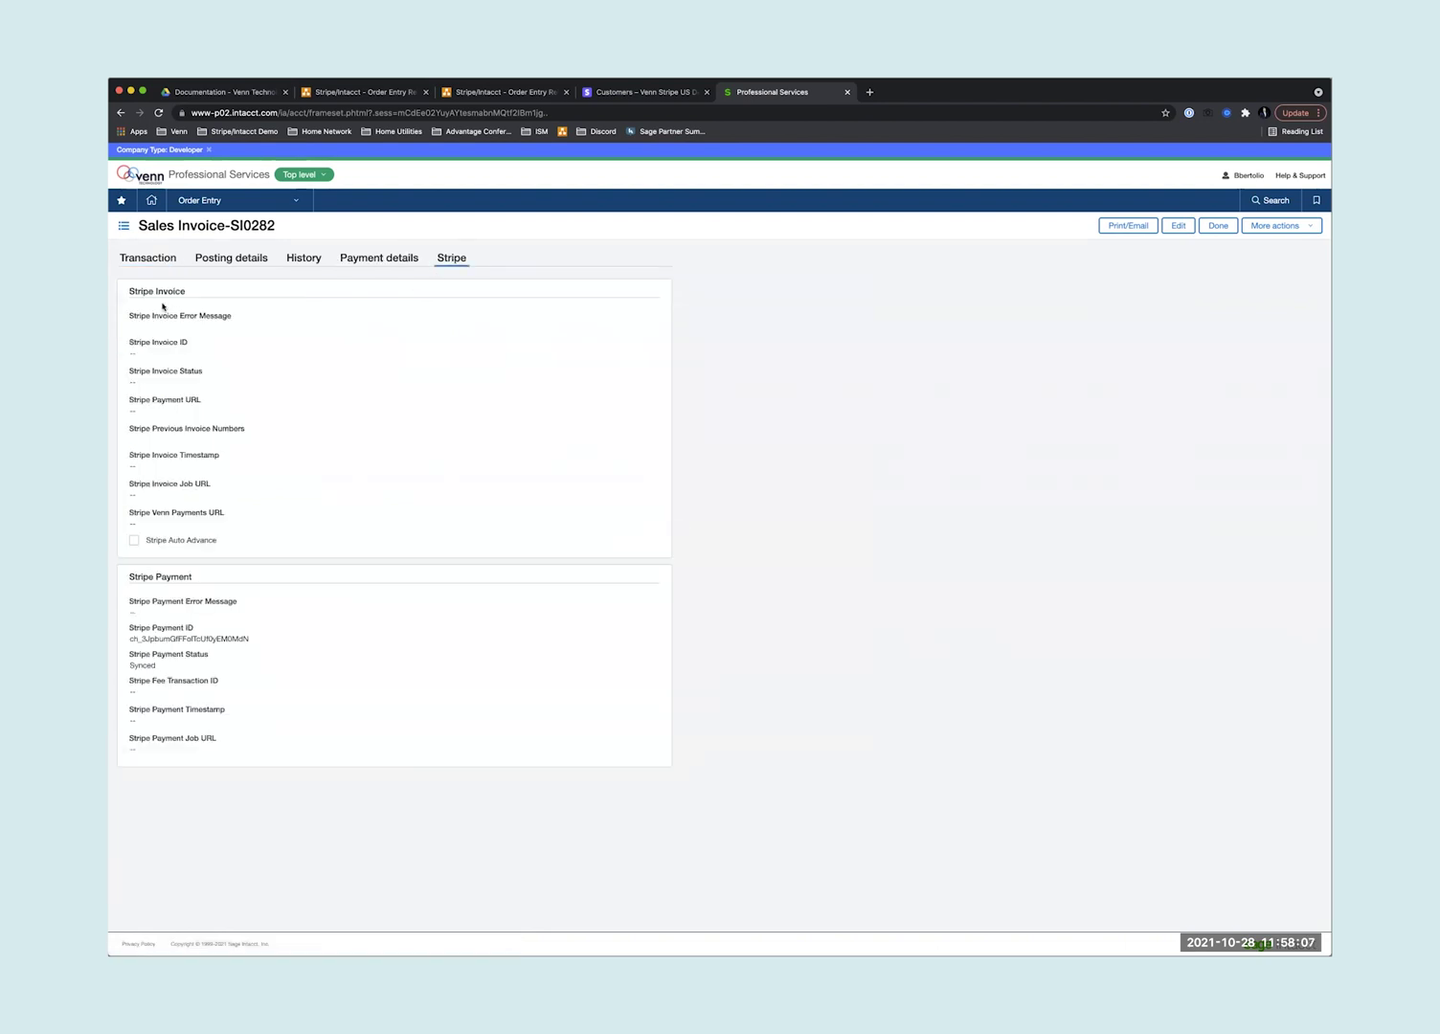
- Highlight the Stripe Invoice and Stripe Payment fields, ending on the Stripe Payment ID
left_click_drag(127, 293, 227, 517)
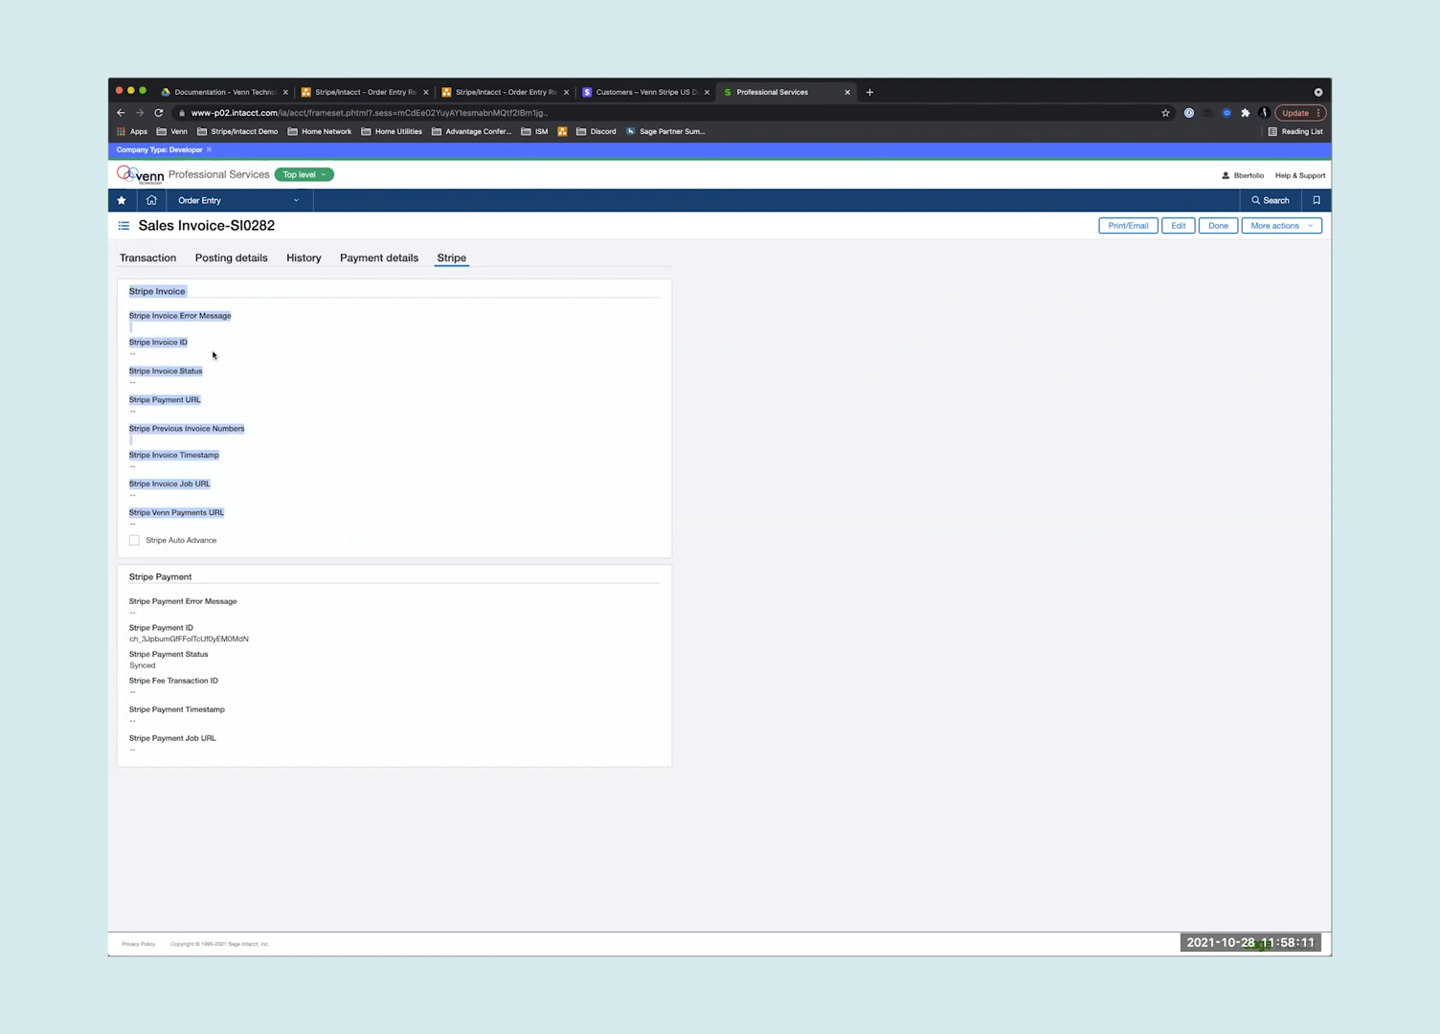
left_click(285, 434)
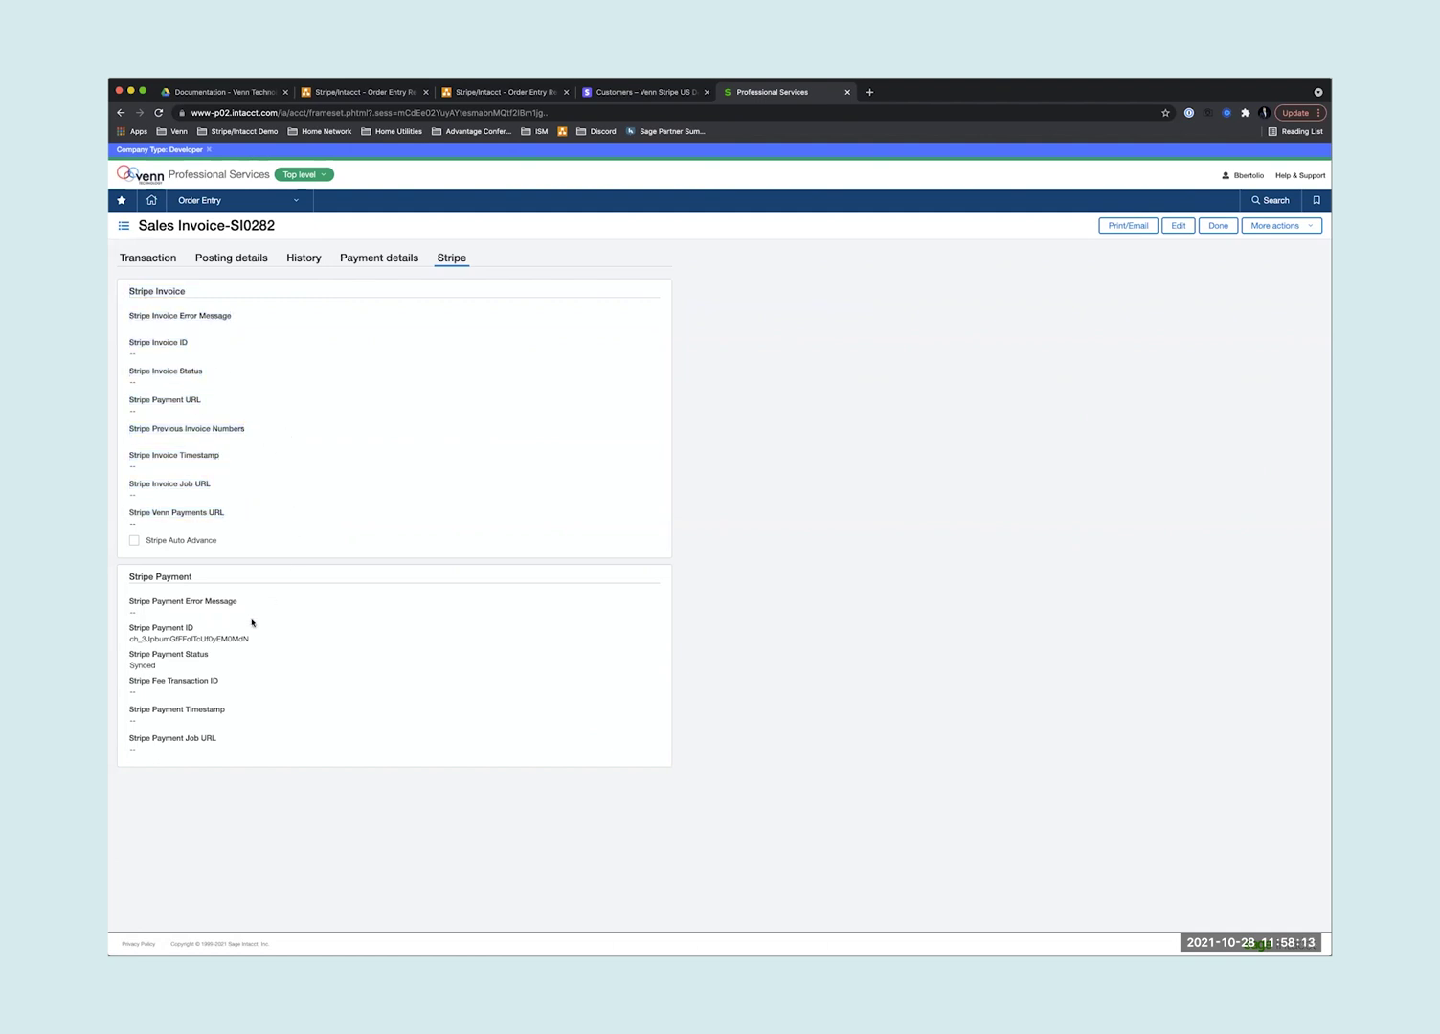
left_click_drag(127, 578, 231, 729)
left_click(245, 638)
left_click_drag(247, 639, 136, 637)
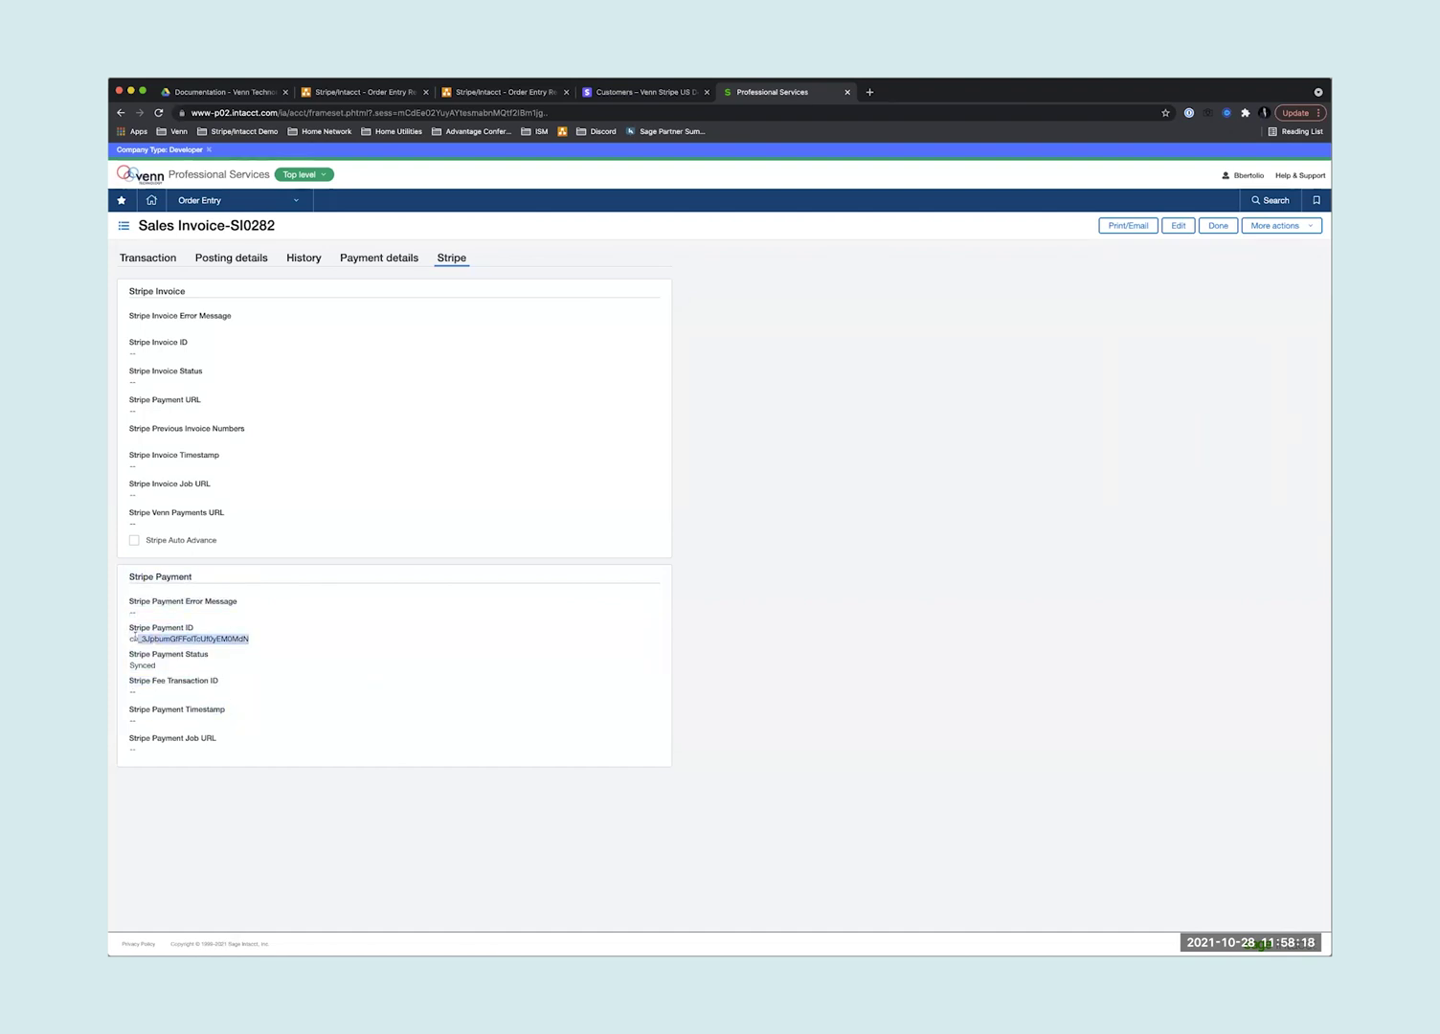
left_click(277, 629)
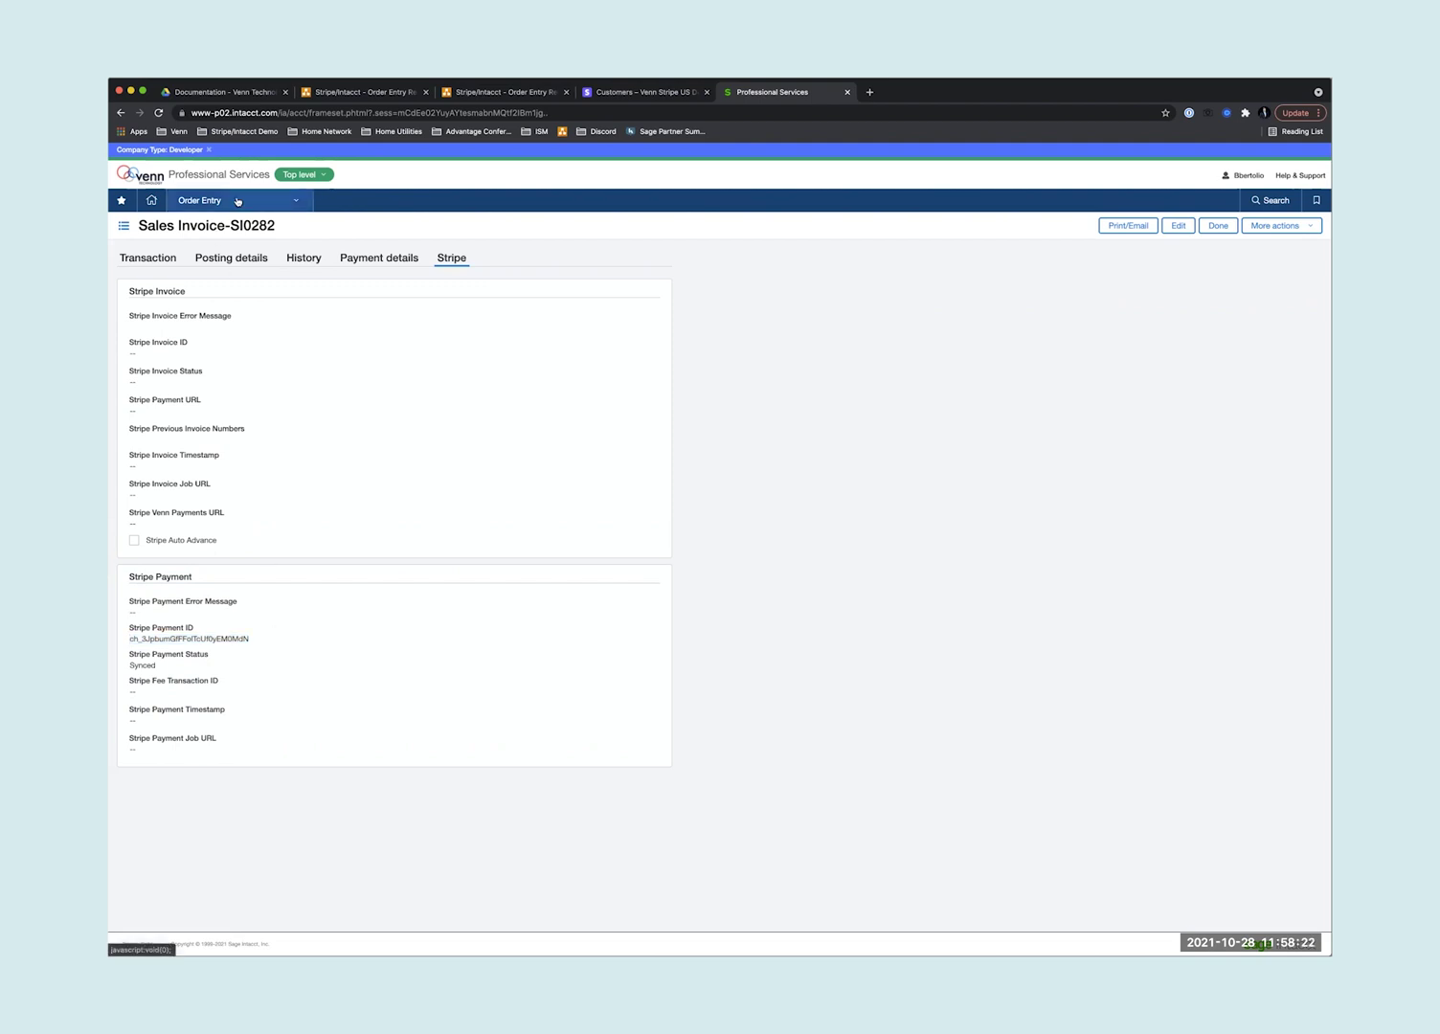
- Start a new sales invoice and pick the Intacct Transform test customer
left_click(238, 201)
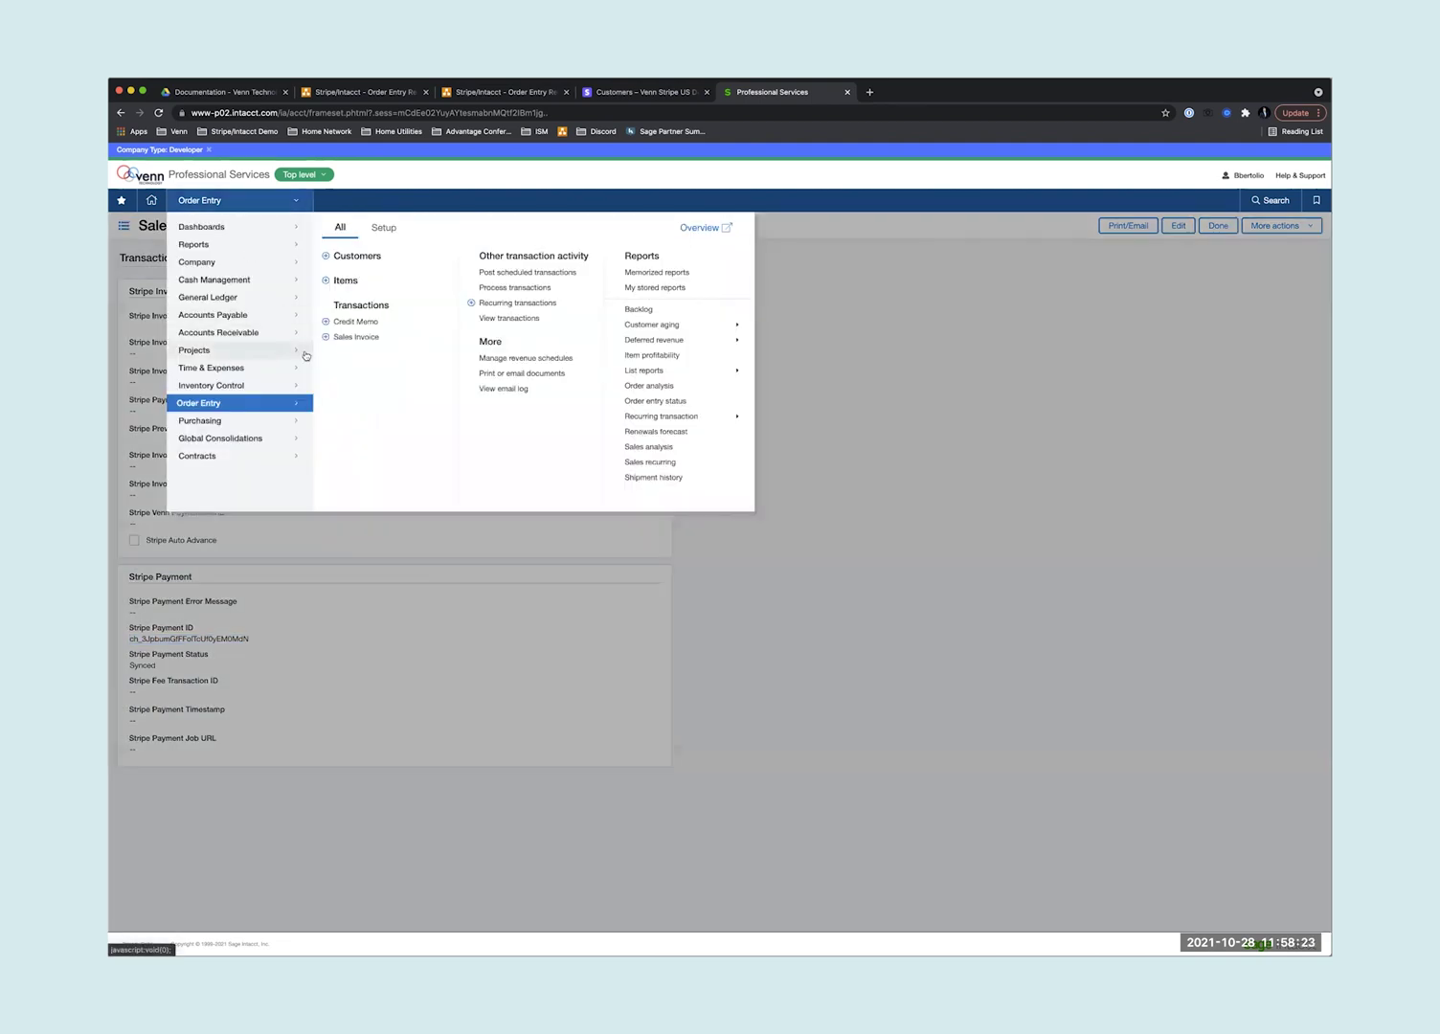
left_click(356, 337)
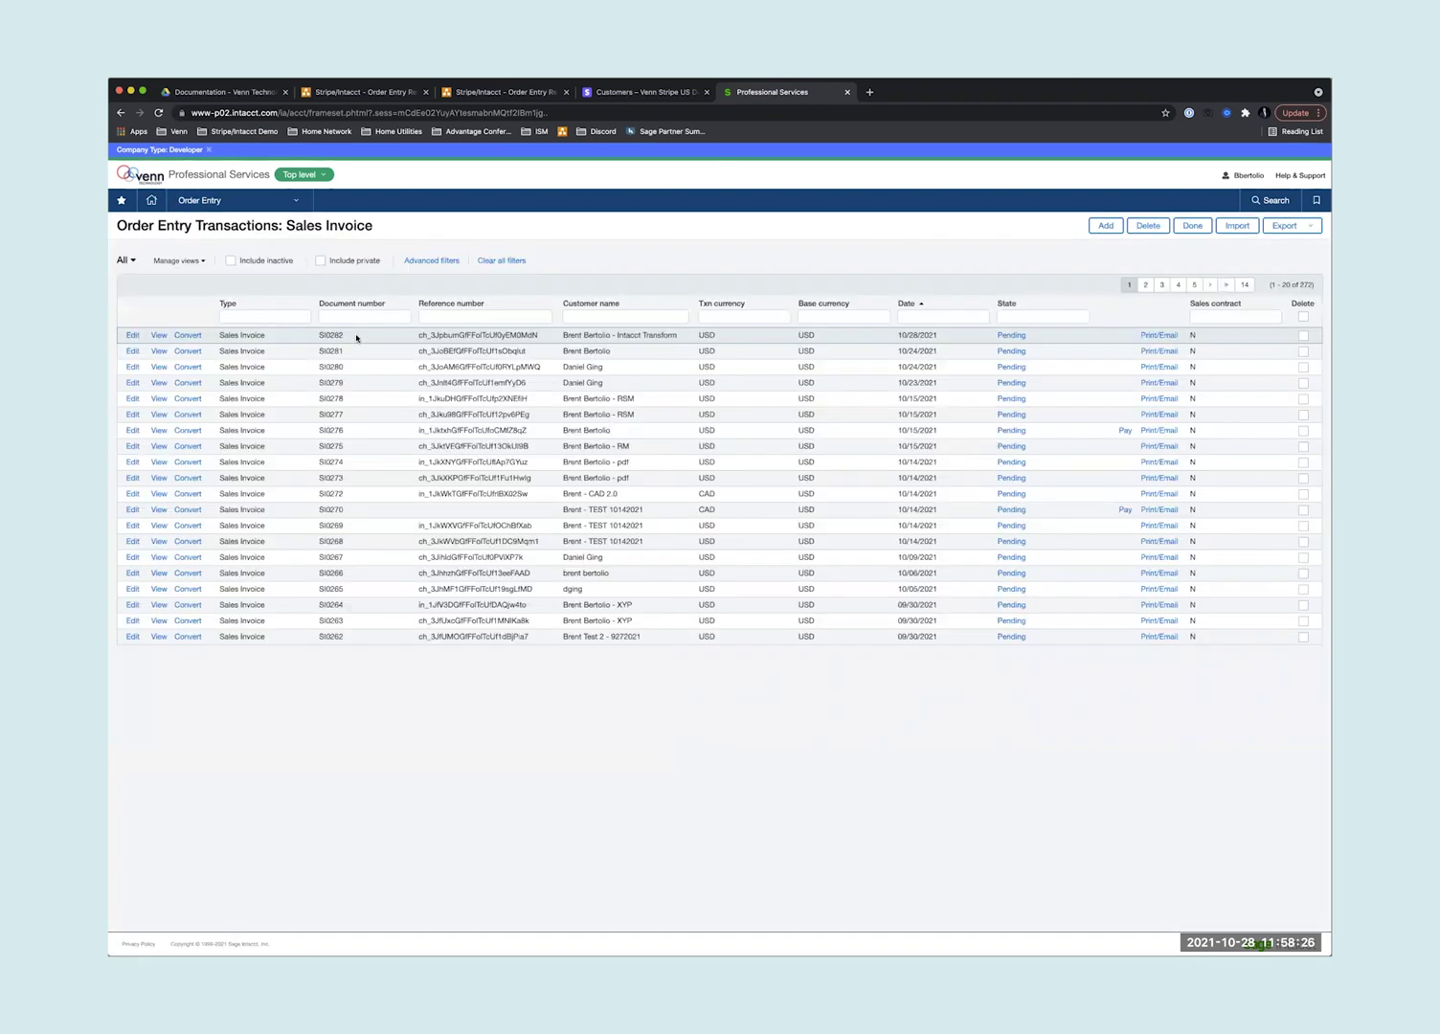
left_click(1109, 226)
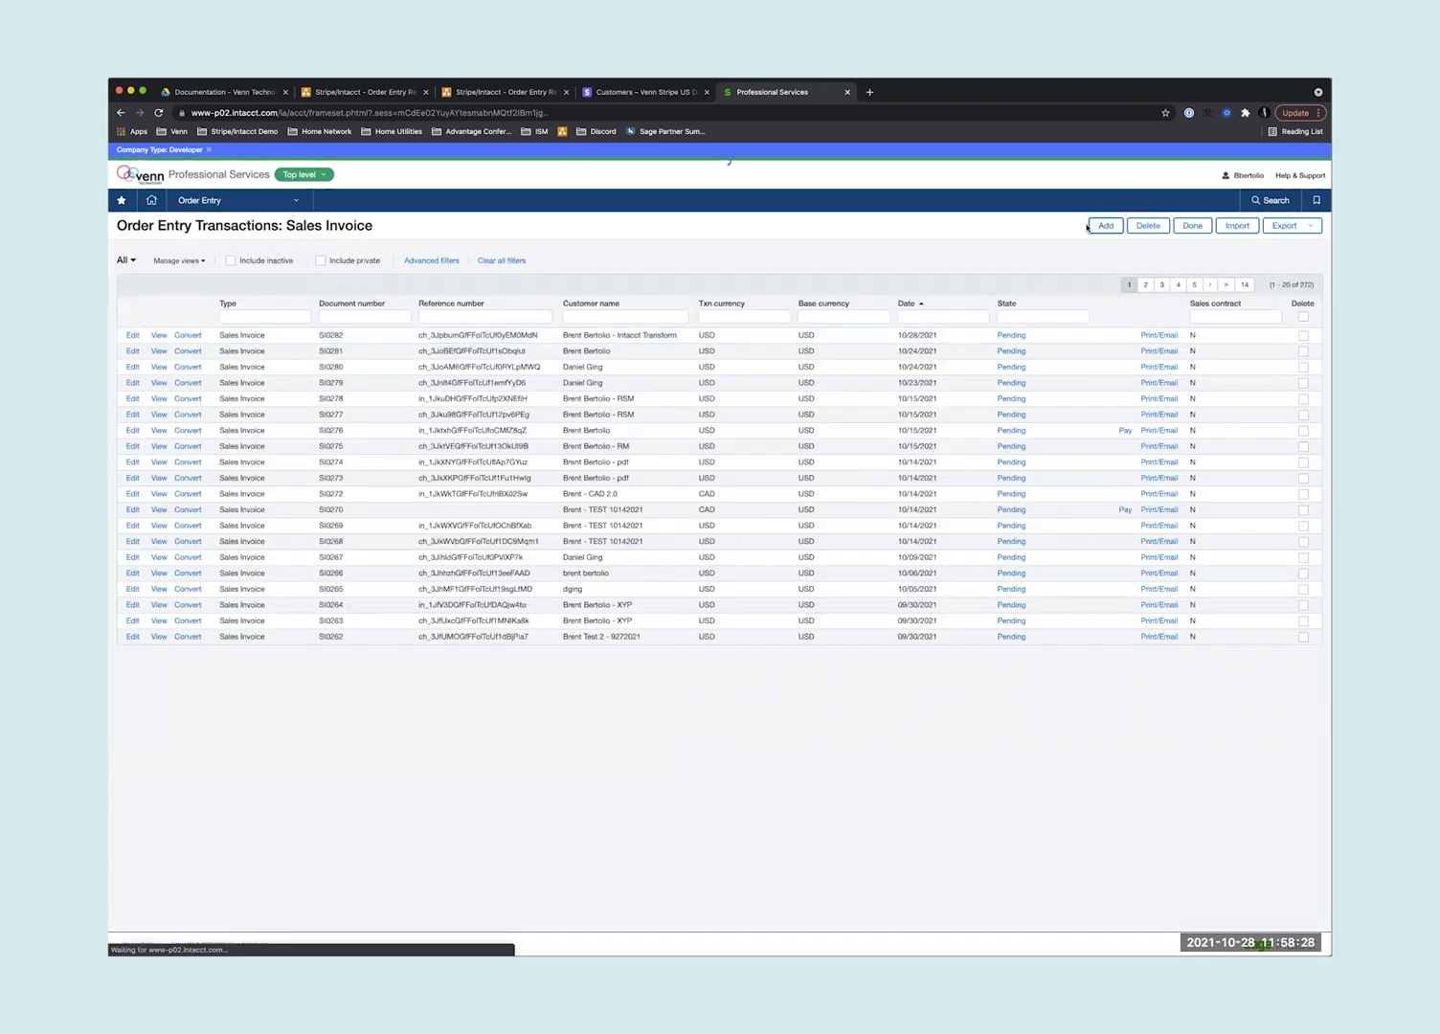
left_click(254, 392)
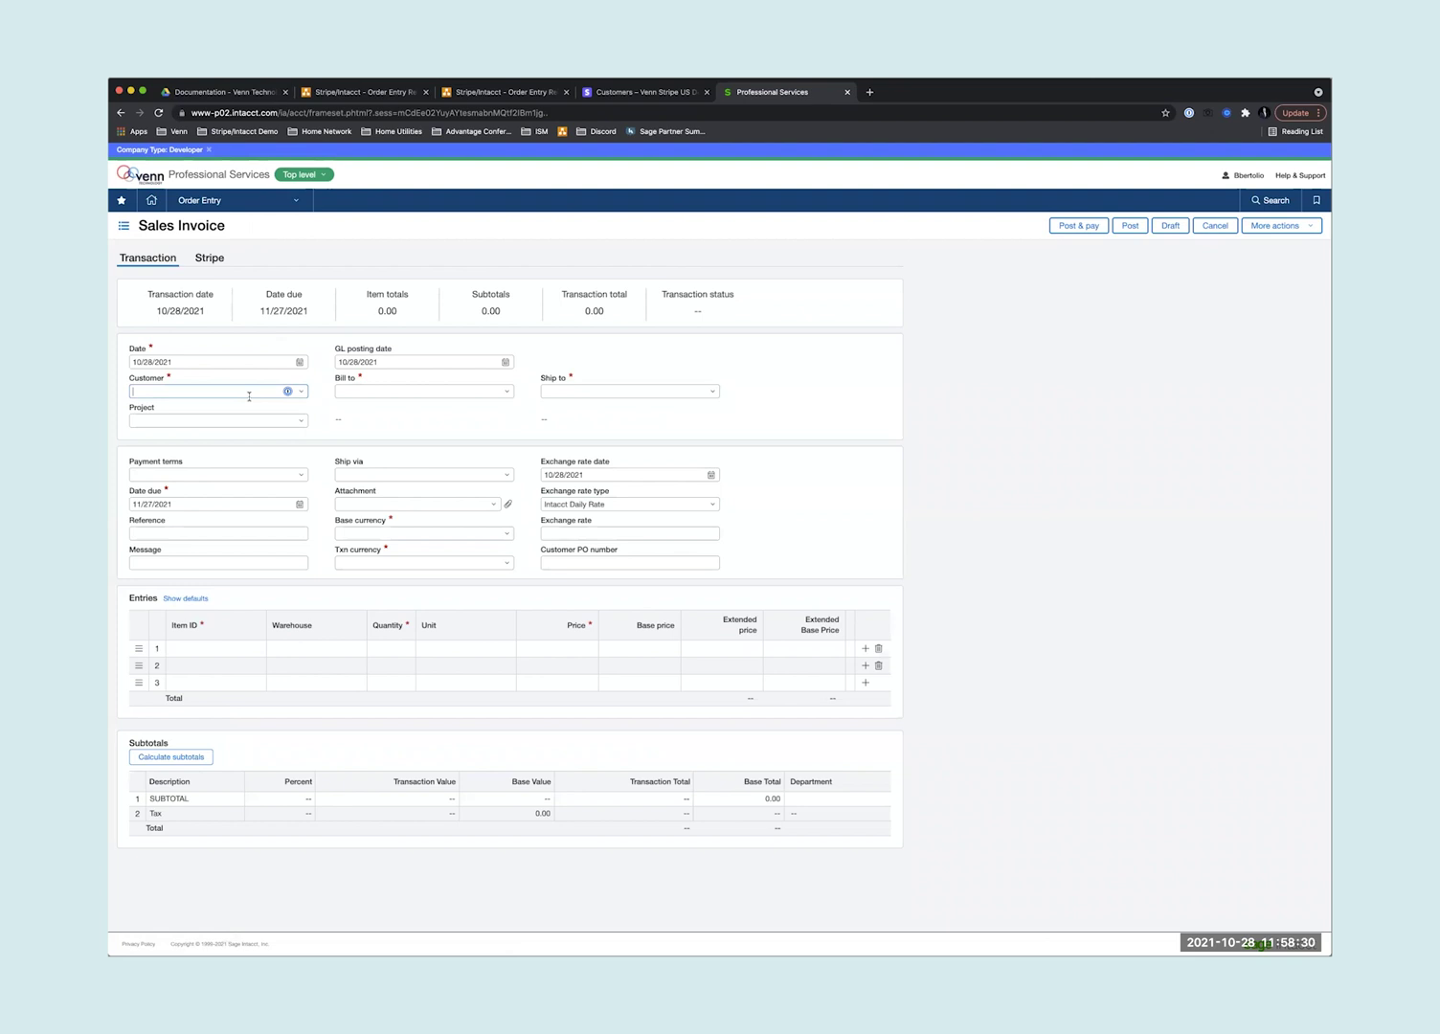
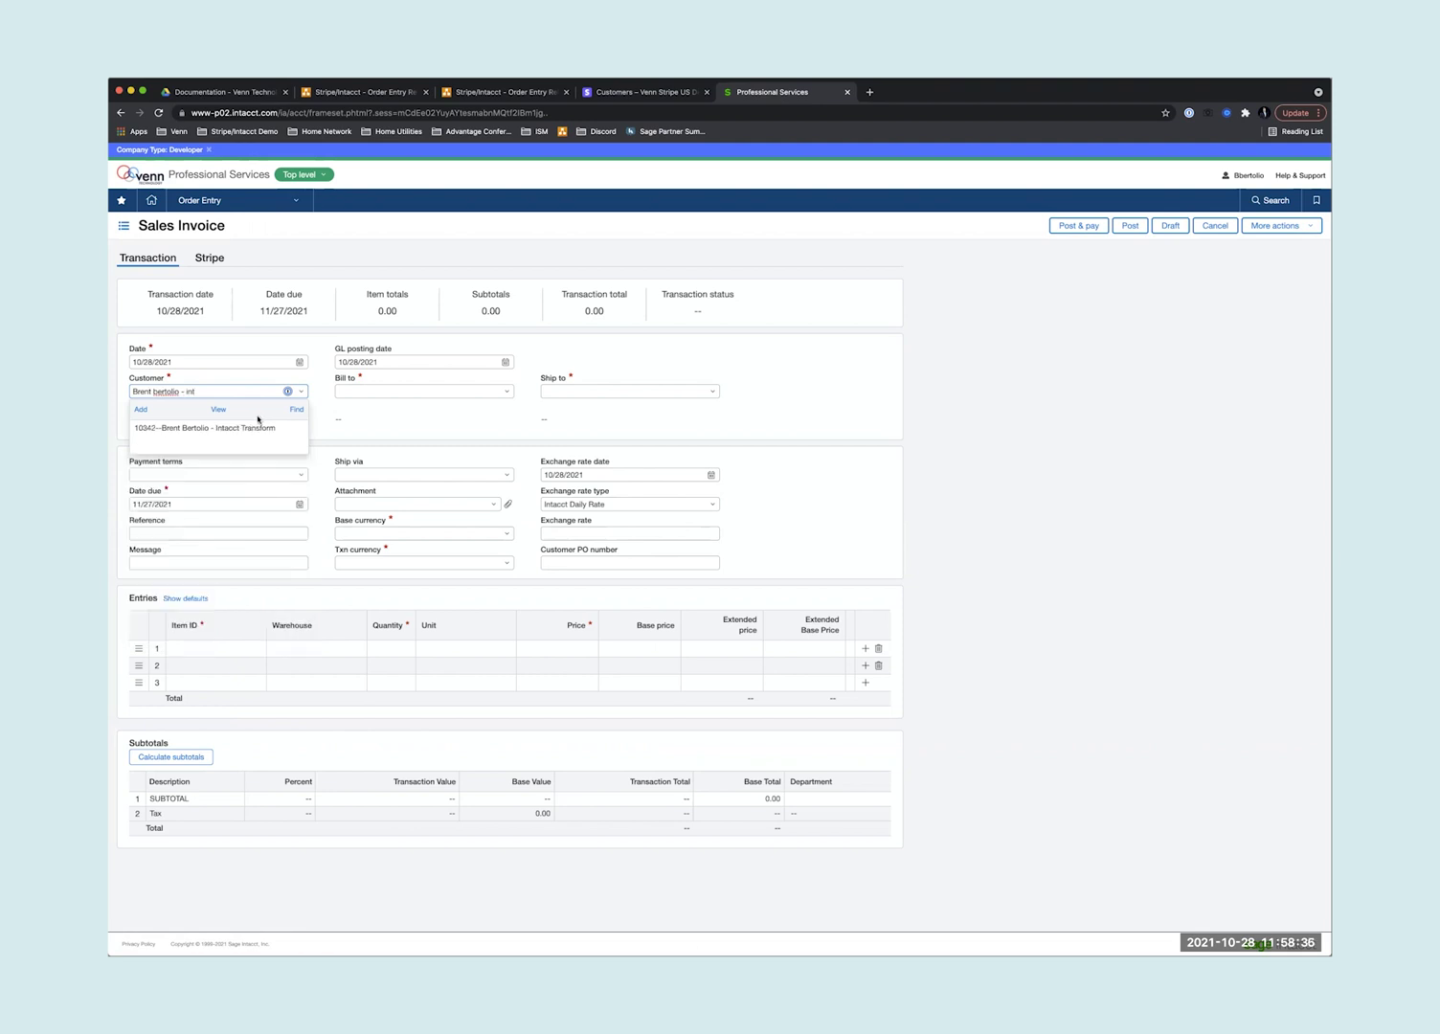
left_click(256, 428)
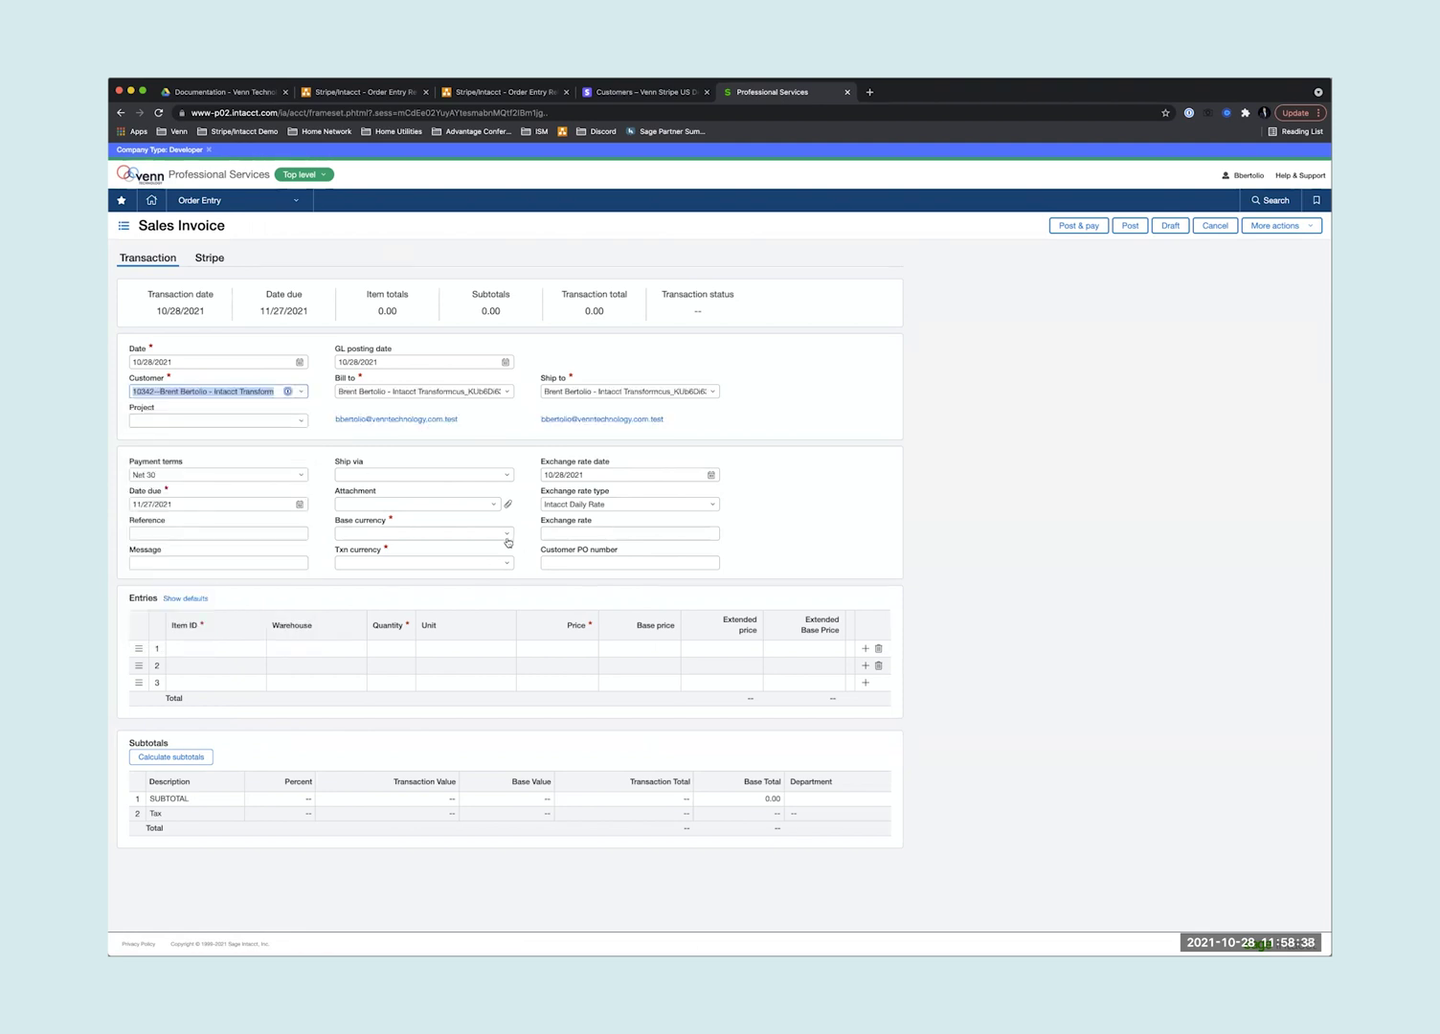
- Set both the base currency and transaction currency to USD
left_click(508, 533)
left_click(386, 619)
left_click(429, 560)
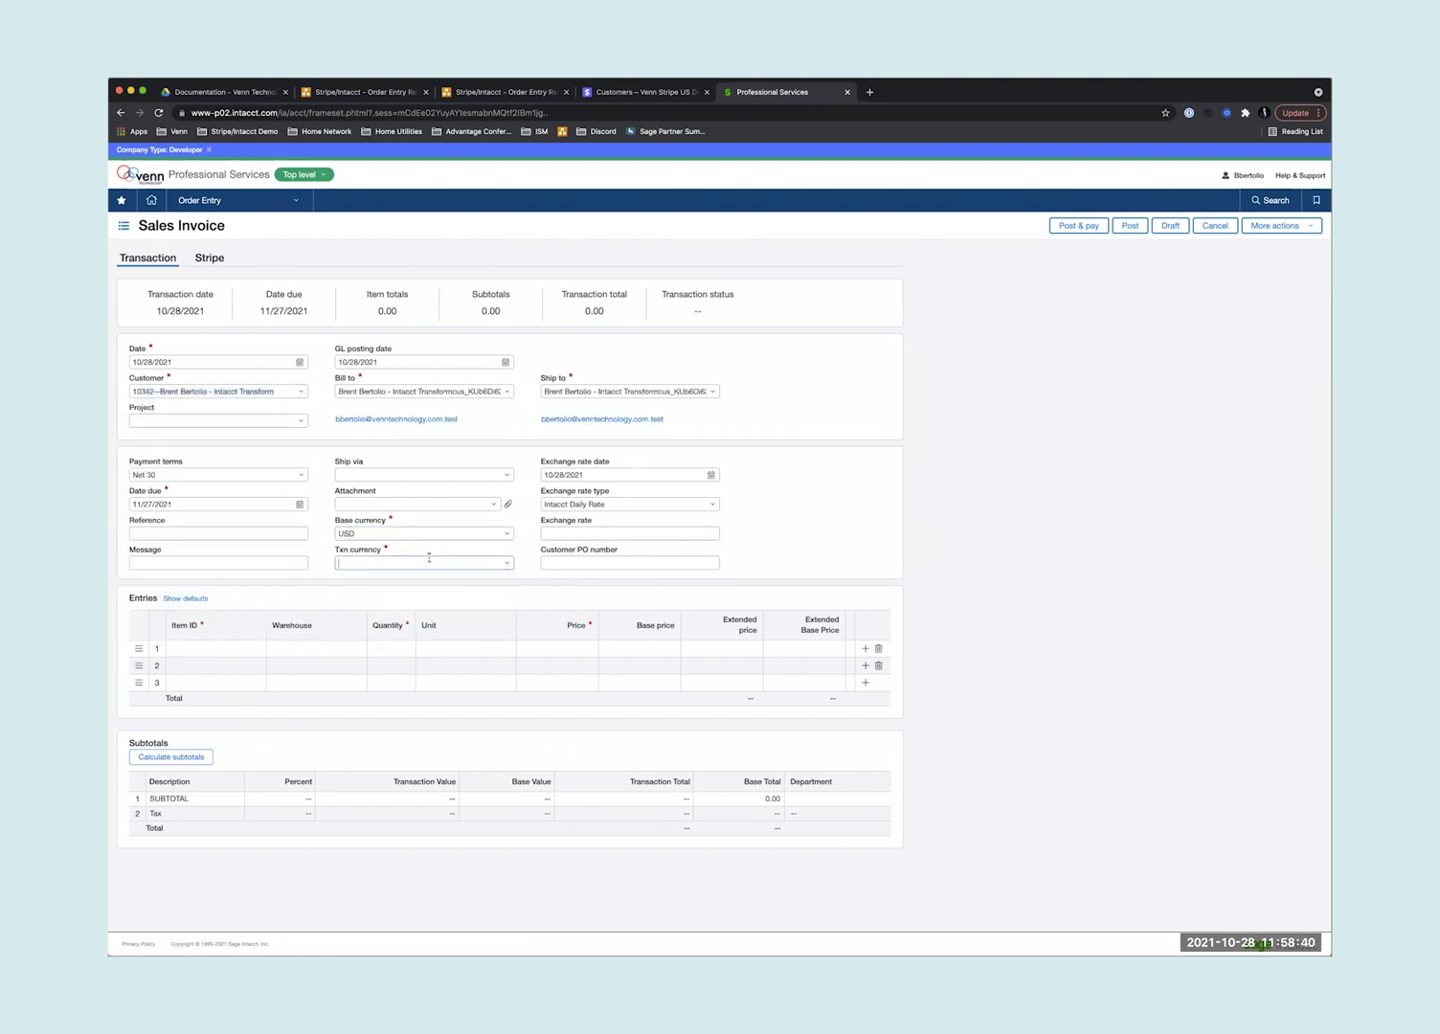
left_click(496, 563)
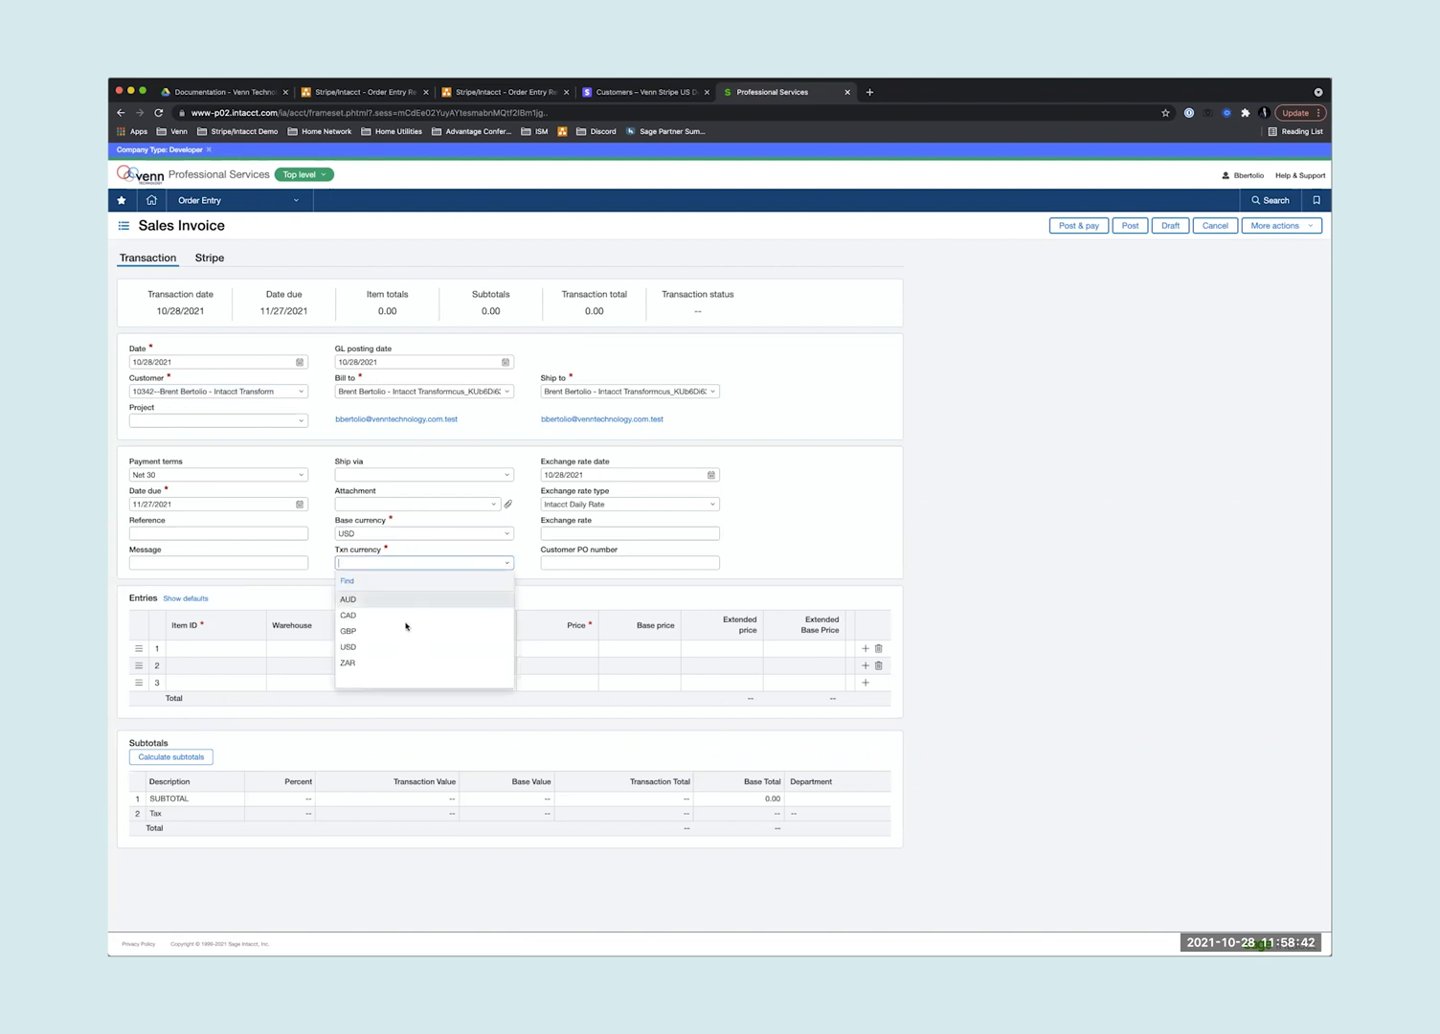
left_click(379, 649)
- Add Nerf Gun and 1008--Laptops invoice lines, pricing Nerf Gun at 150
left_click(220, 649)
left_click(255, 648)
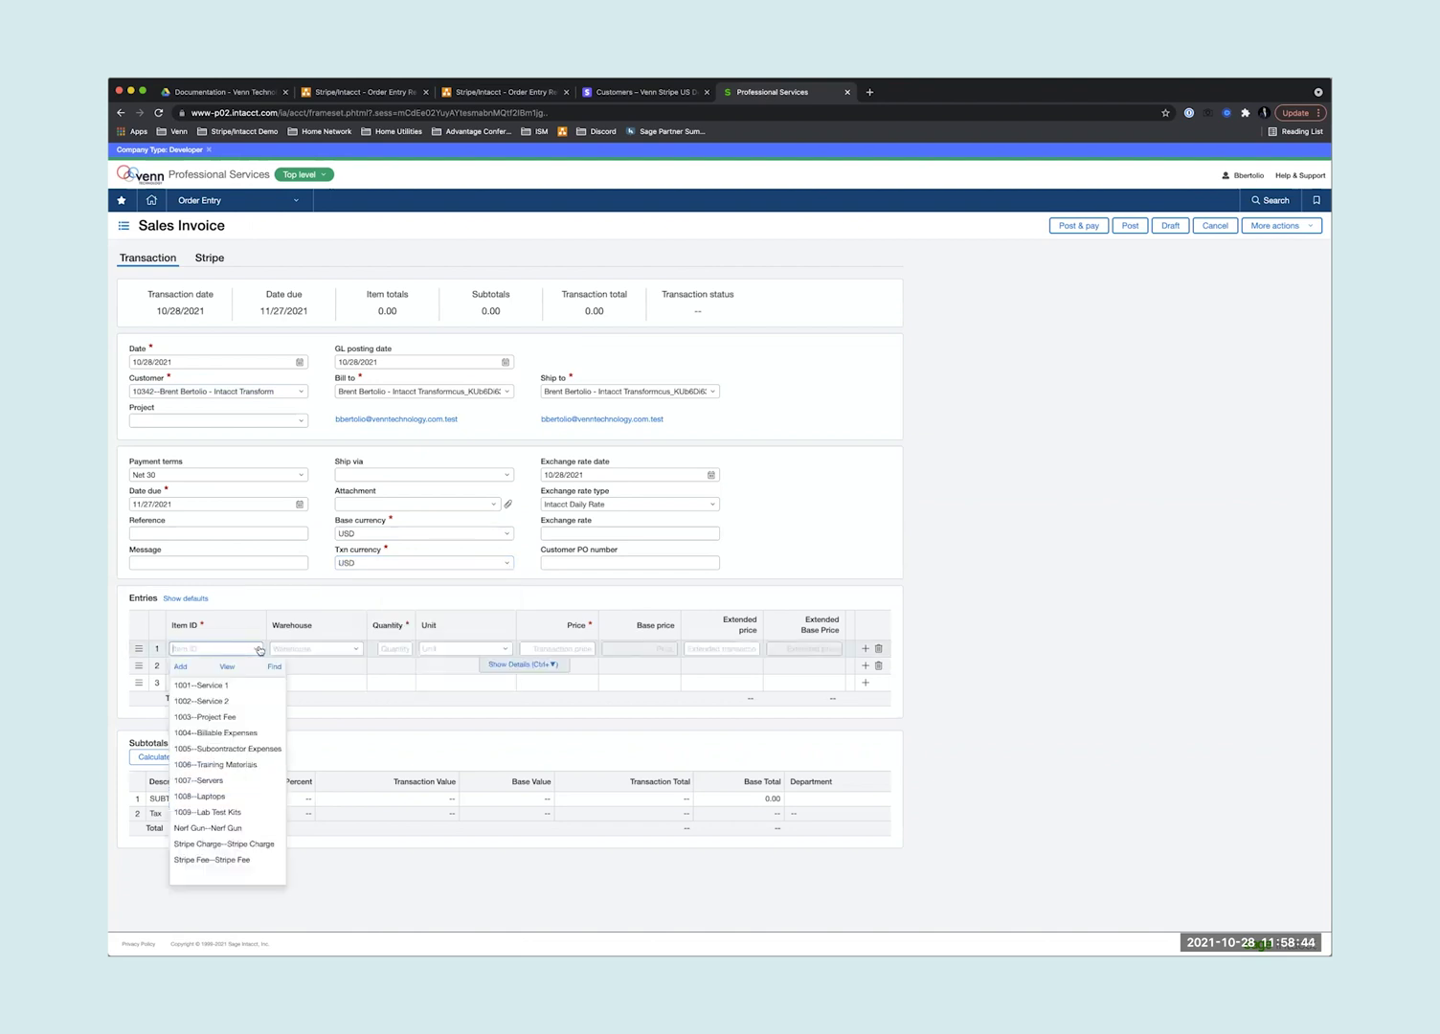
left_click(206, 829)
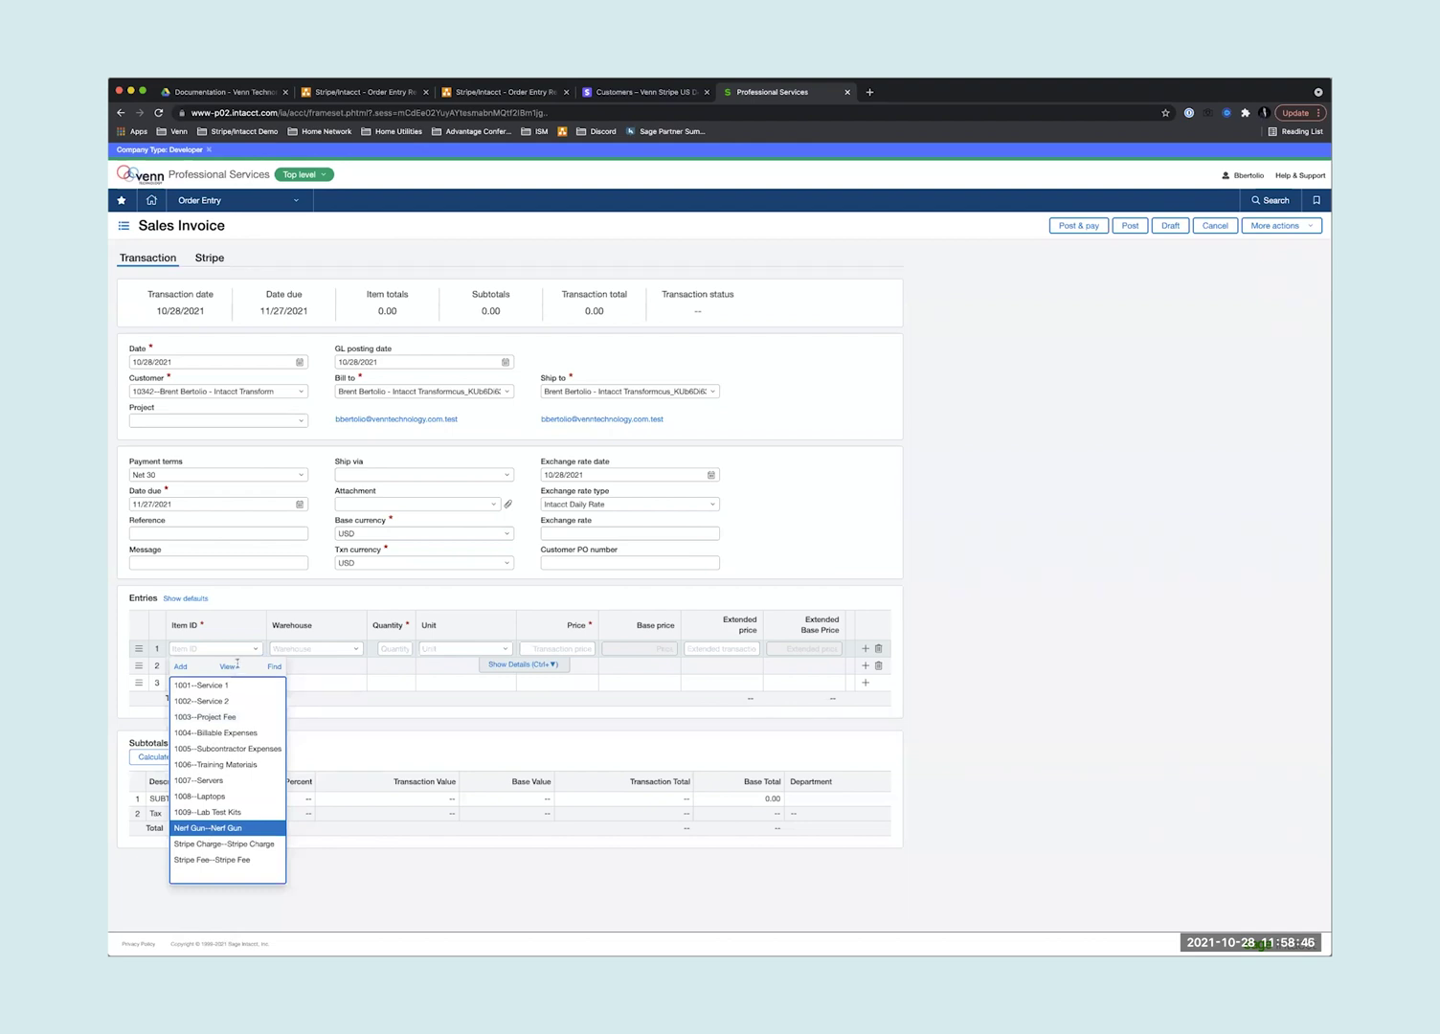
left_click(245, 666)
left_click(255, 665)
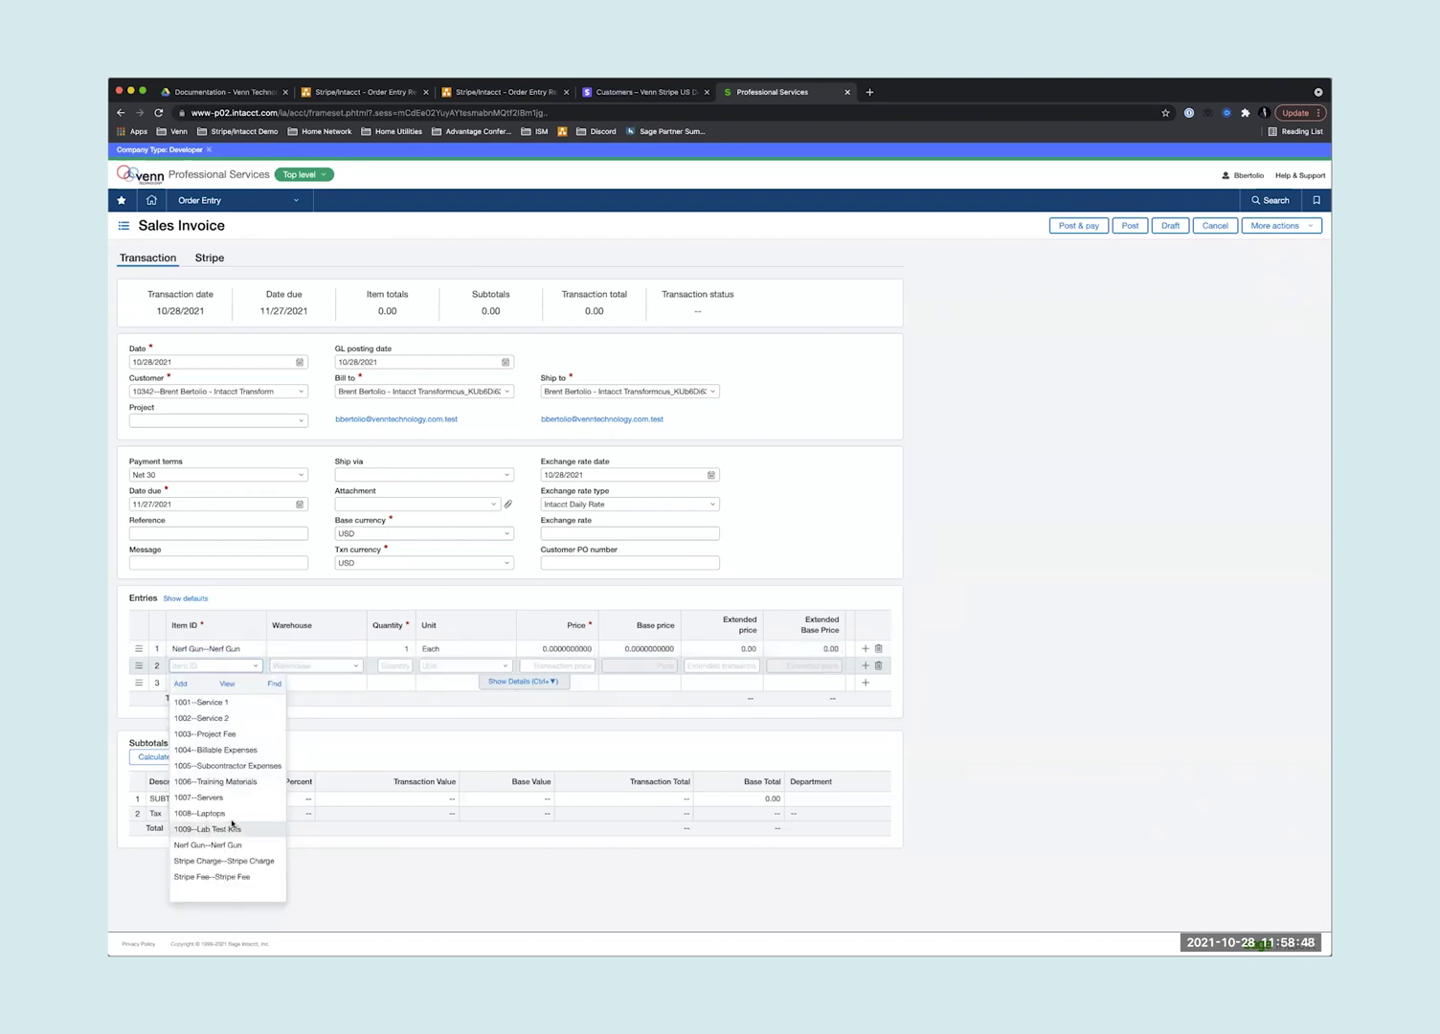
left_click(235, 812)
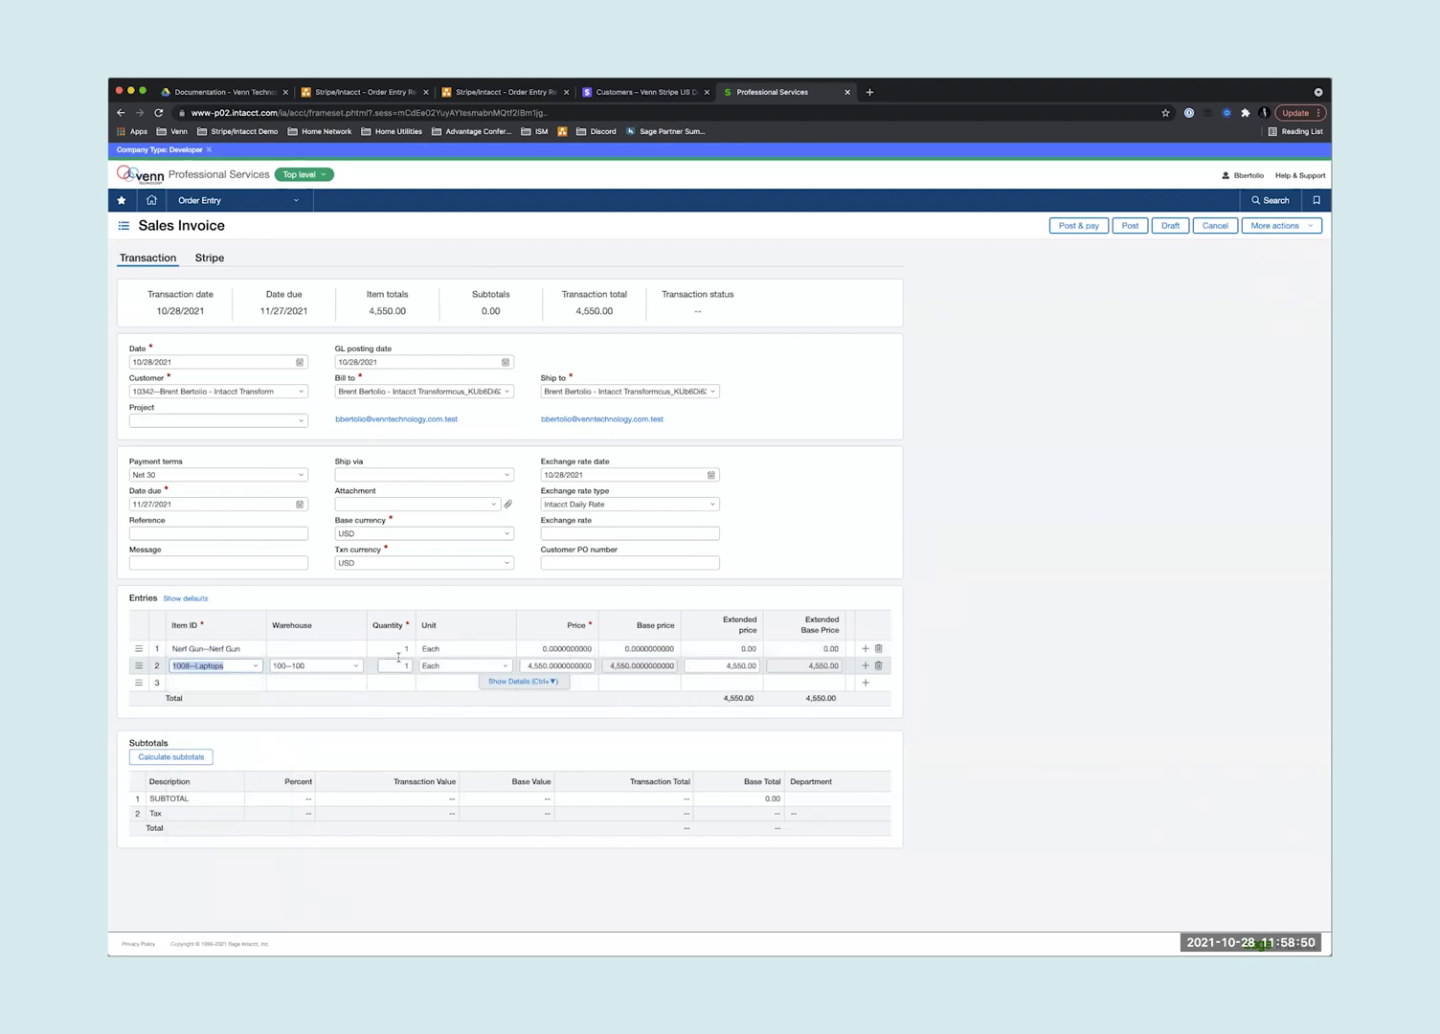
left_click(543, 647)
type("1")
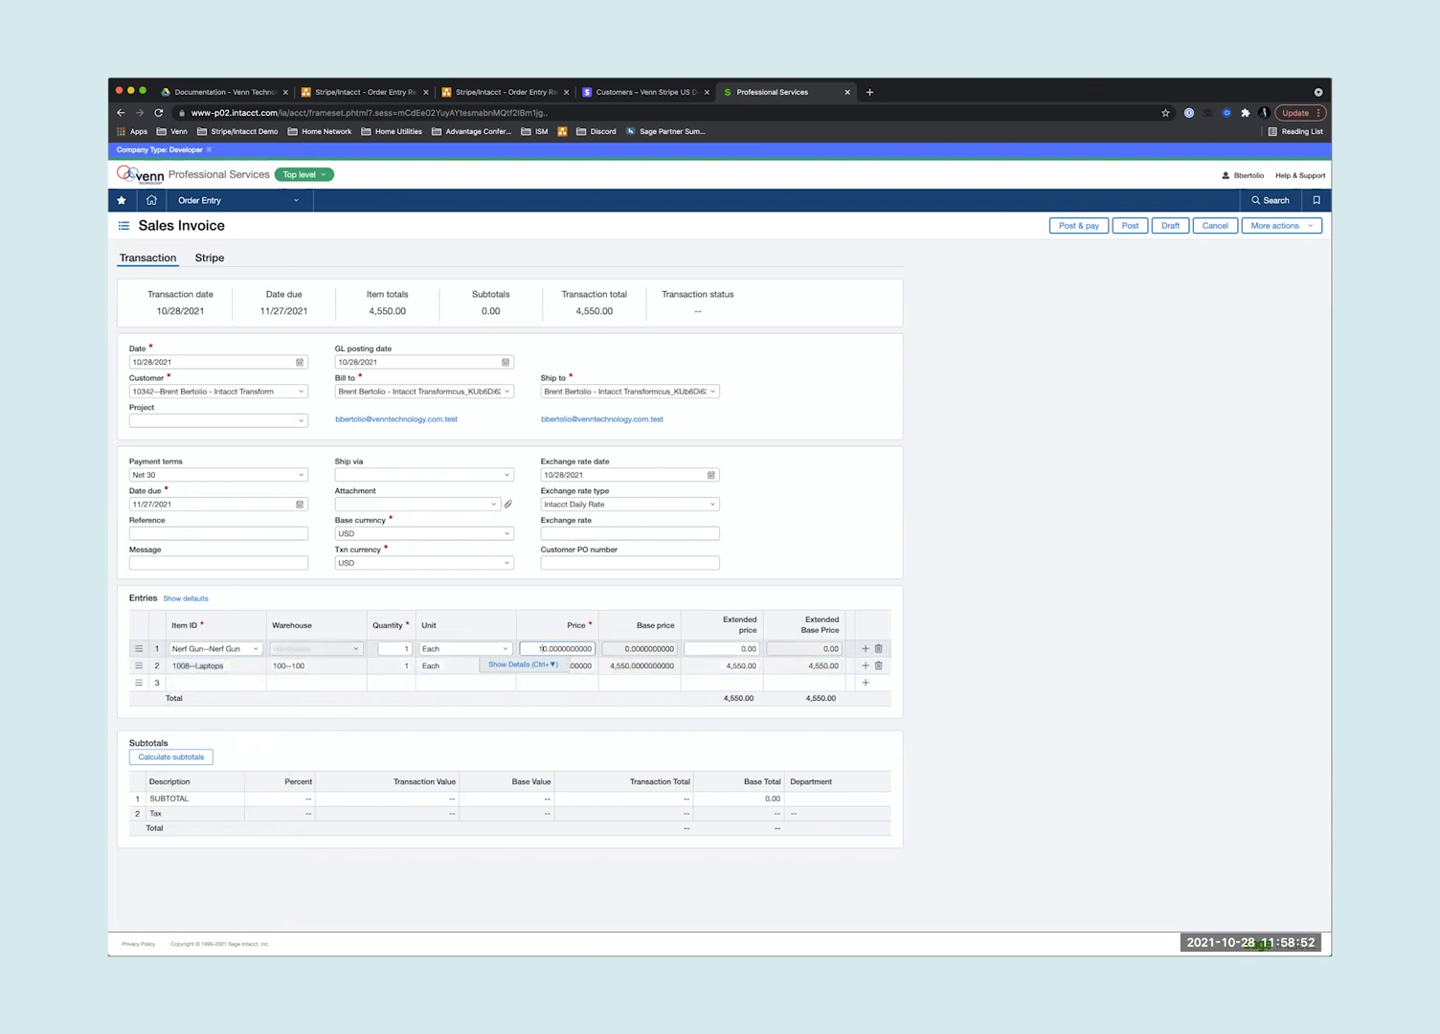
type("5")
key("Tab")
- In the Nerf Gun line details, set Location to 100--USA 1
left_click(499, 674)
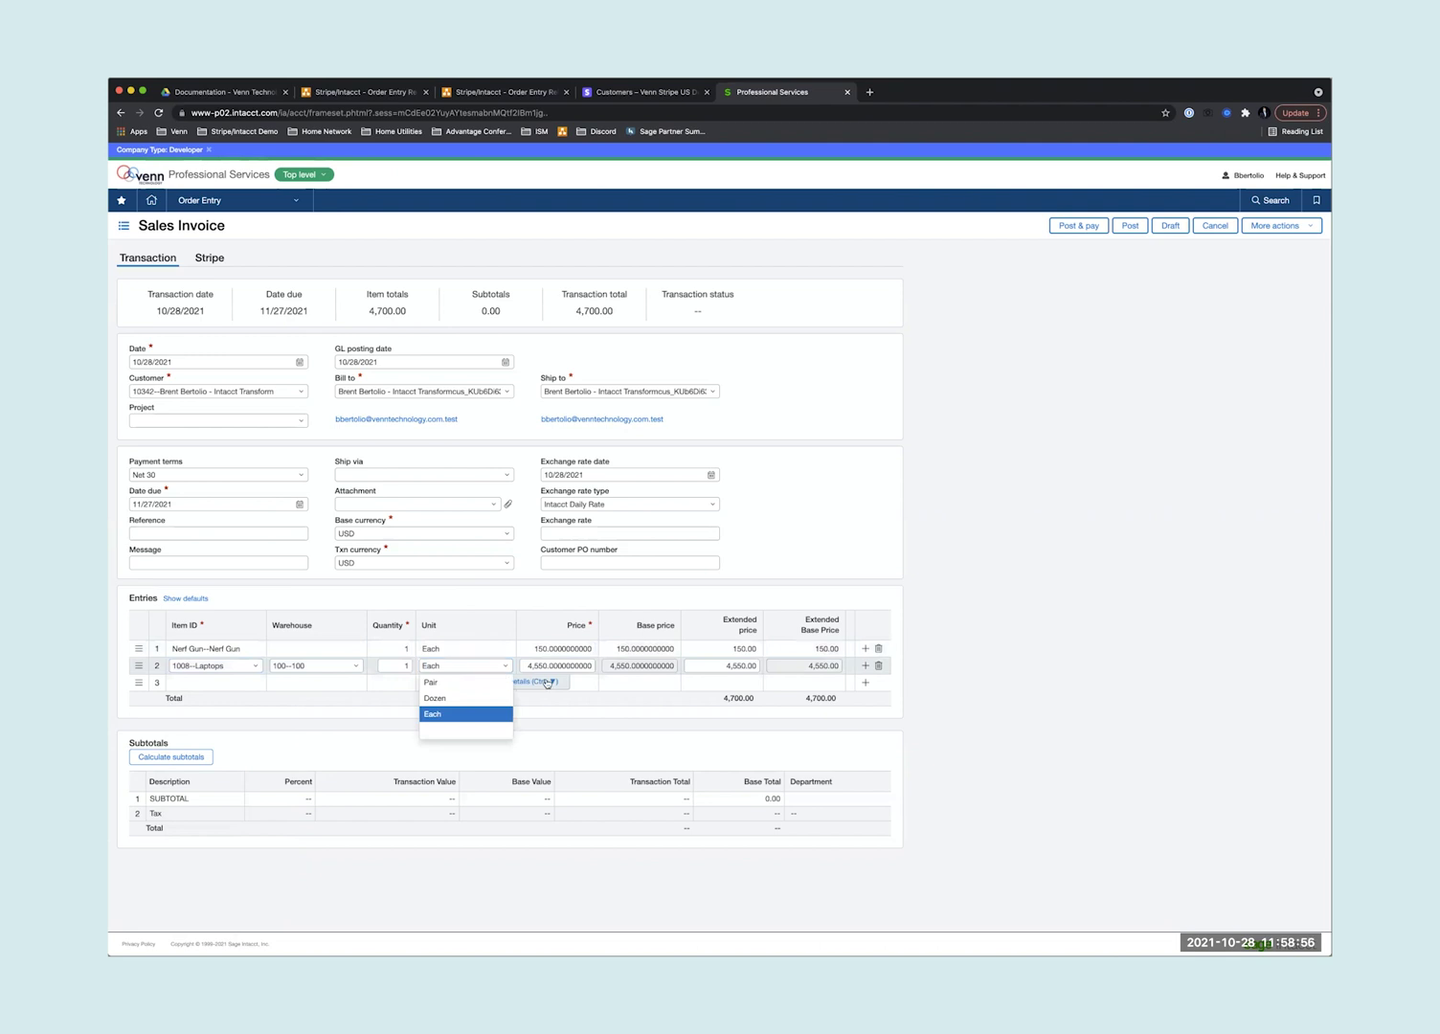
left_click(529, 679)
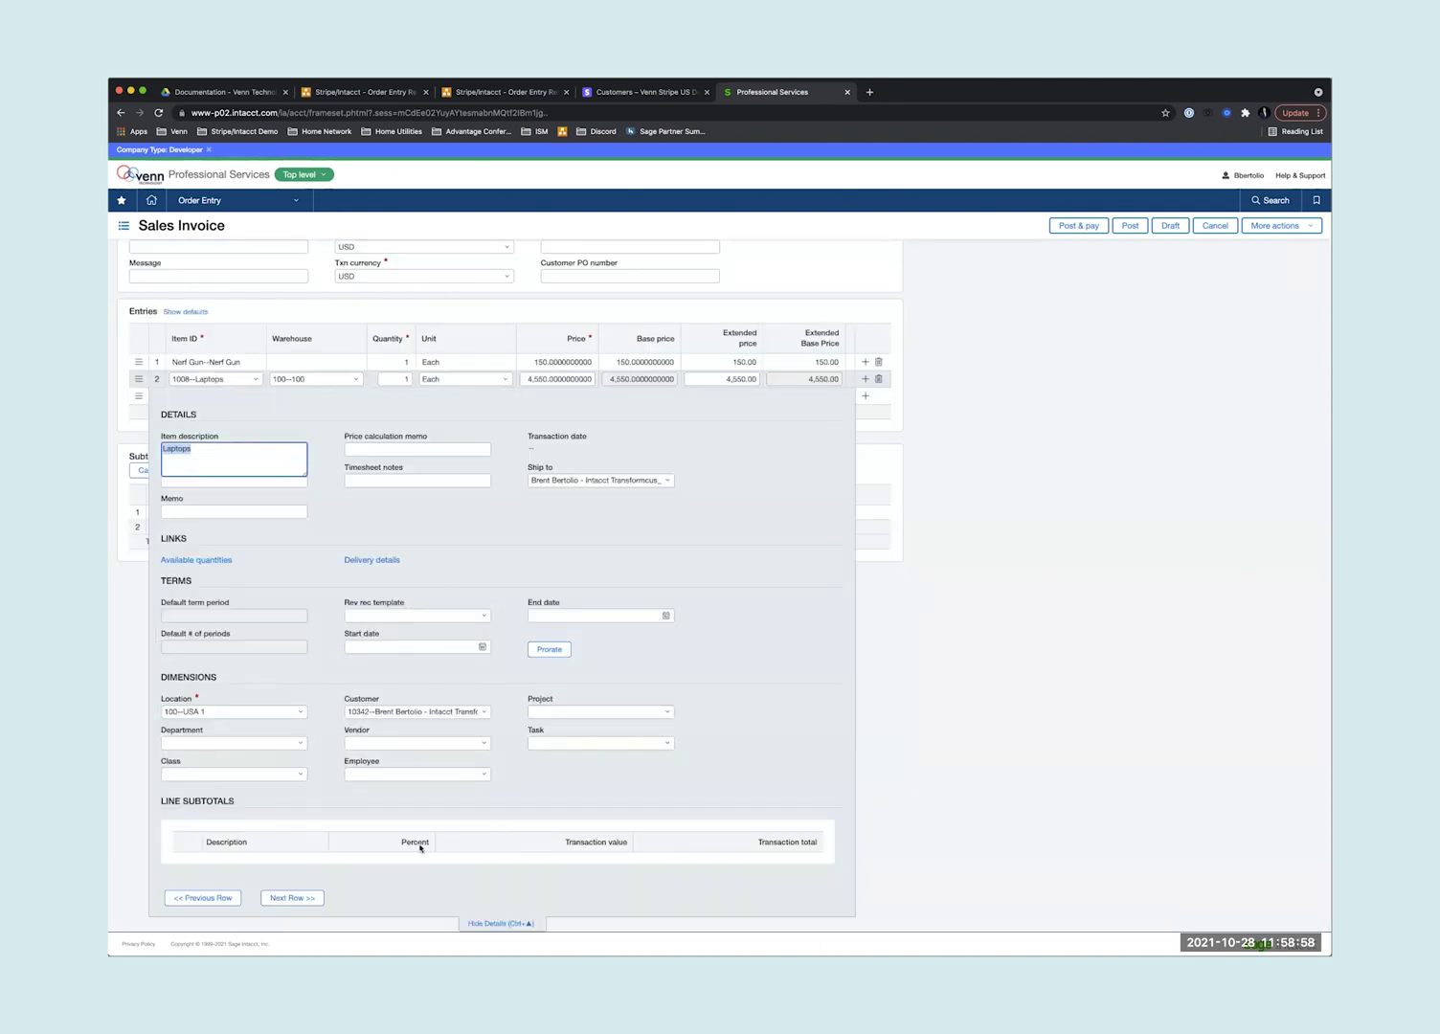
left_click(479, 924)
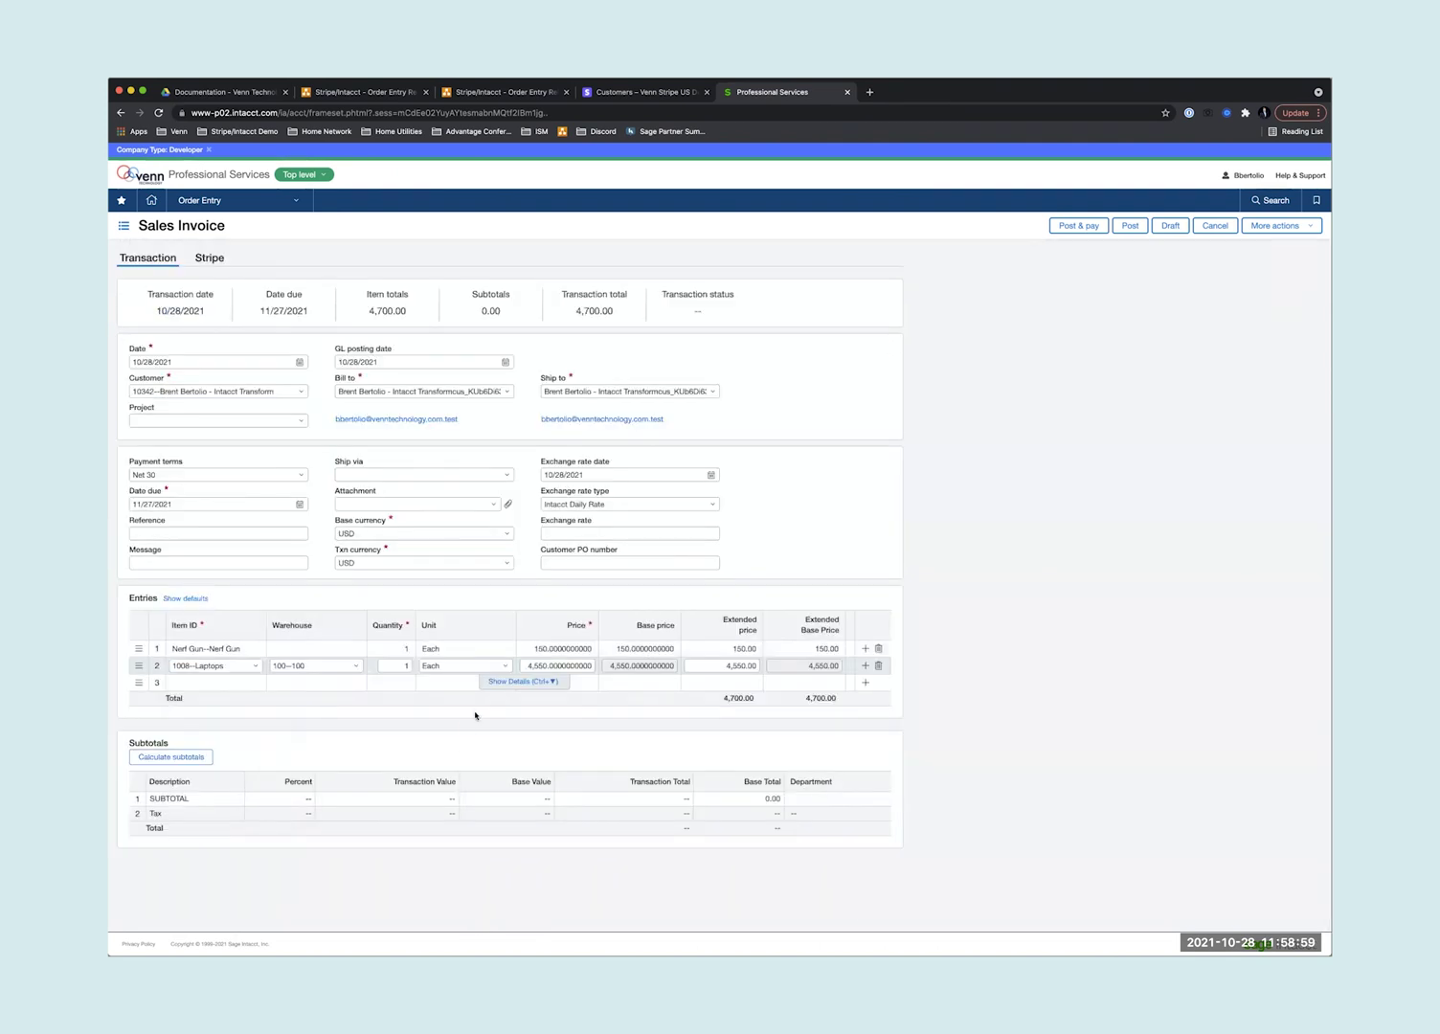
left_click(521, 645)
left_click(526, 665)
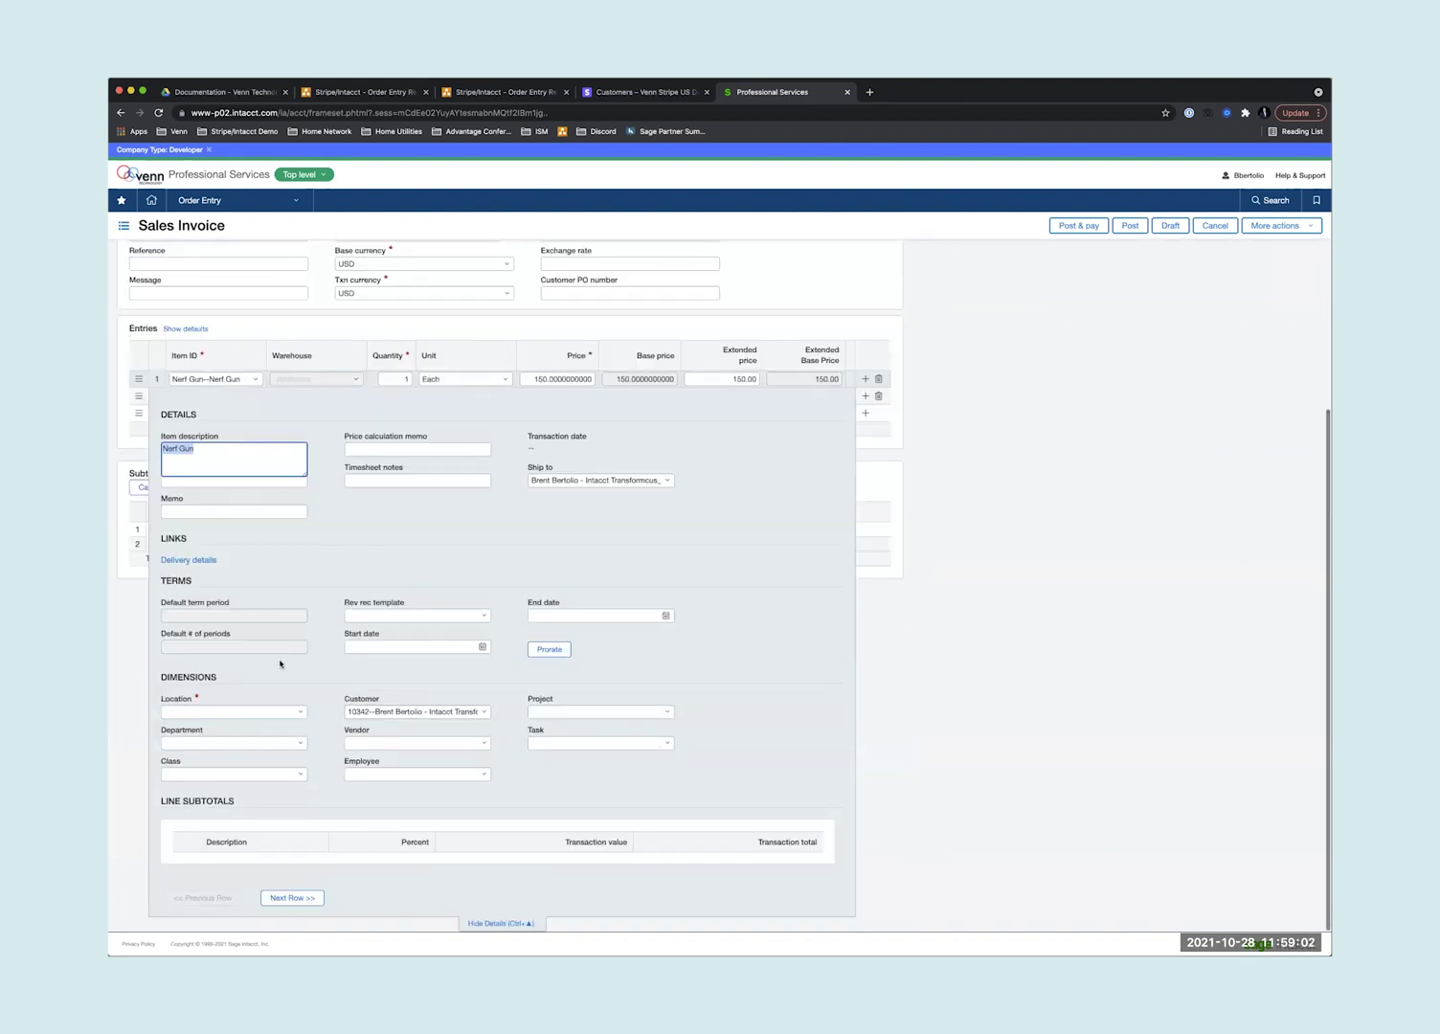
left_click(299, 711)
left_click(287, 745)
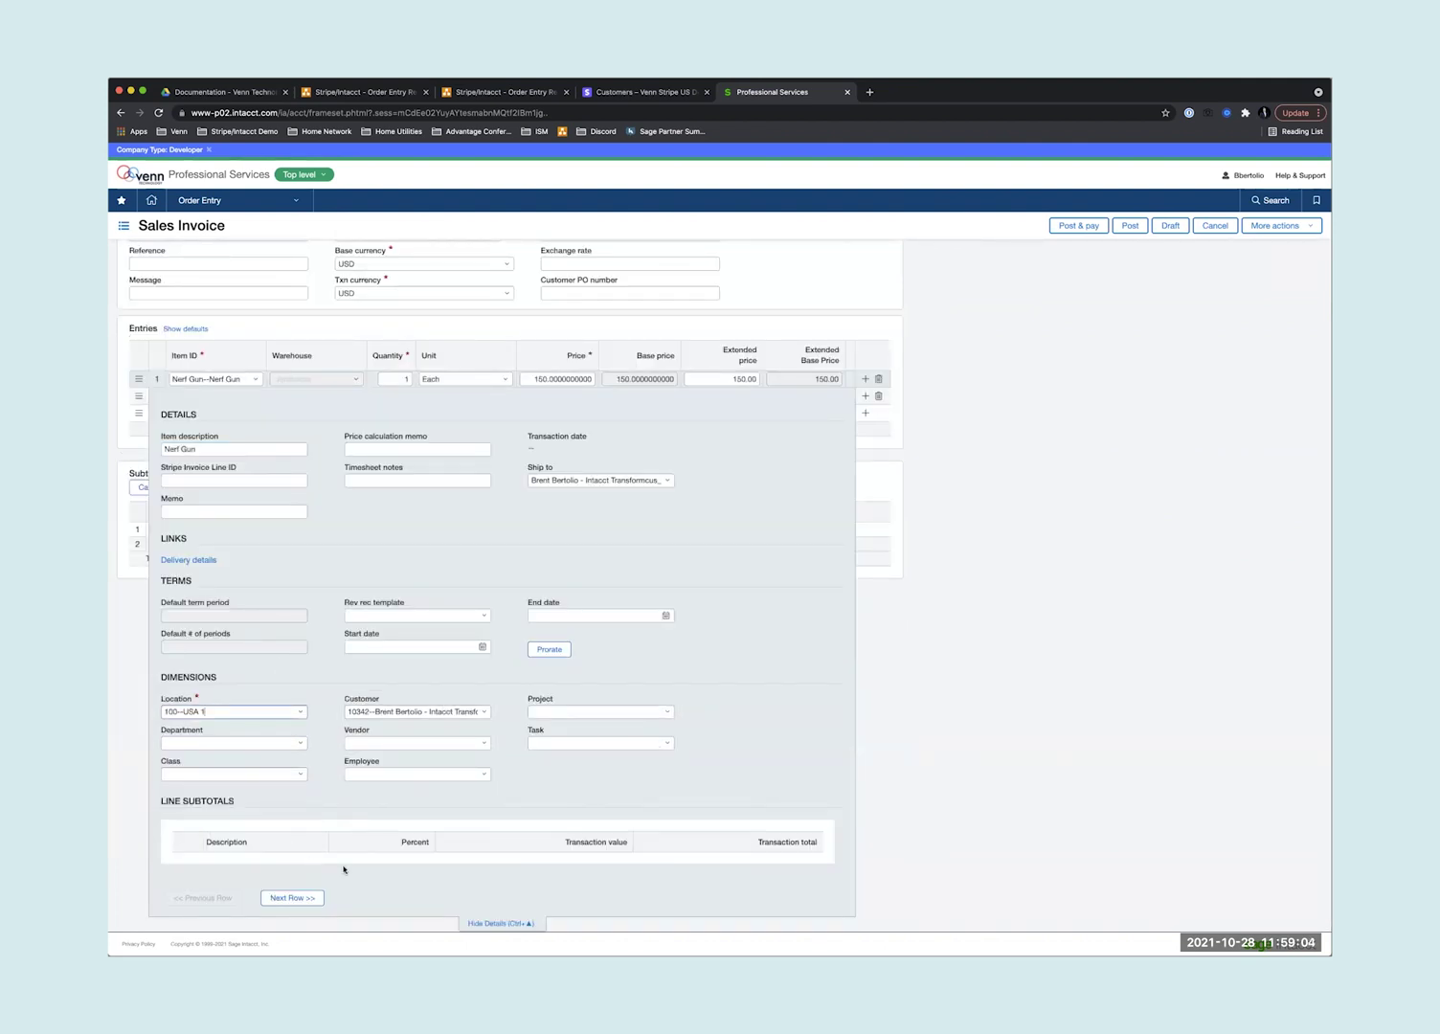
left_click(486, 923)
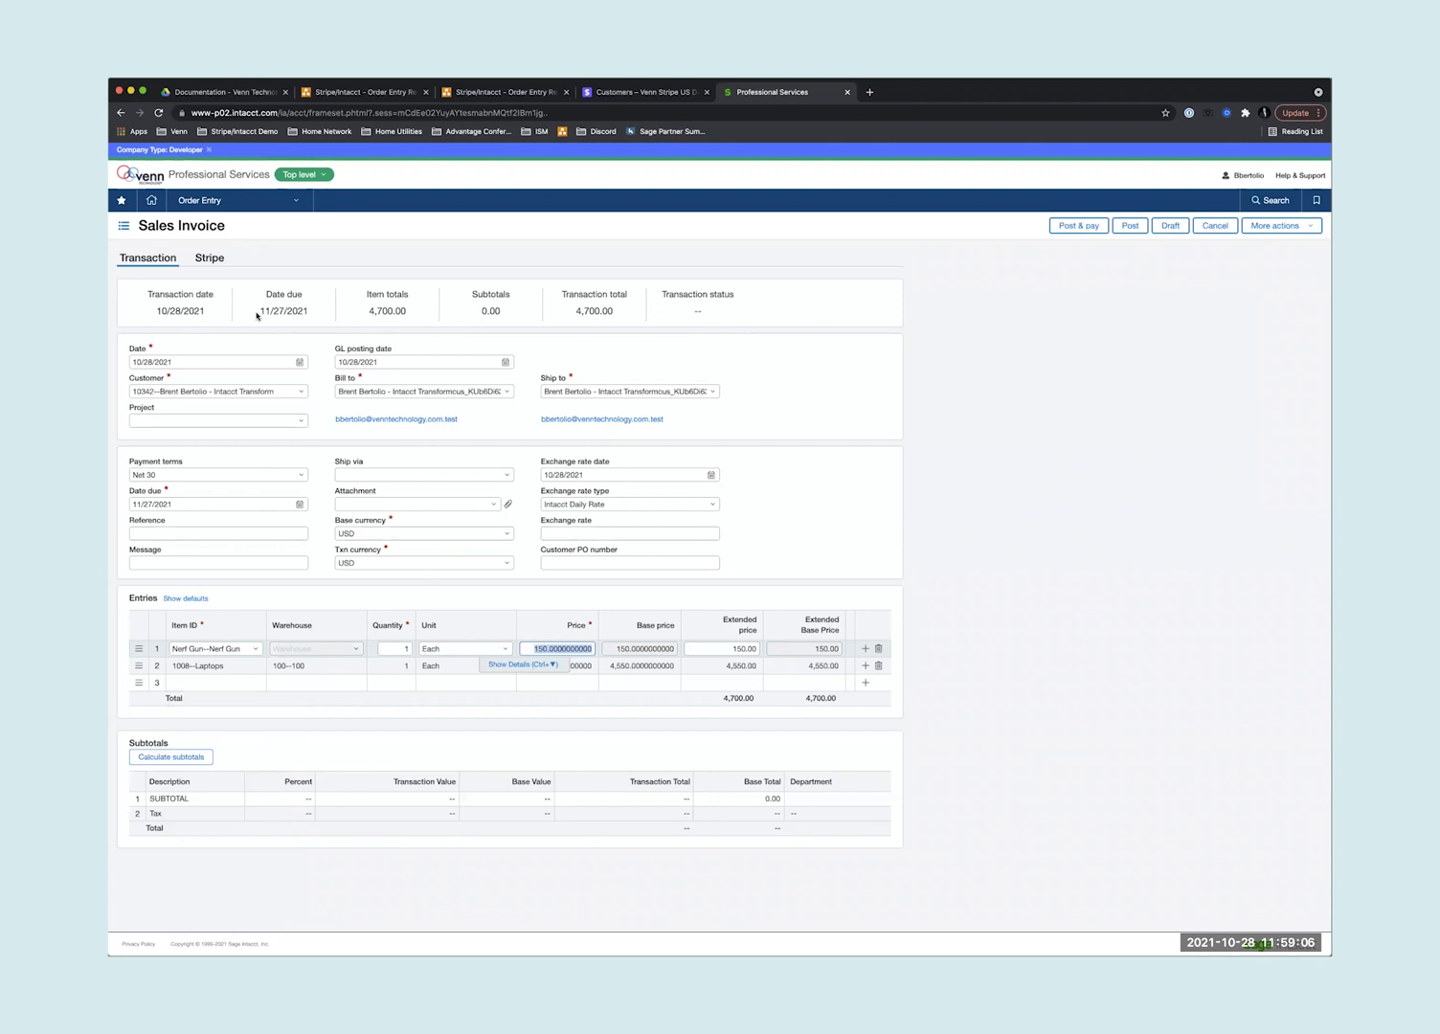
- Choose Sync as the Stripe Invoice Status and post the invoice, creating SI0283
left_click(209, 257)
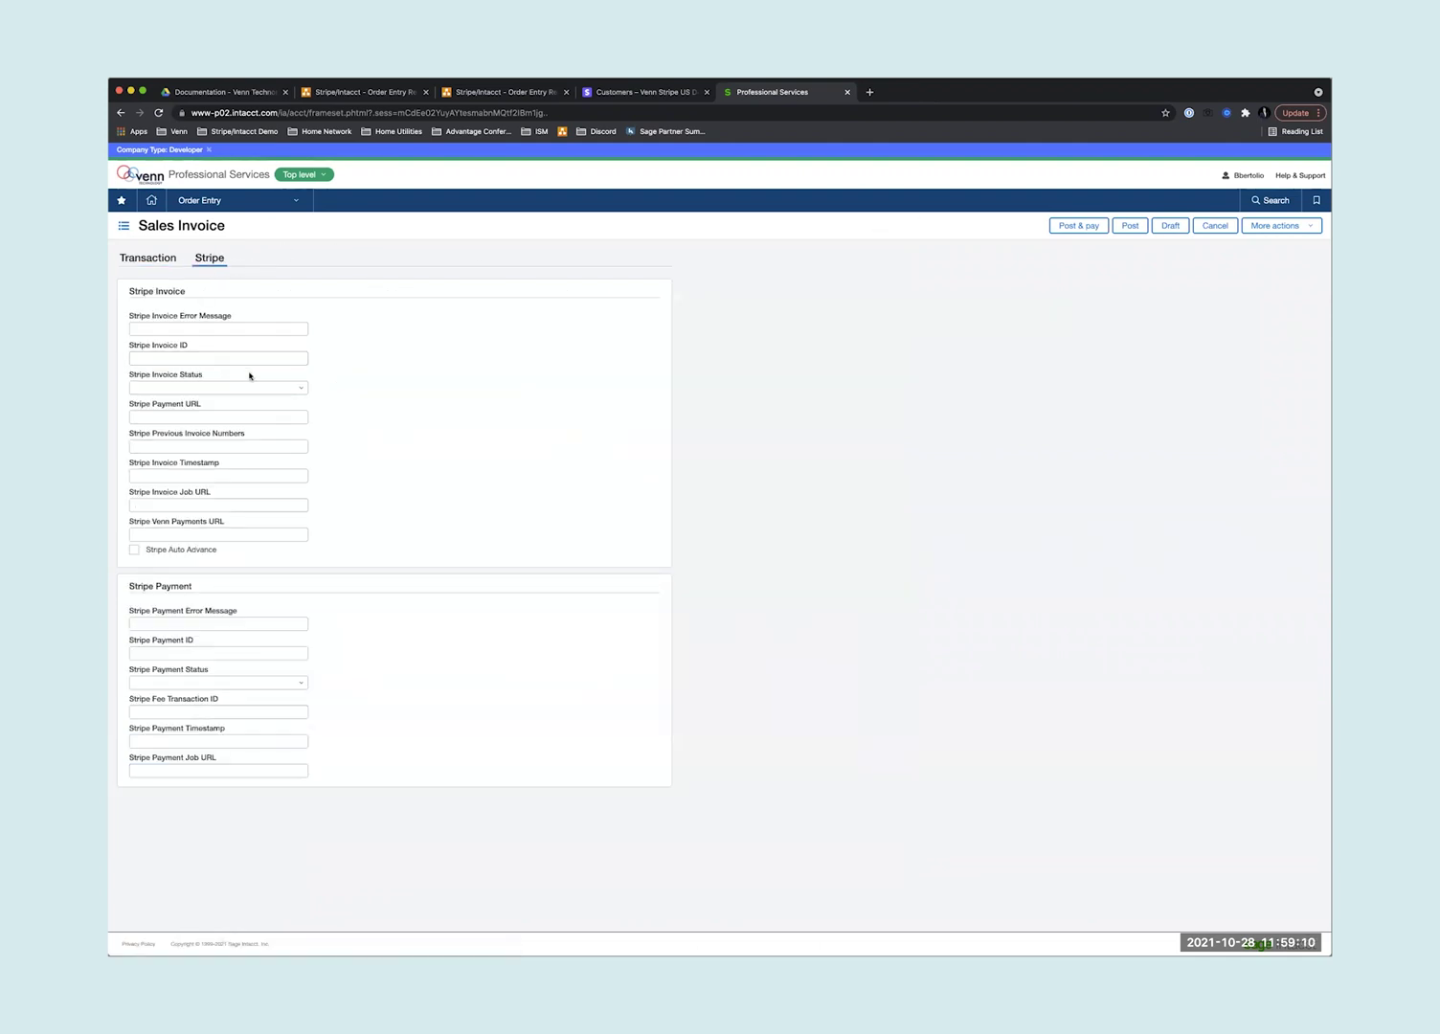
left_click(239, 384)
left_click(300, 388)
left_click(218, 402)
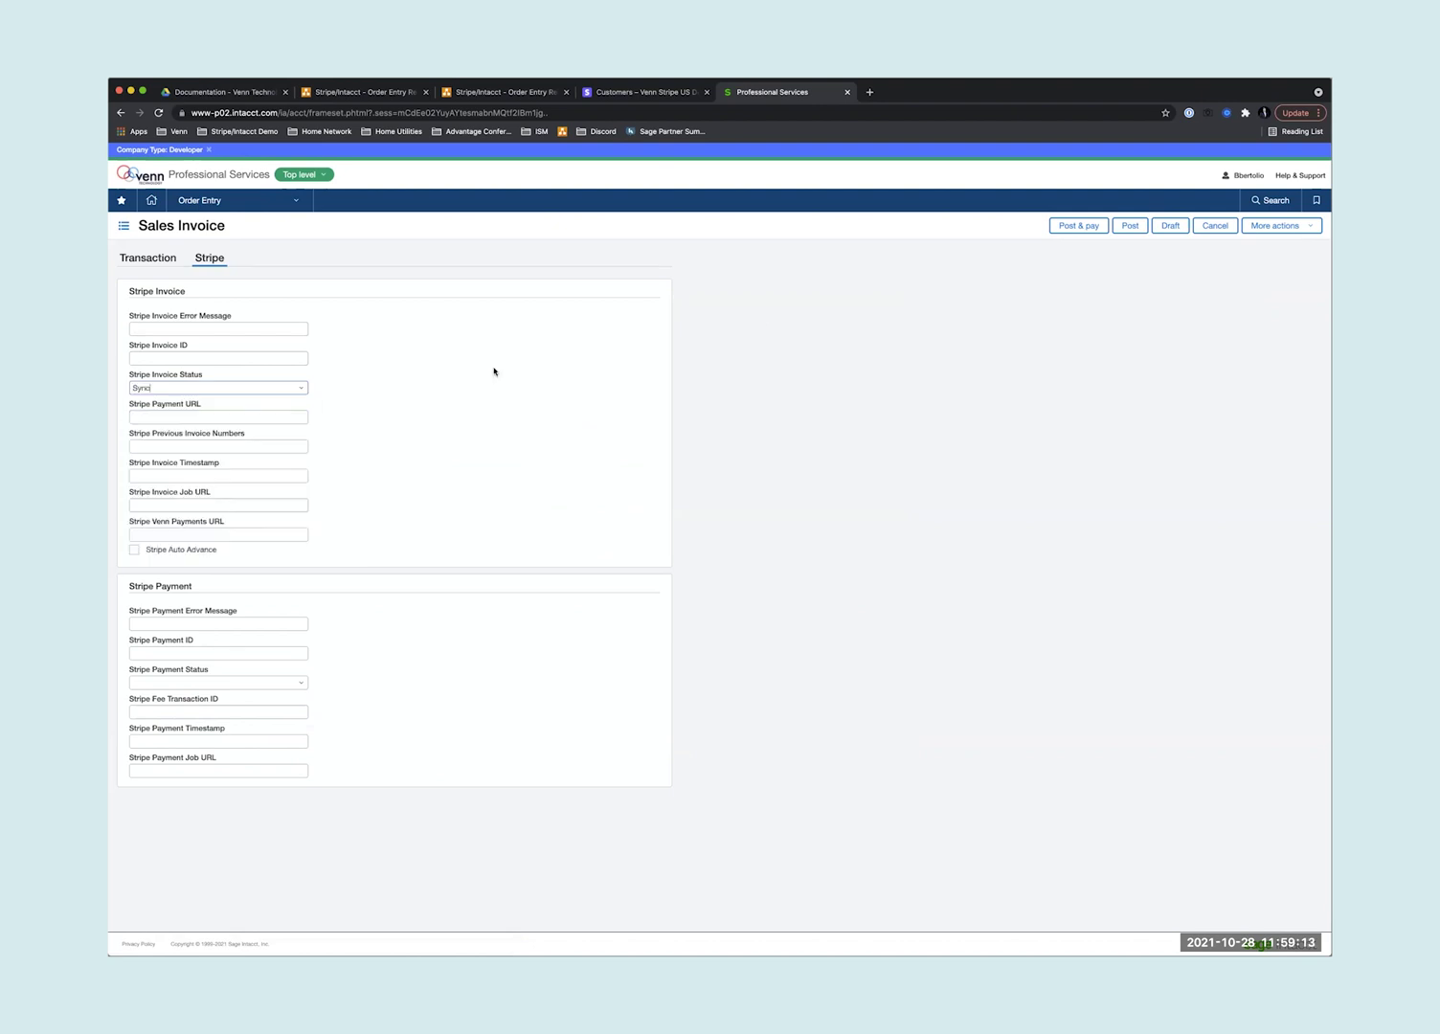
left_click(1130, 225)
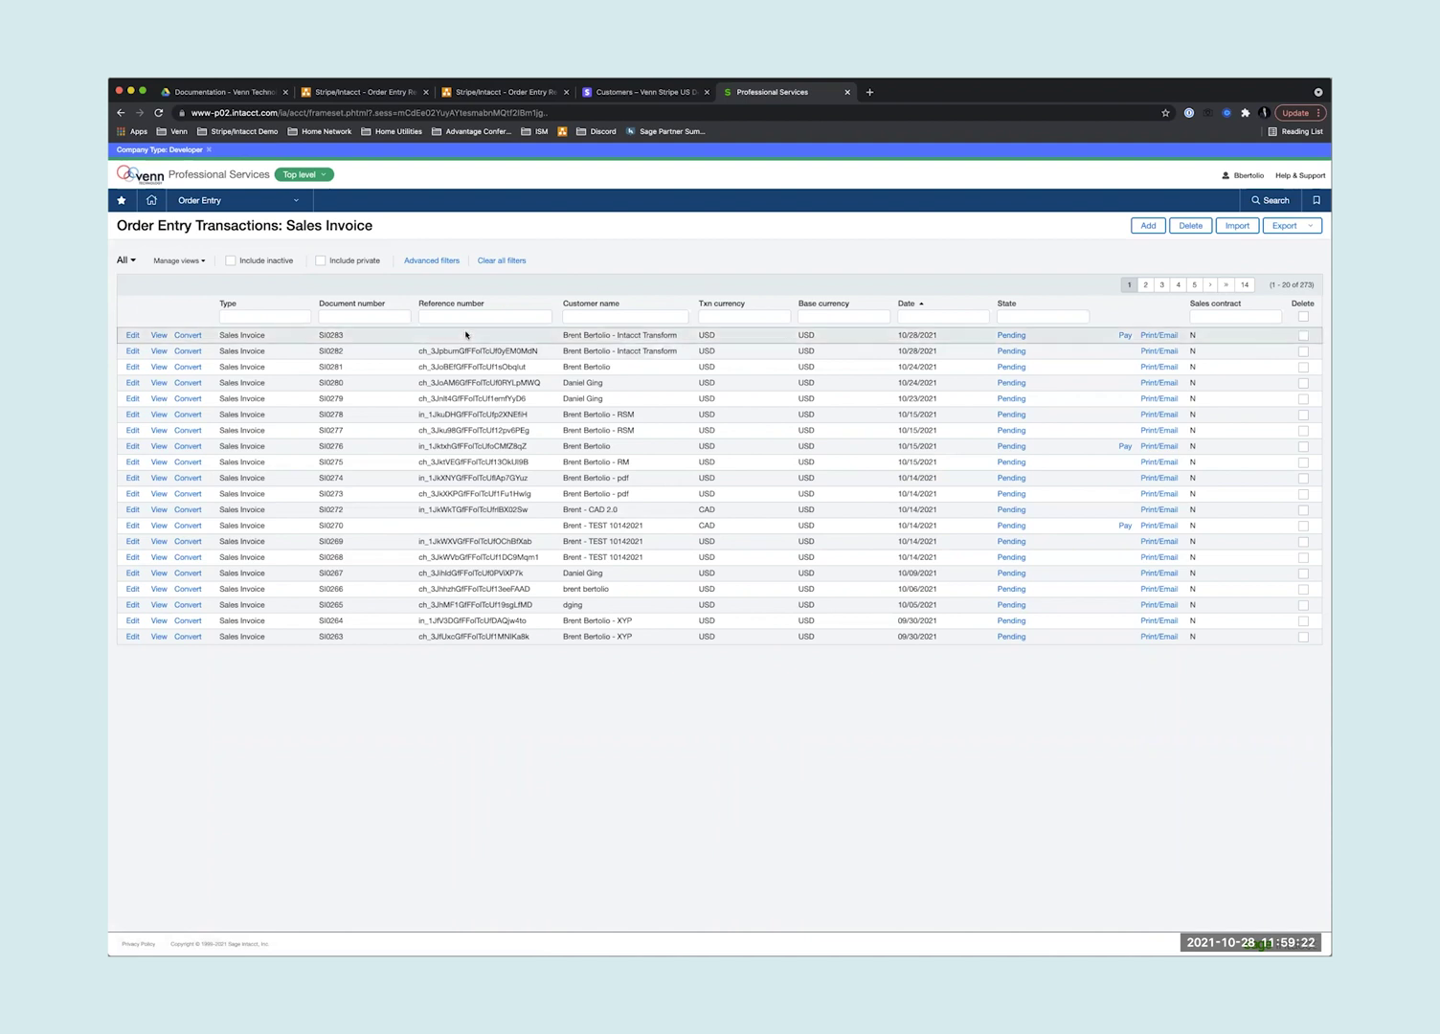
- Check Company > Smart Event Jobs for queued jobs, then go to the customer's Stripe page
left_click(242, 196)
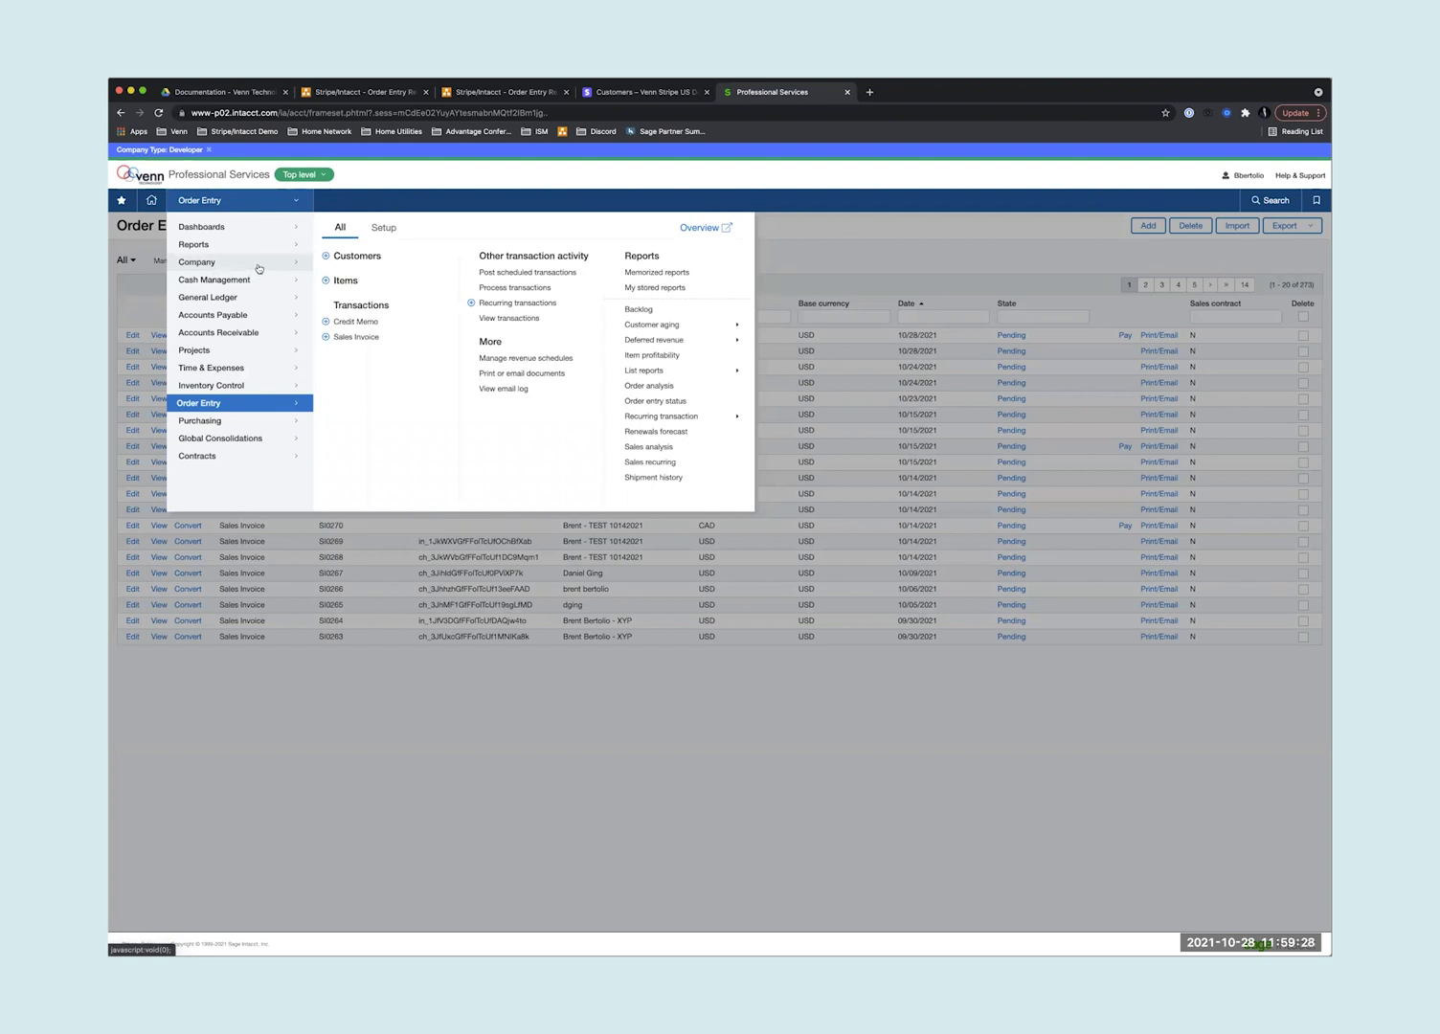
mouse_move(259, 269)
left_click(505, 273)
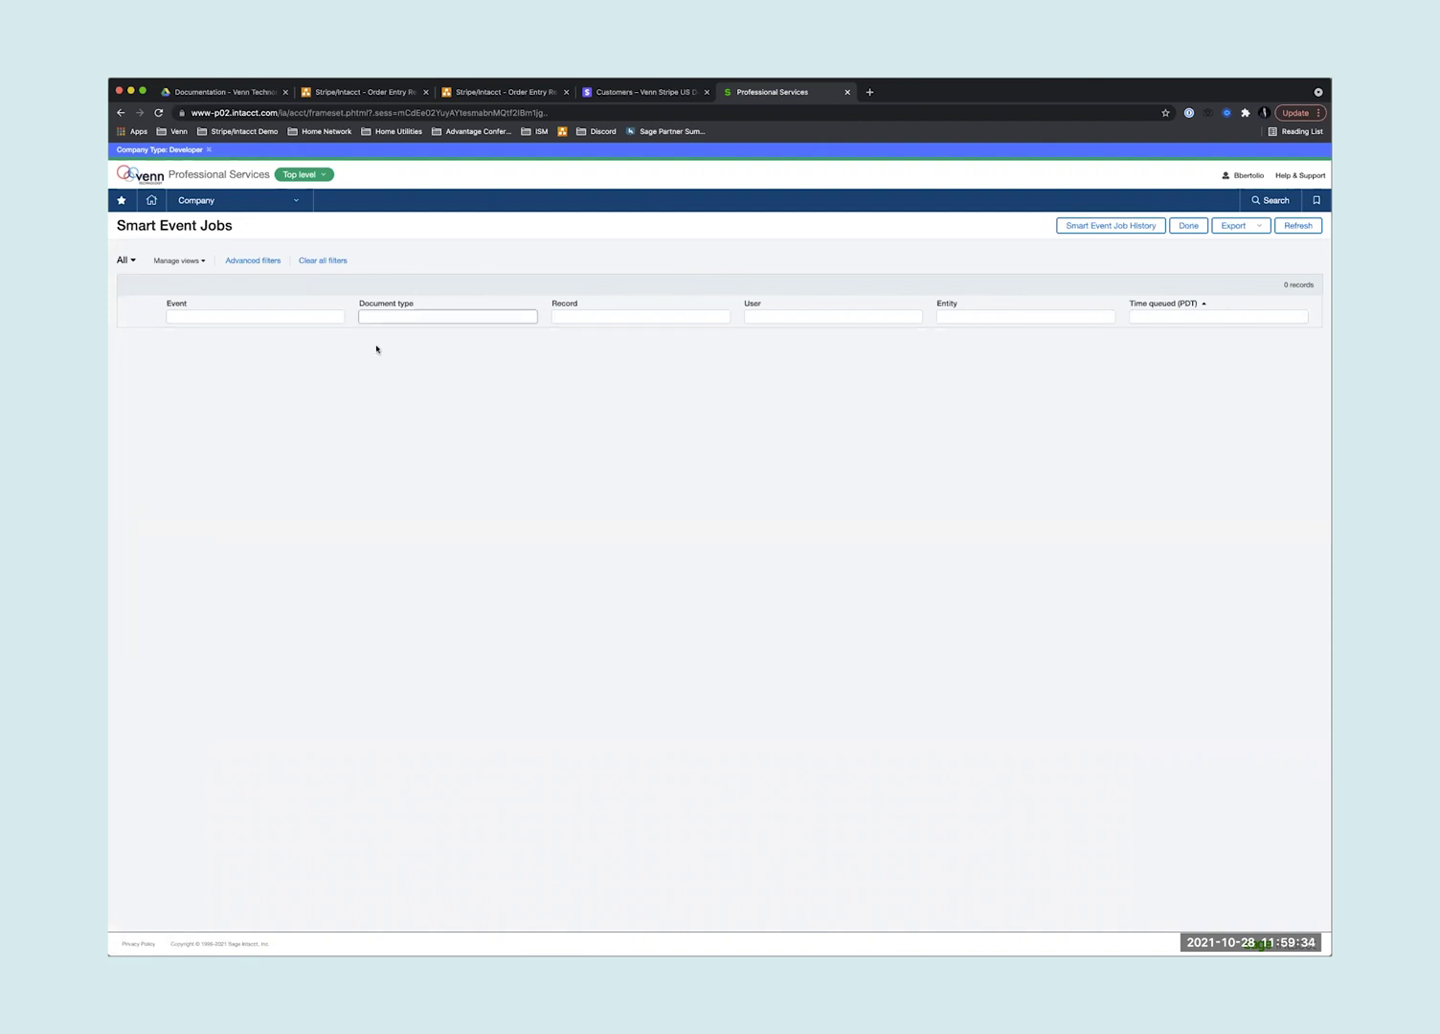
left_click(626, 92)
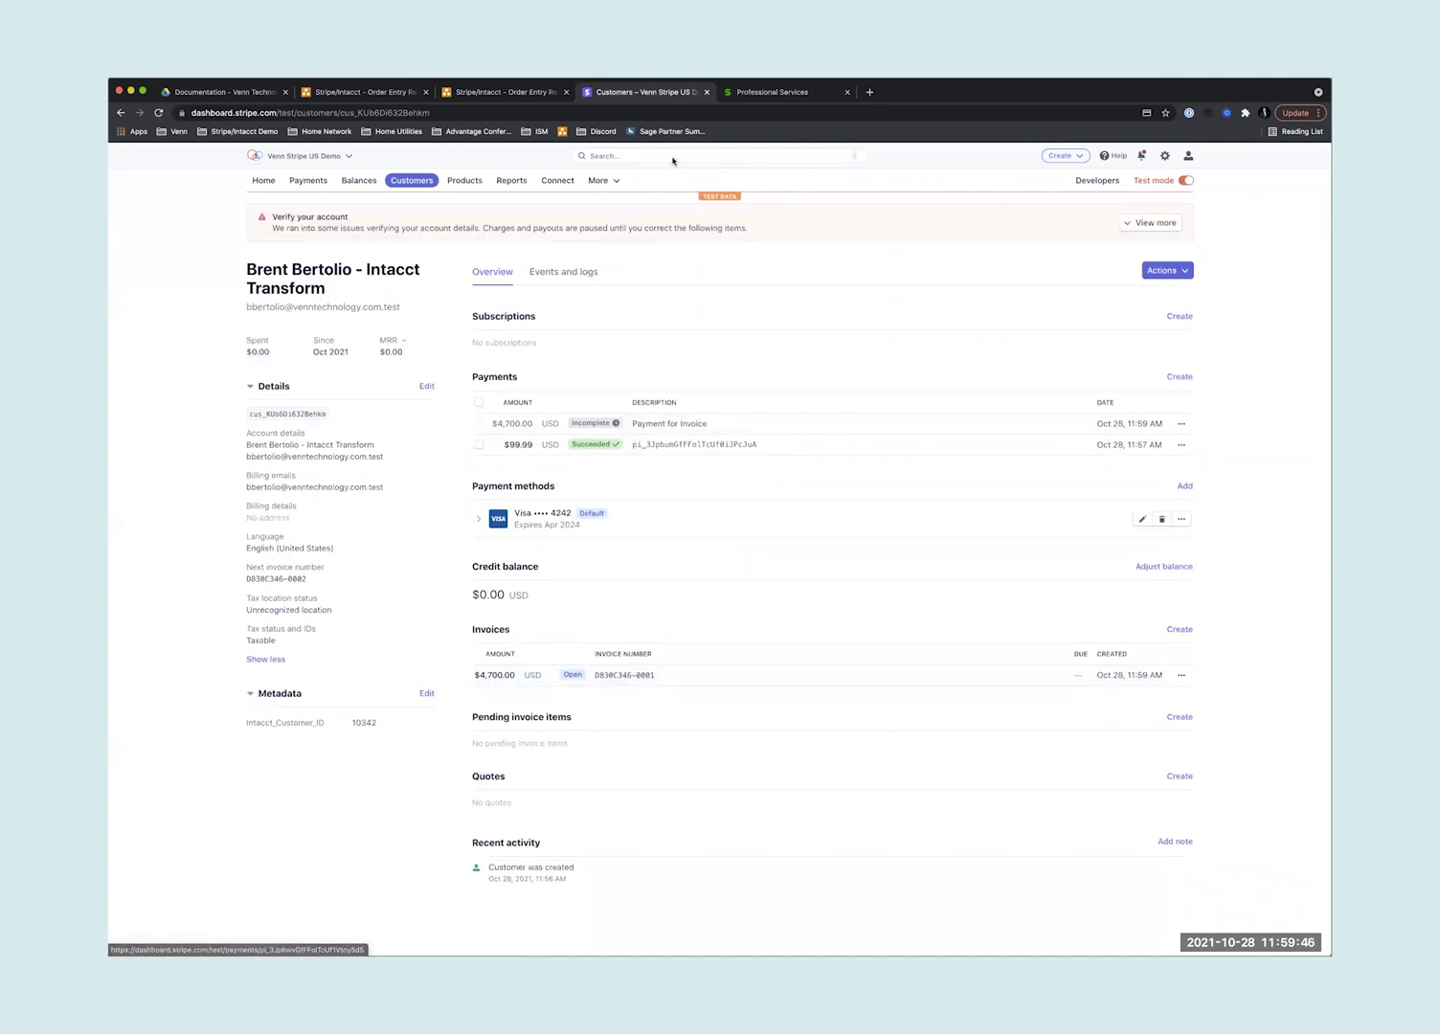
- After reviewing the open $4,700.00 Stripe invoice, go back to Intacct's Smart Event Jobs page
left_click(818, 96)
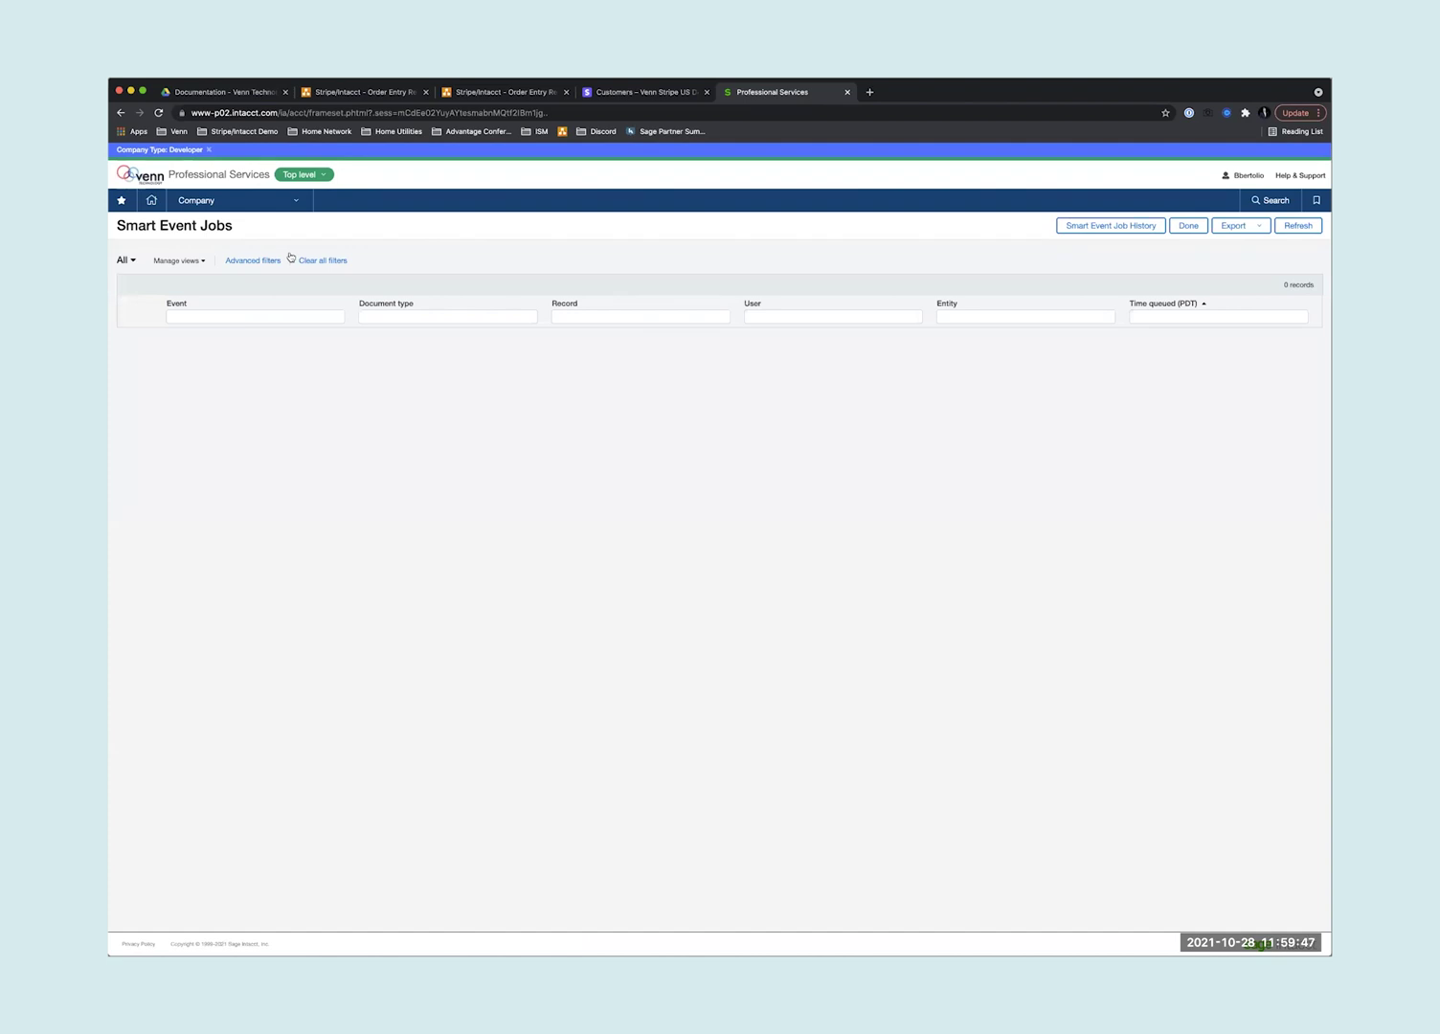
- View sales invoice SI0283's Stripe tab and highlight its Stripe Invoice ID
left_click(230, 201)
mouse_move(268, 400)
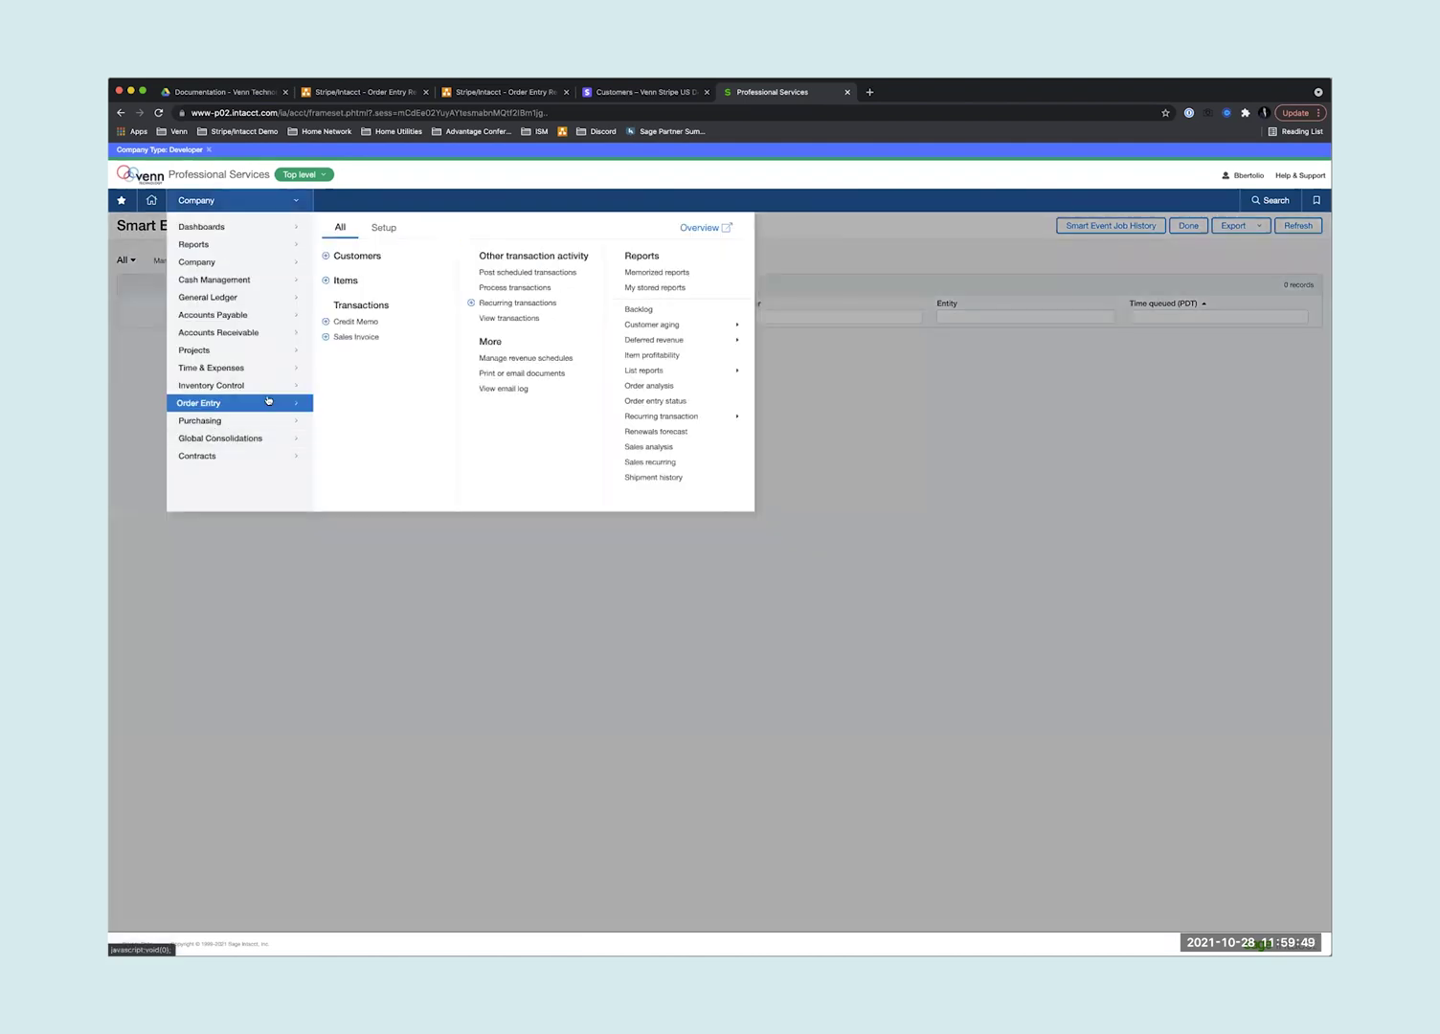
left_click(351, 339)
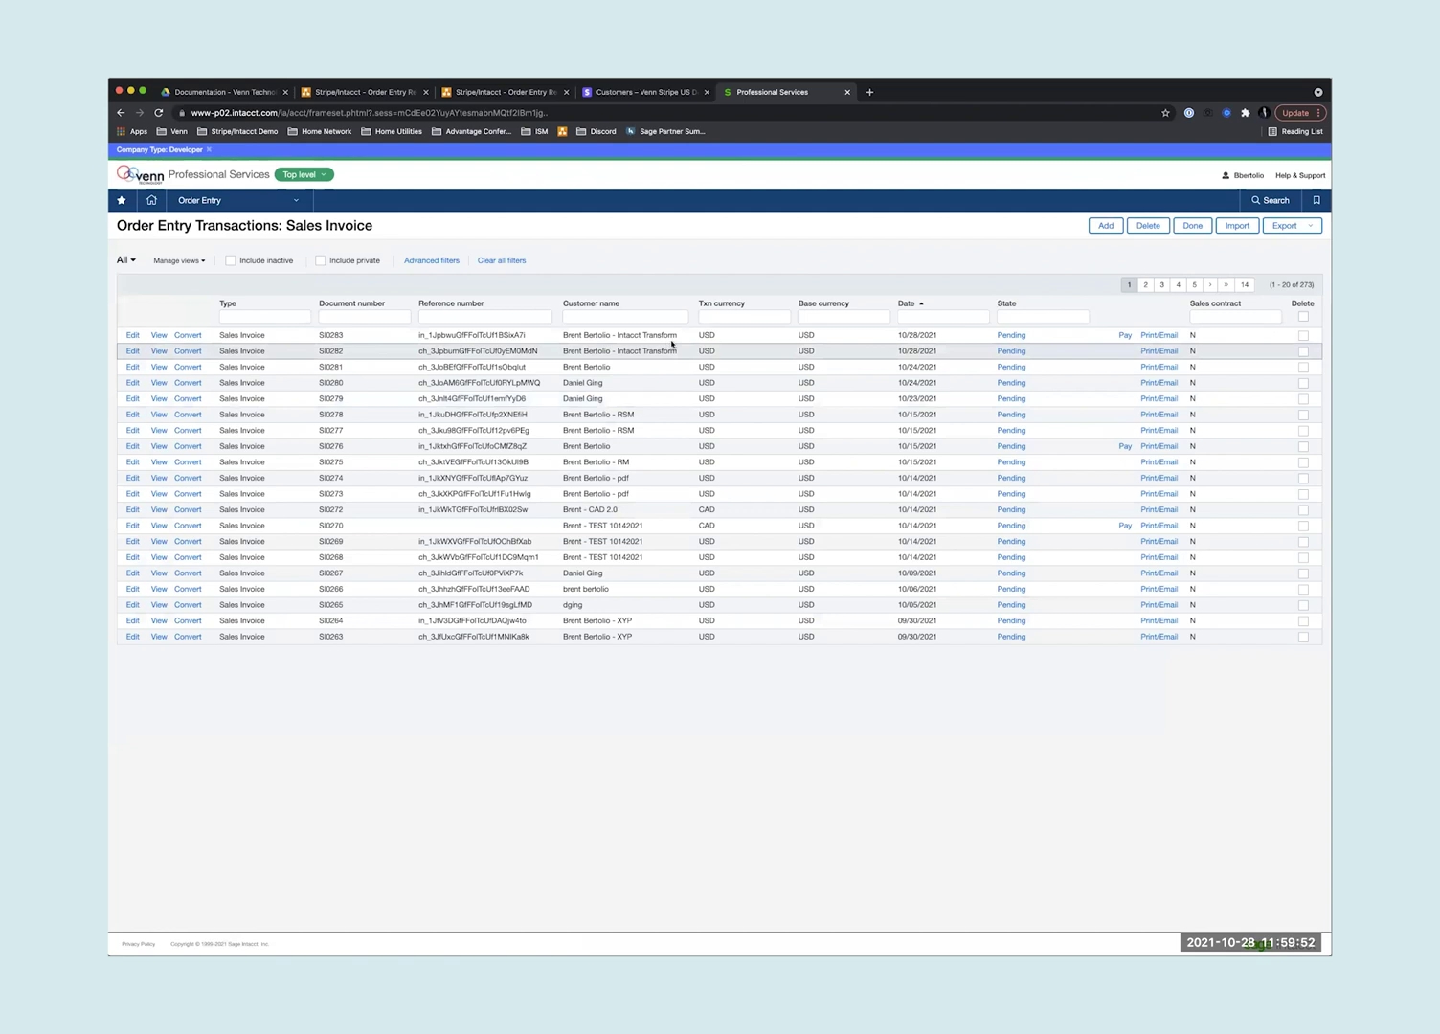
left_click_drag(678, 336, 422, 337)
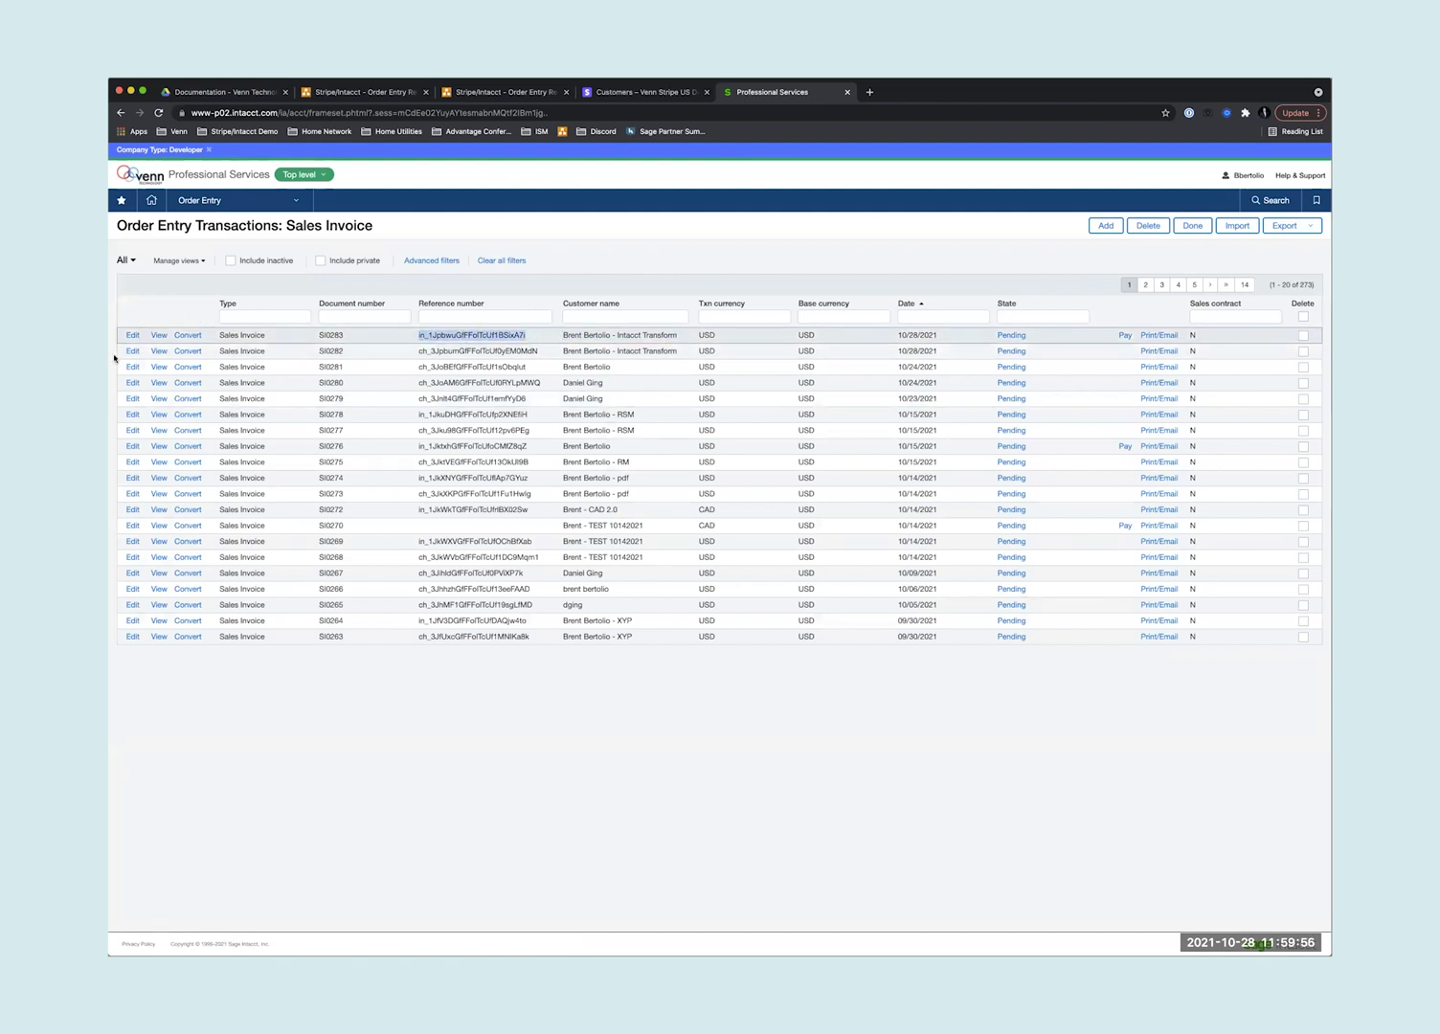
left_click(158, 337)
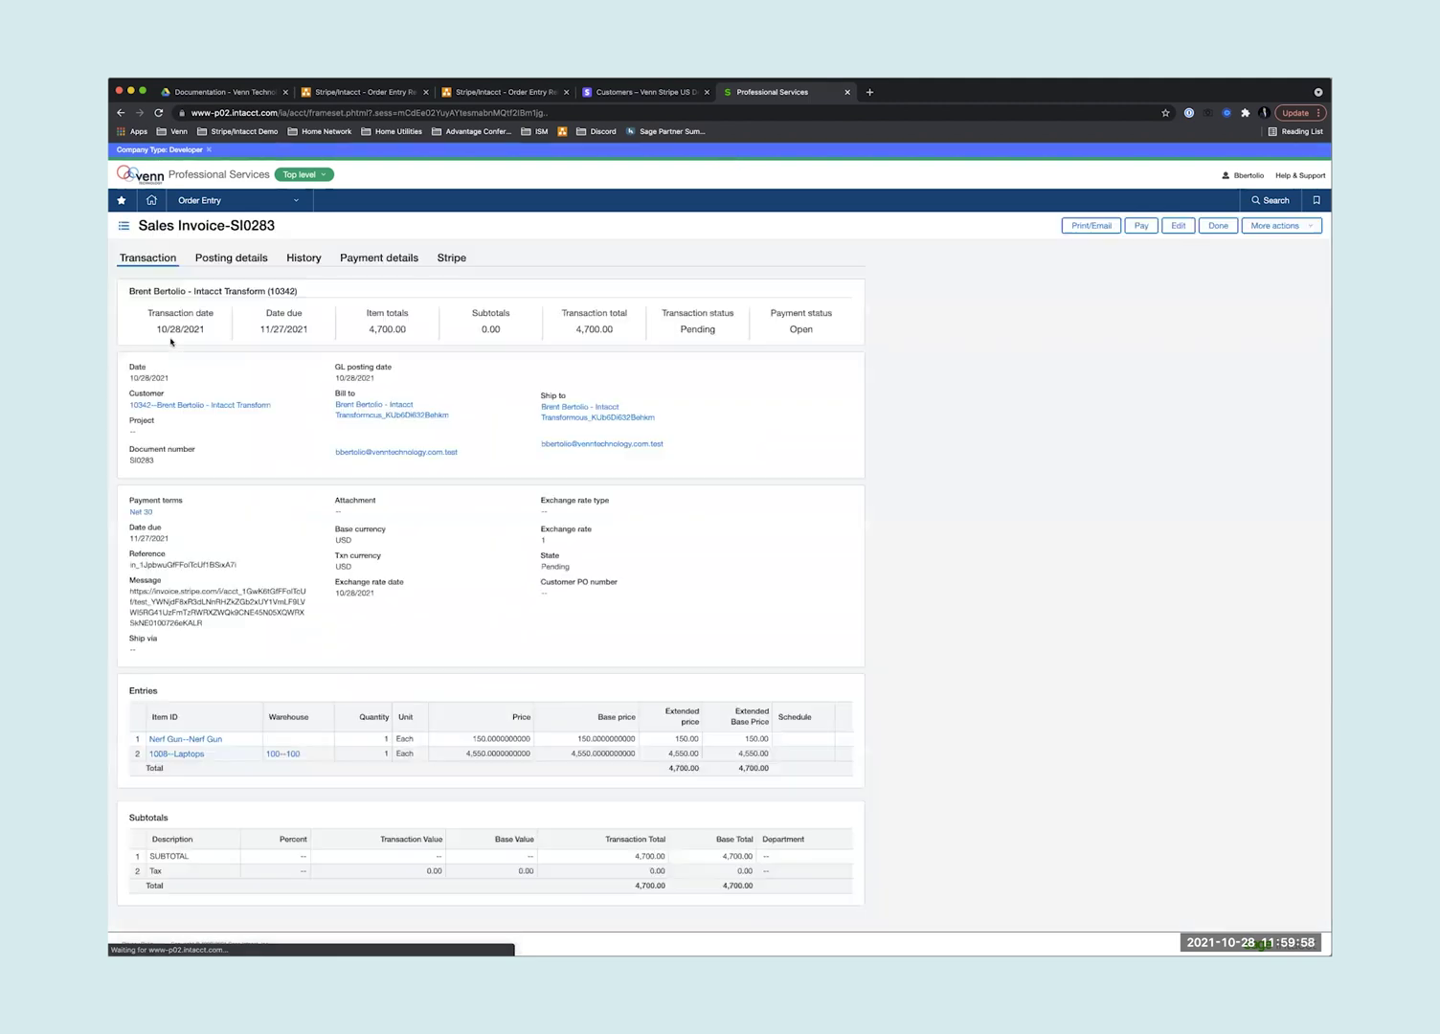
left_click(450, 262)
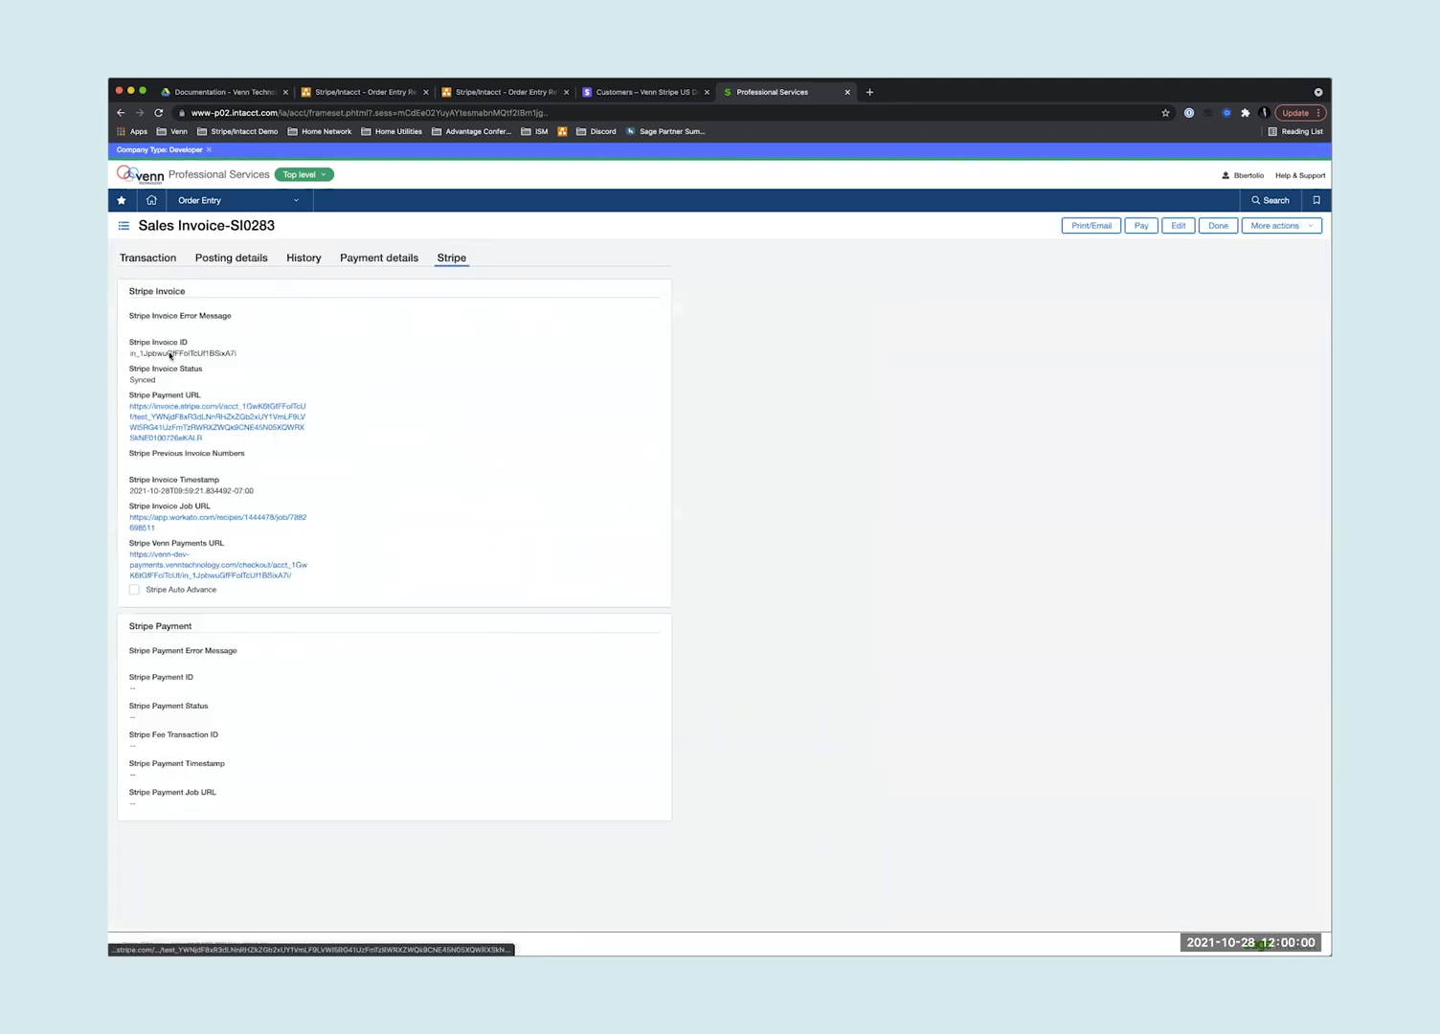
left_click_drag(129, 354, 245, 356)
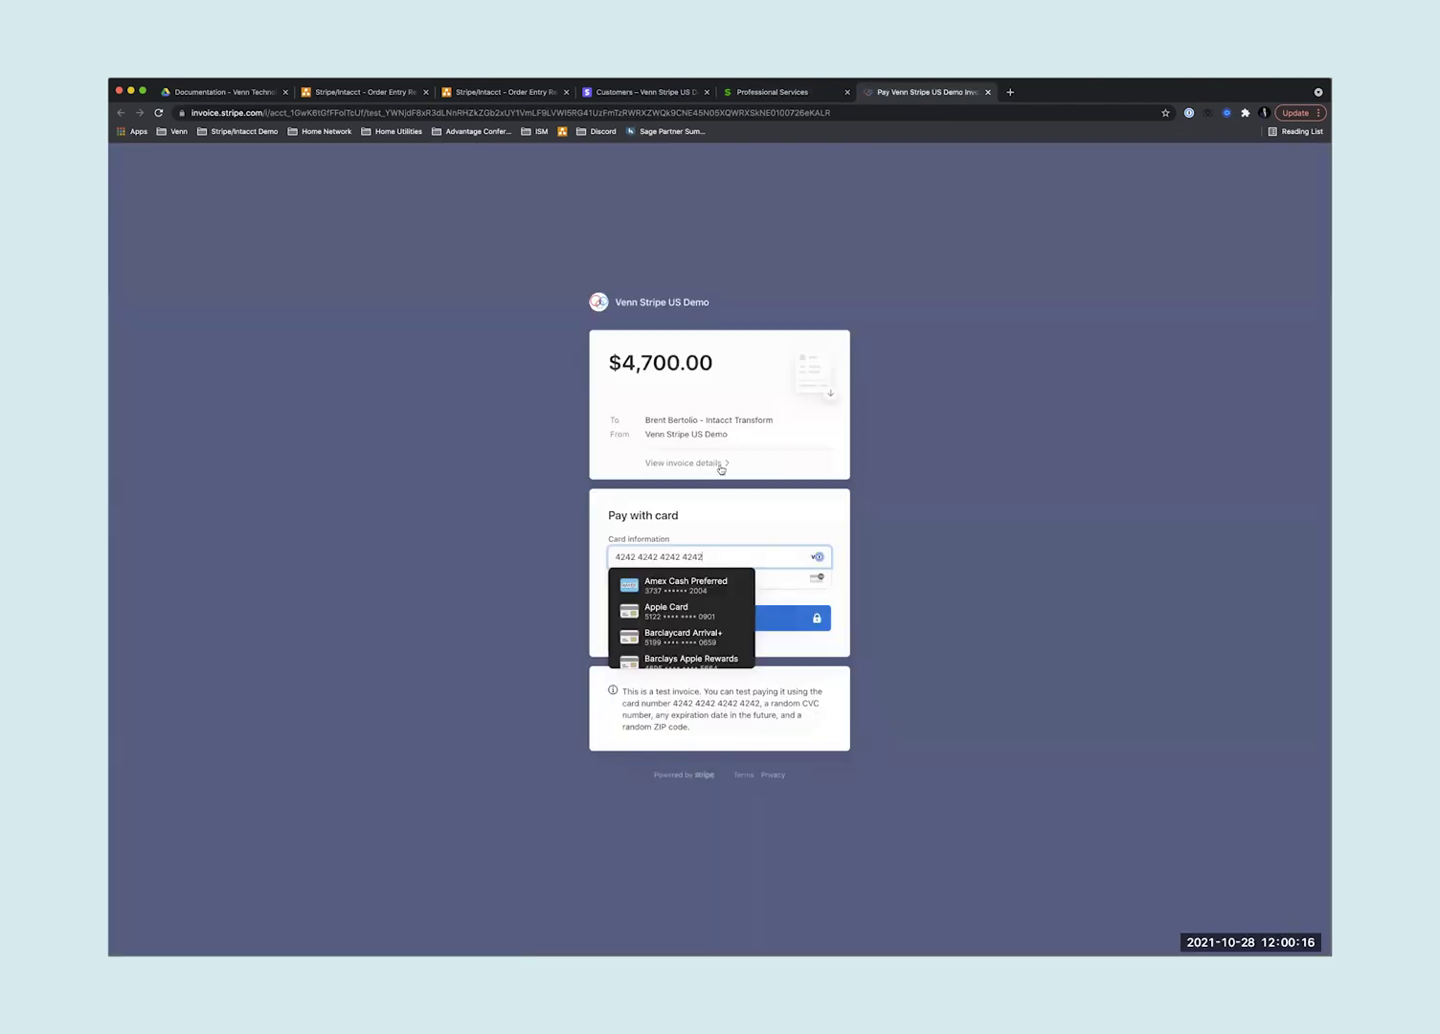
- Pay the $4,700.00 invoice with the test Visa card and confirm it shows Paid on the customer dashboard
left_click(696, 464)
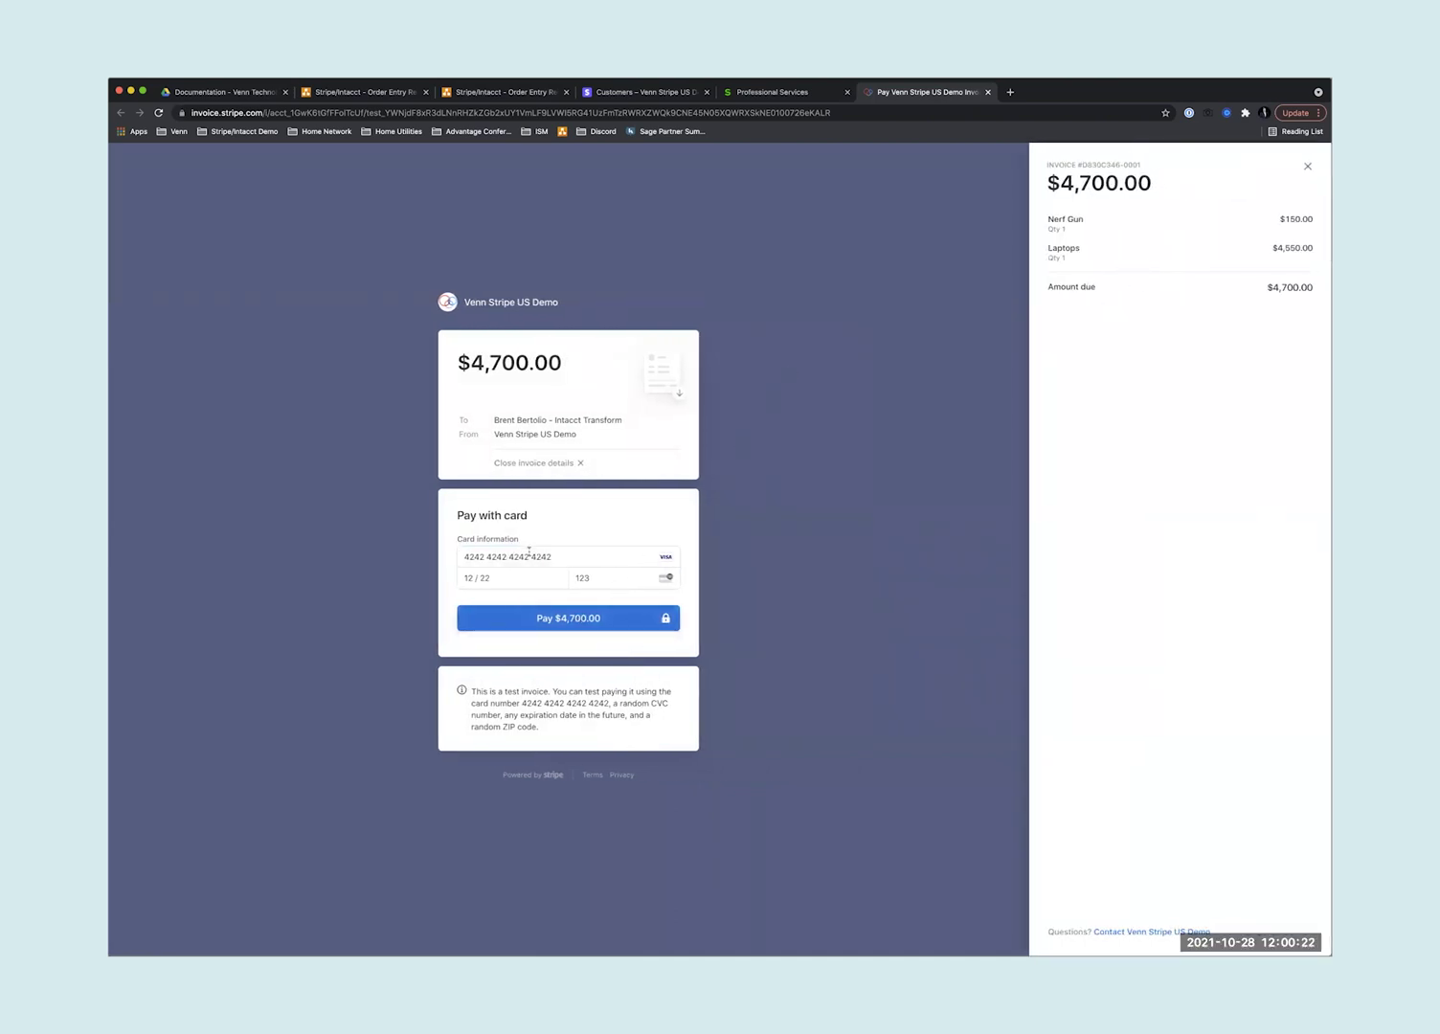
left_click(543, 617)
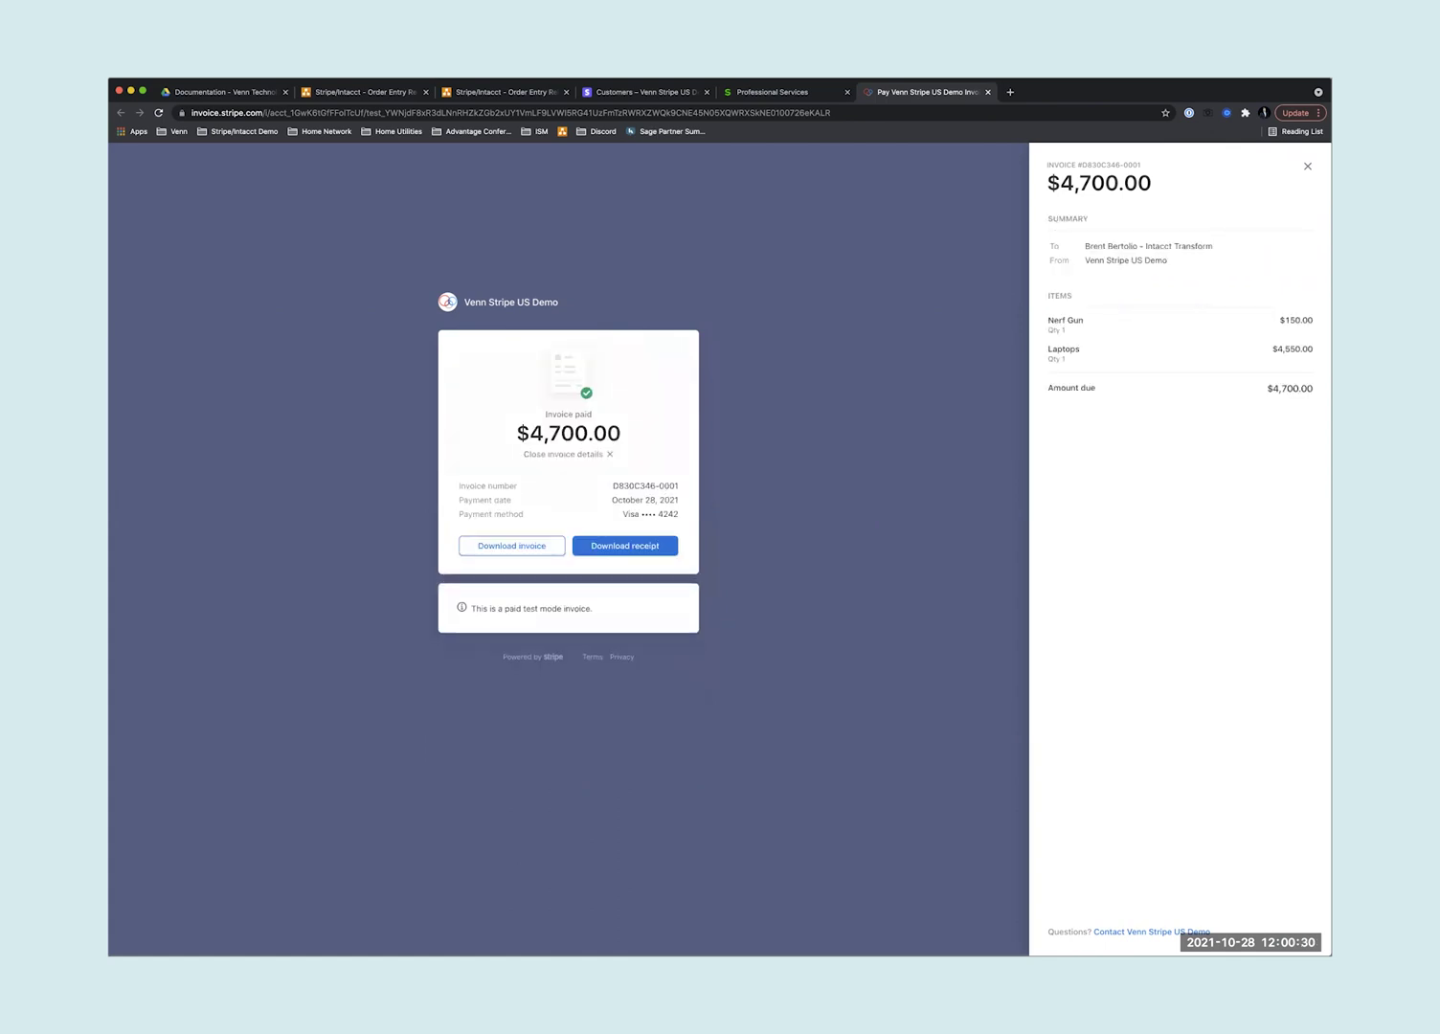
left_click(665, 96)
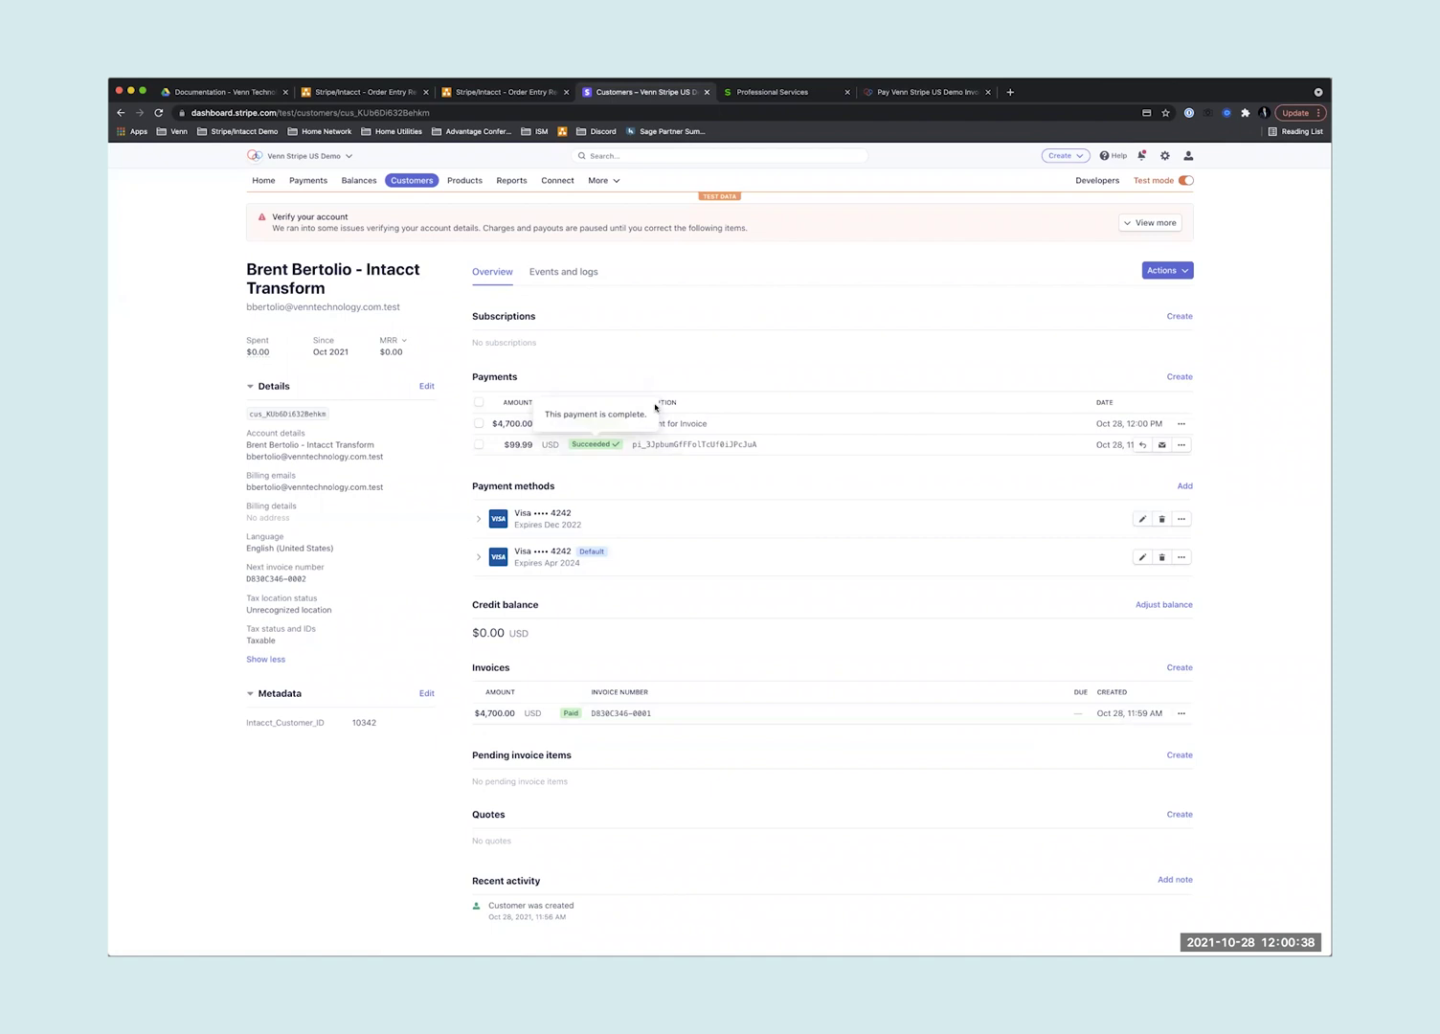
- Reload invoice SI0283's transaction details and confirm Payment status is Paid
left_click(772, 91)
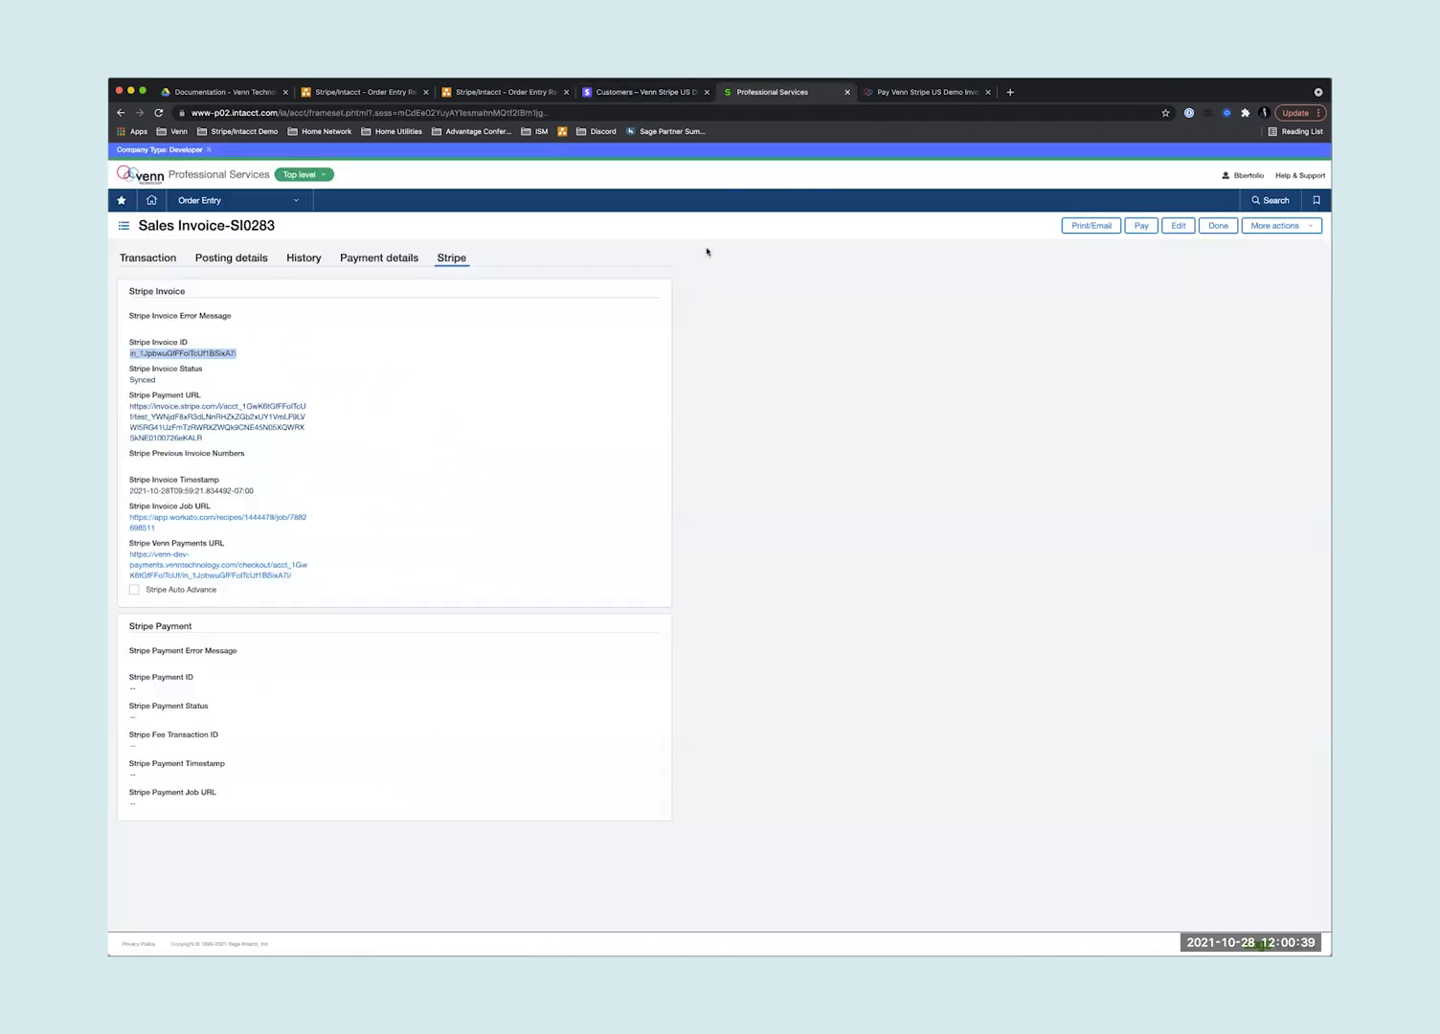
left_click(156, 265)
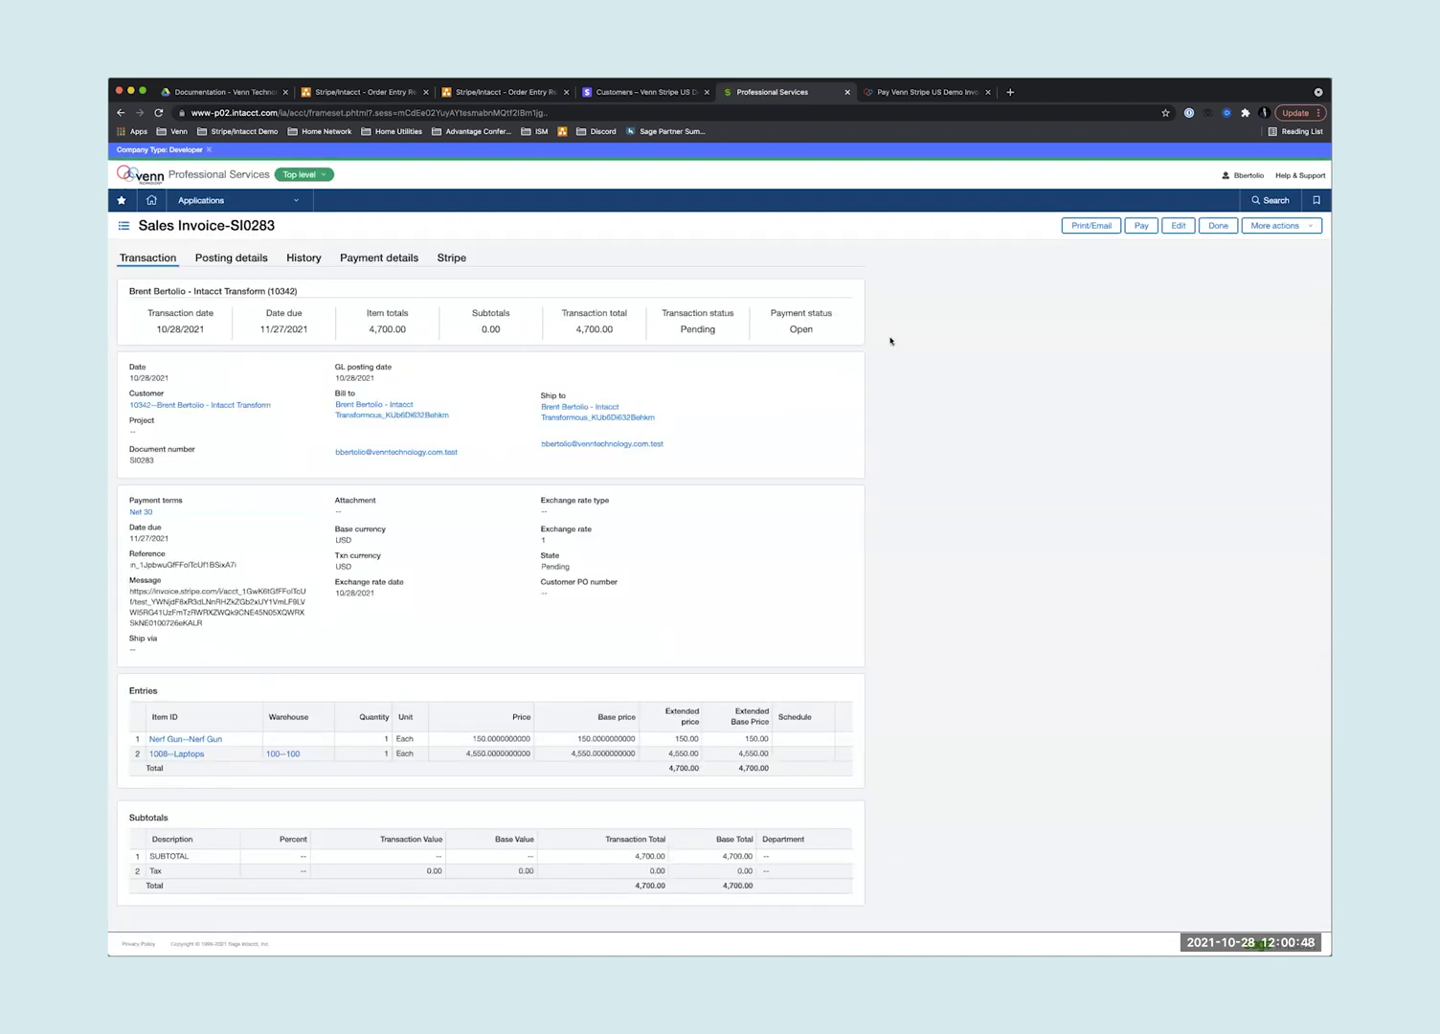
key("super+r")
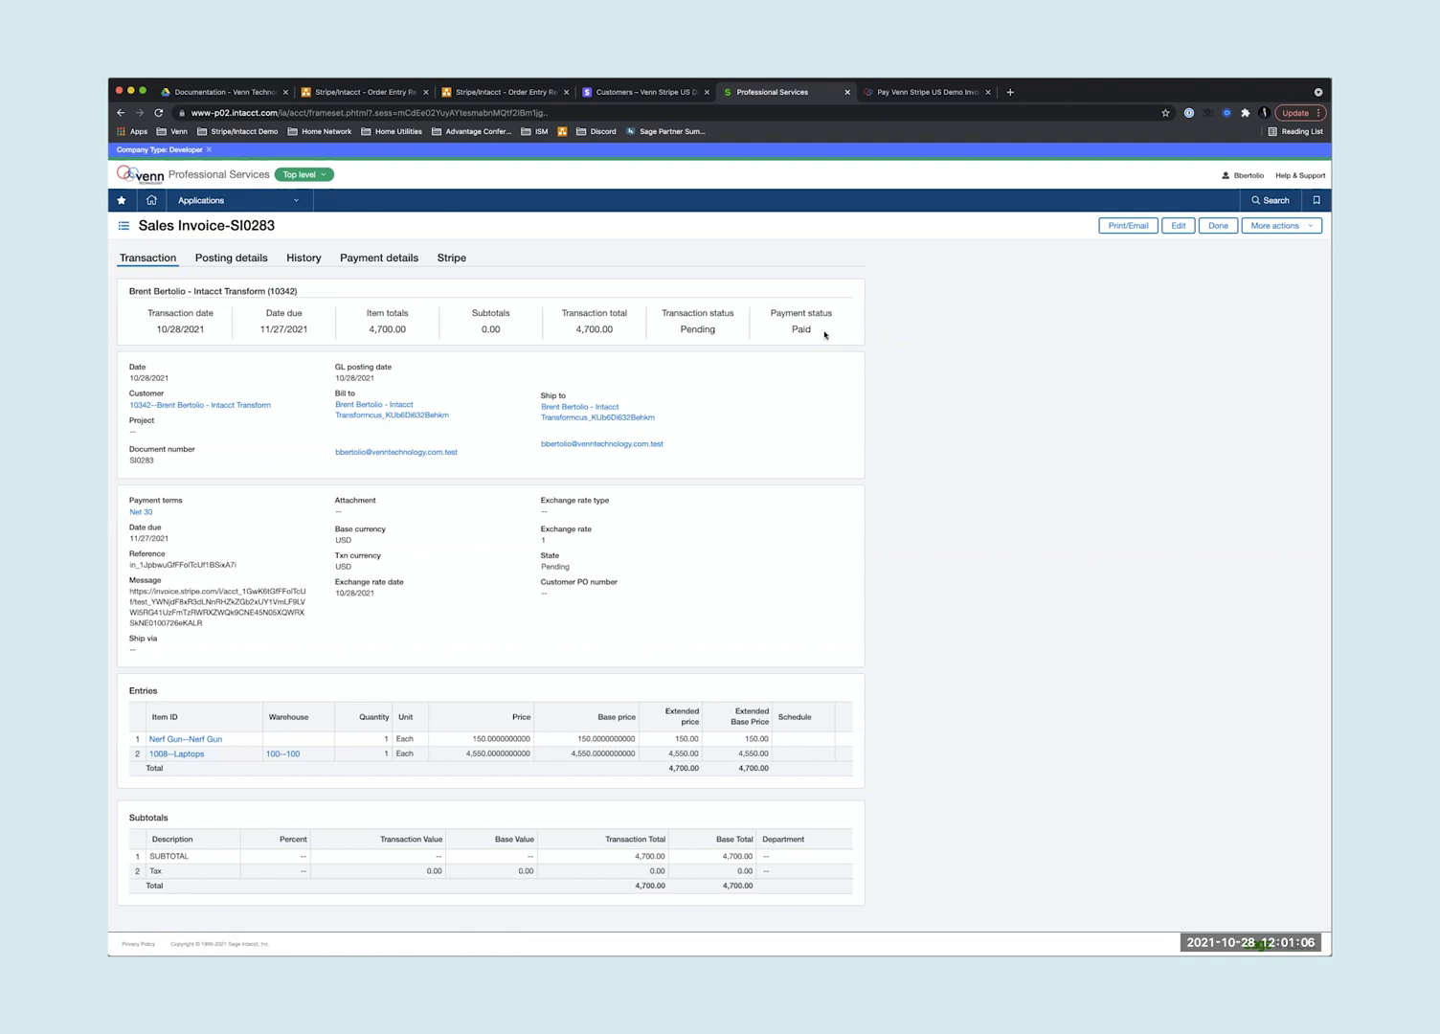
left_click_drag(824, 334, 783, 335)
- Review SI0283's Stripe fields: invoice ID, payment URL, Payment ID and fee transaction ID 16746
left_click(451, 256)
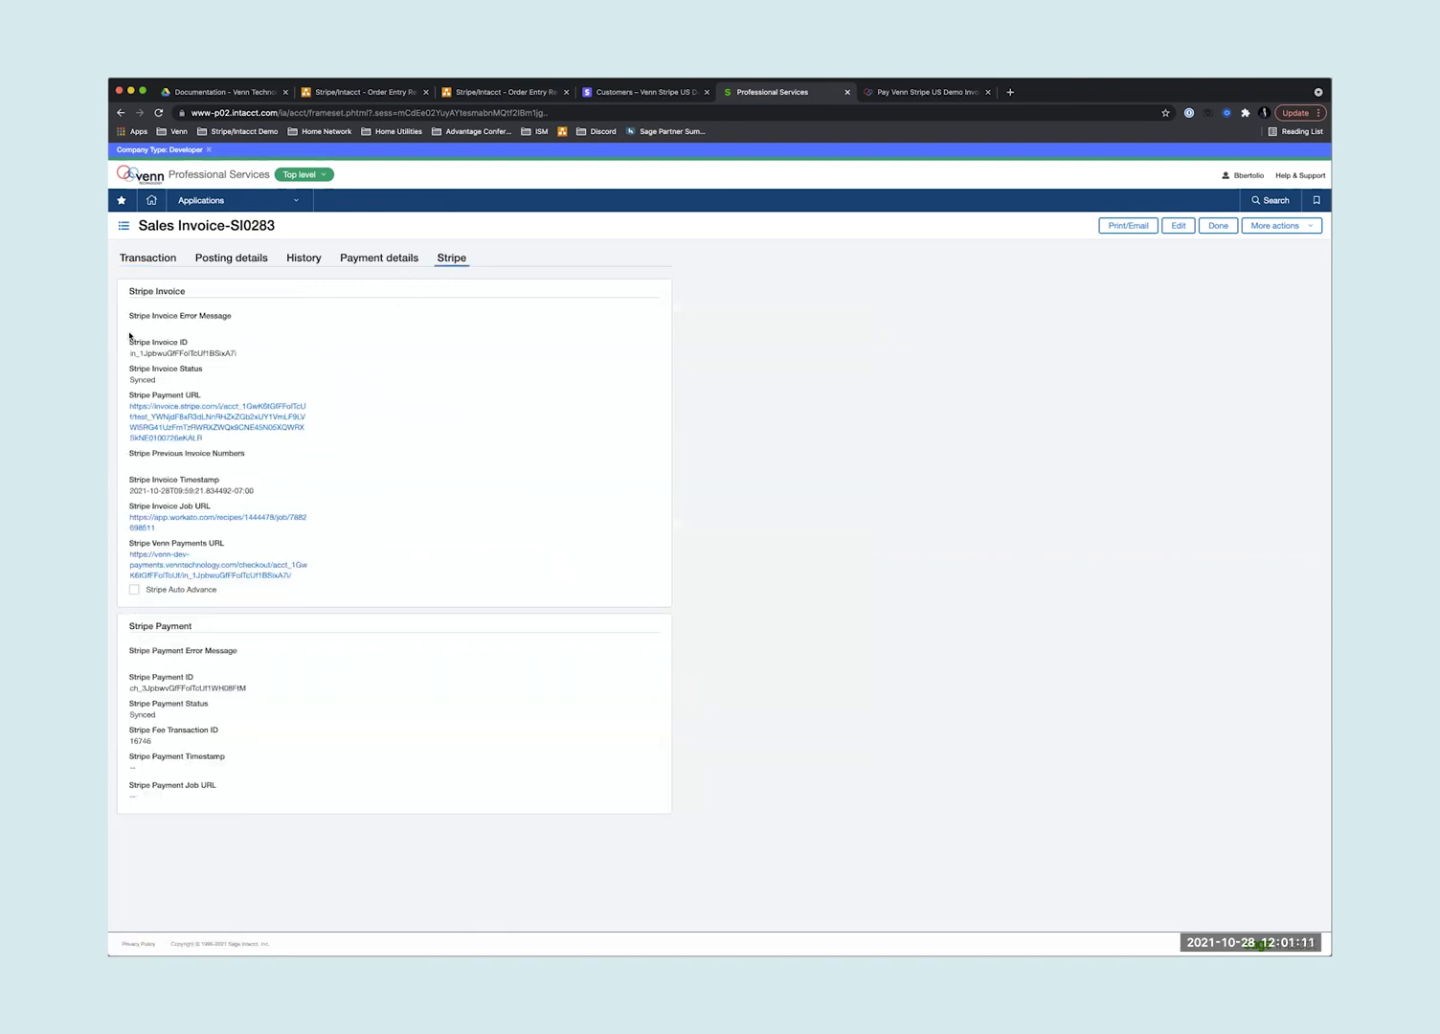
left_click_drag(132, 334, 341, 422)
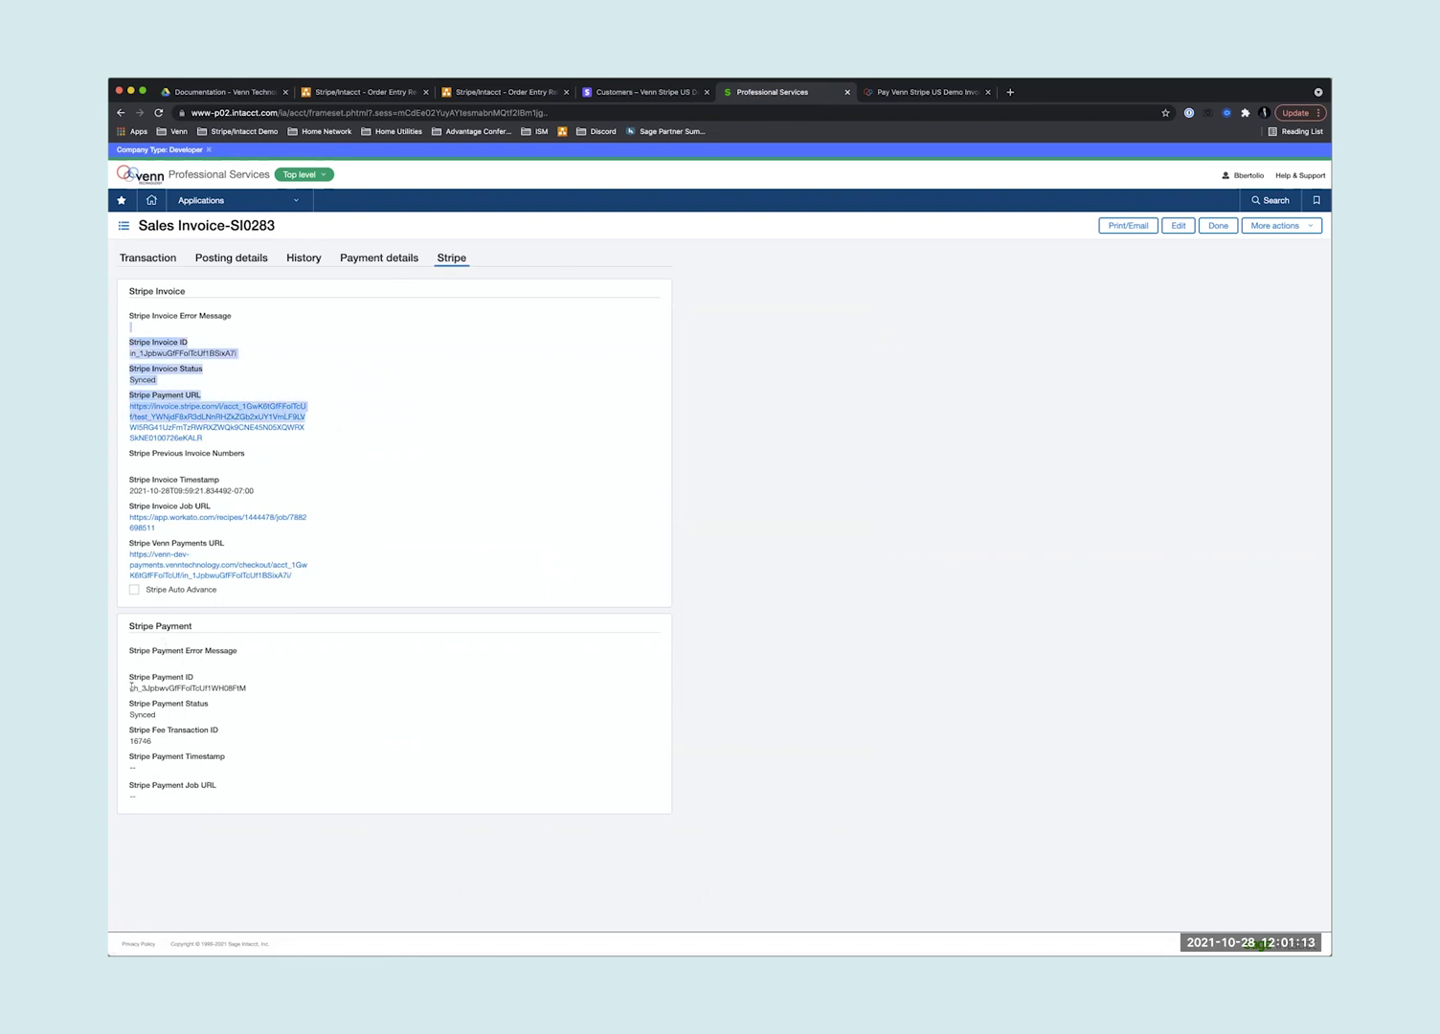
left_click_drag(131, 686, 251, 696)
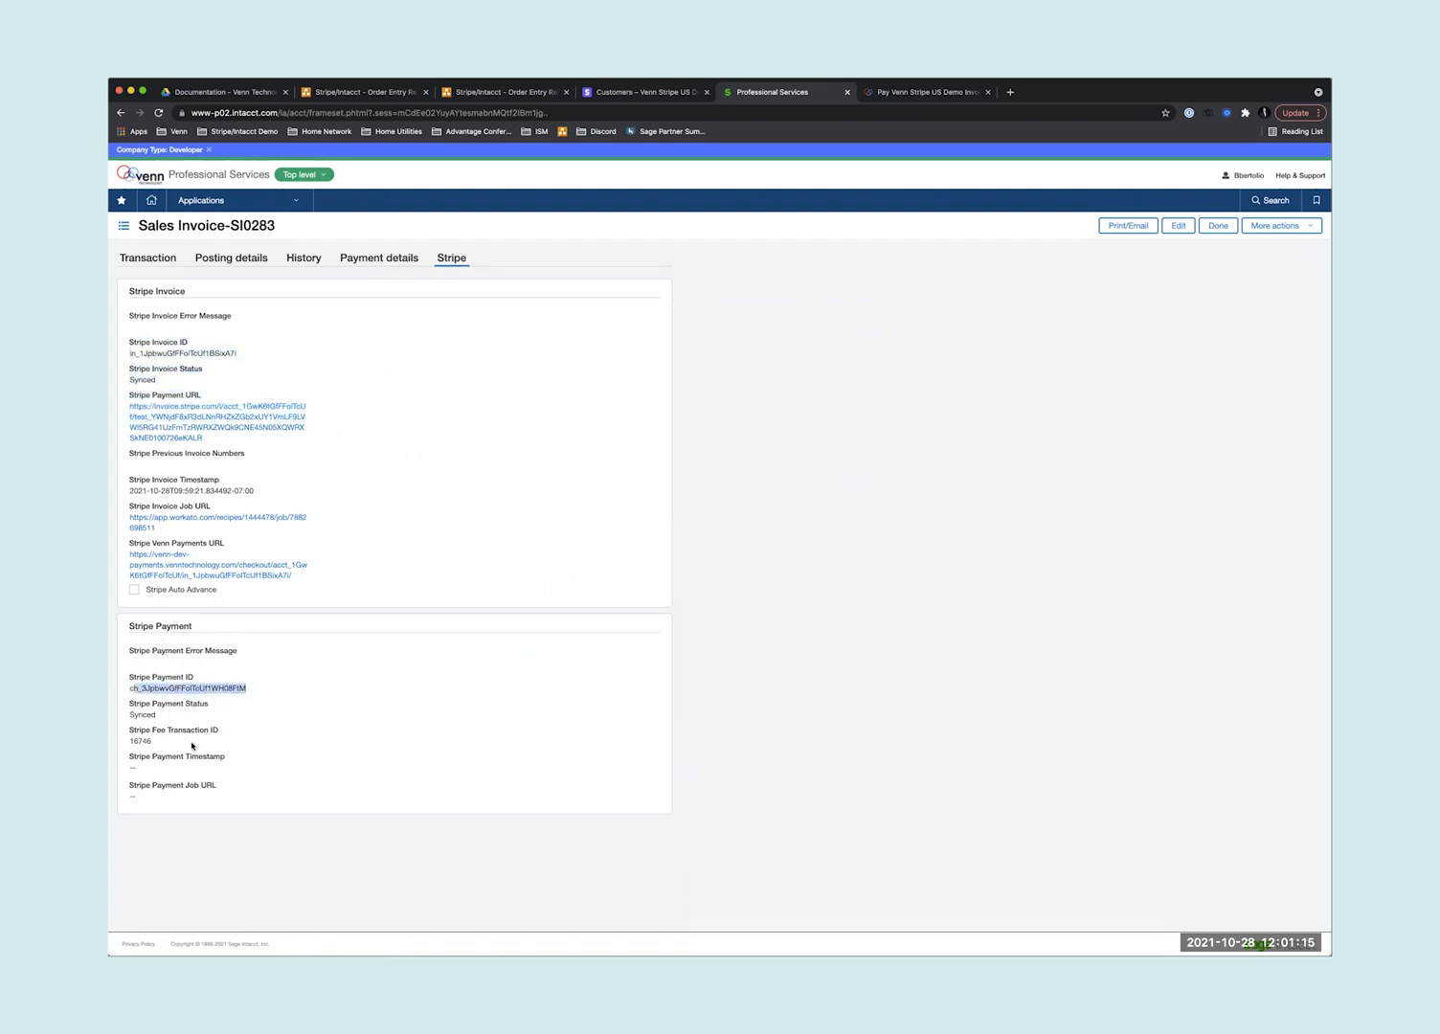
left_click_drag(154, 742, 130, 743)
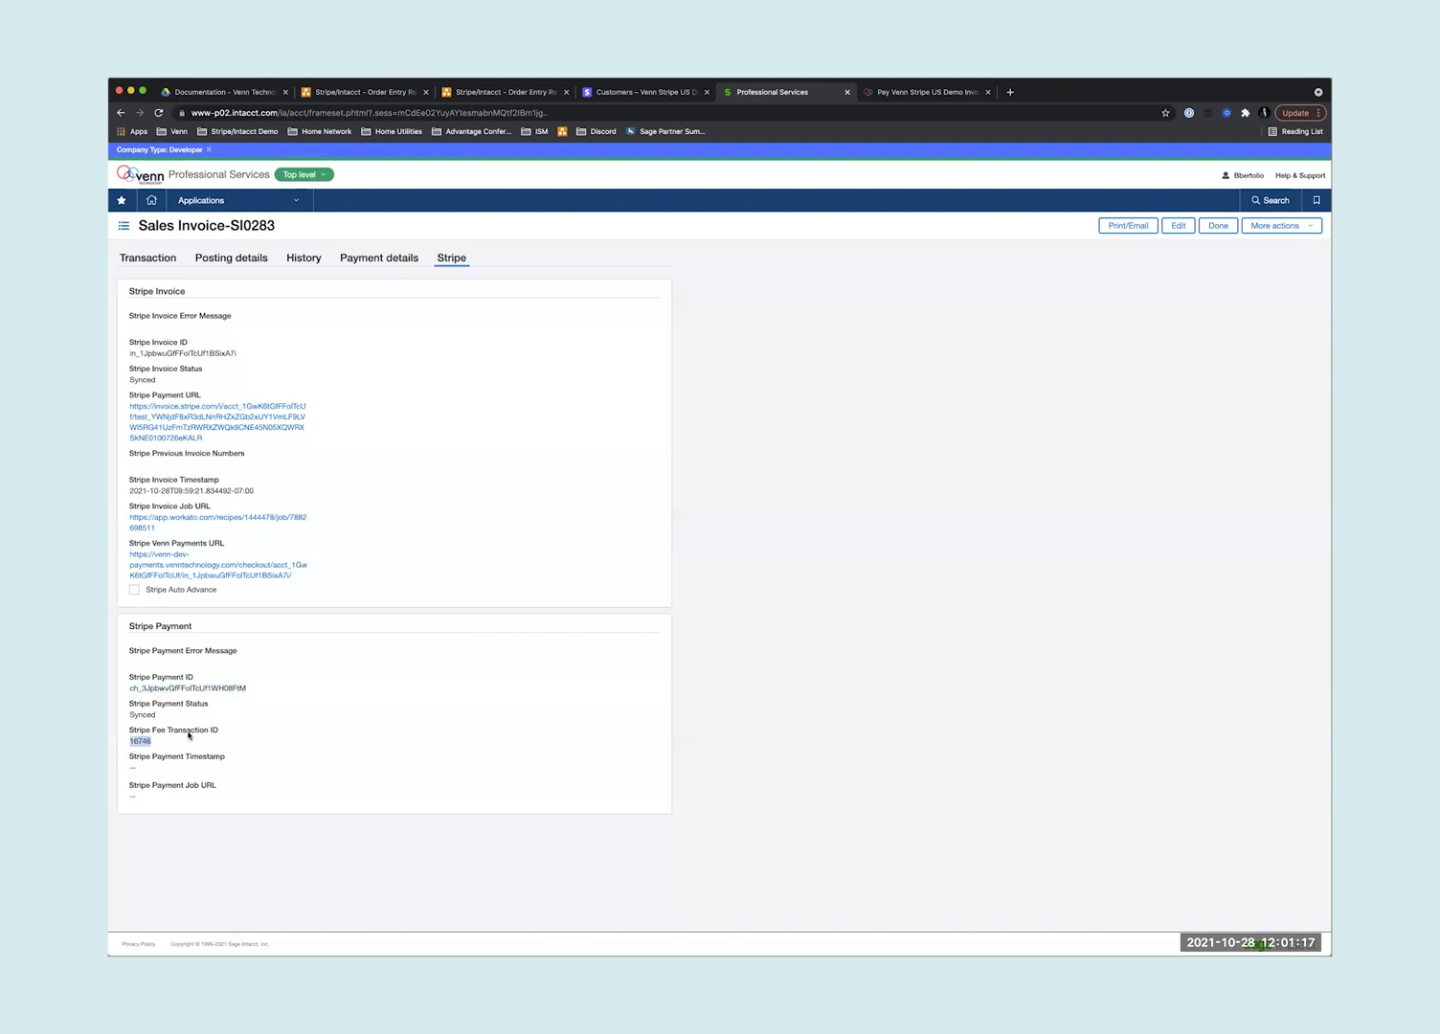